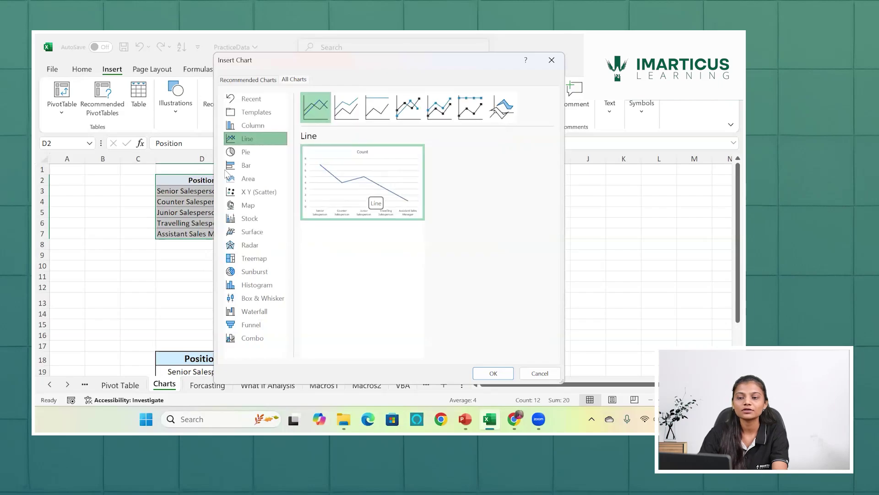
- Preview the pie, doughnut, clustered bar, area and scatter chart types for the position counts
click(248, 153)
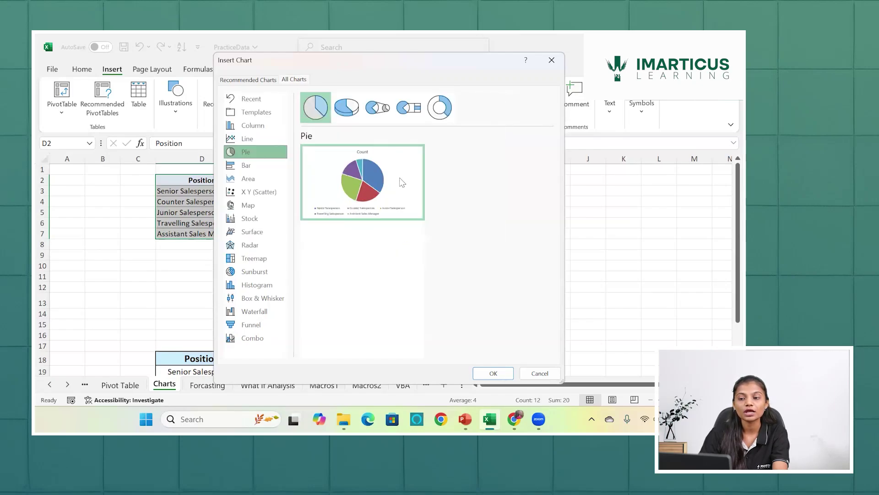
mouse_move(354, 183)
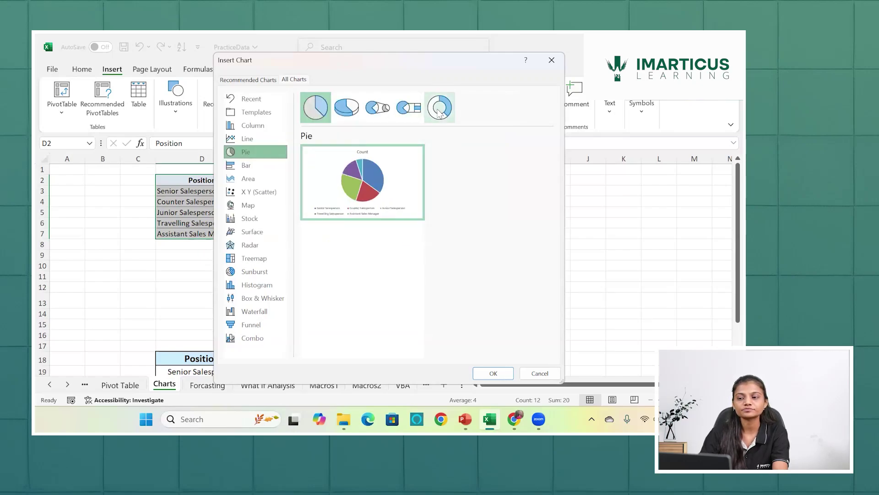
click(440, 112)
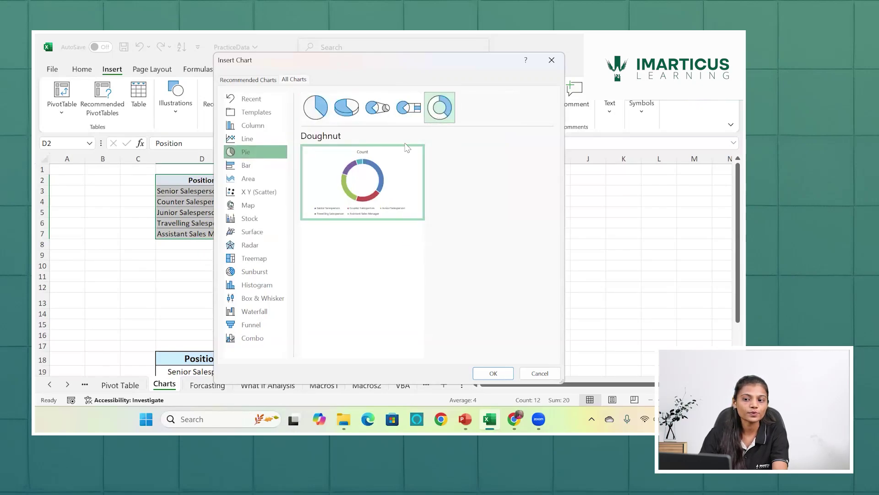
mouse_move(386, 182)
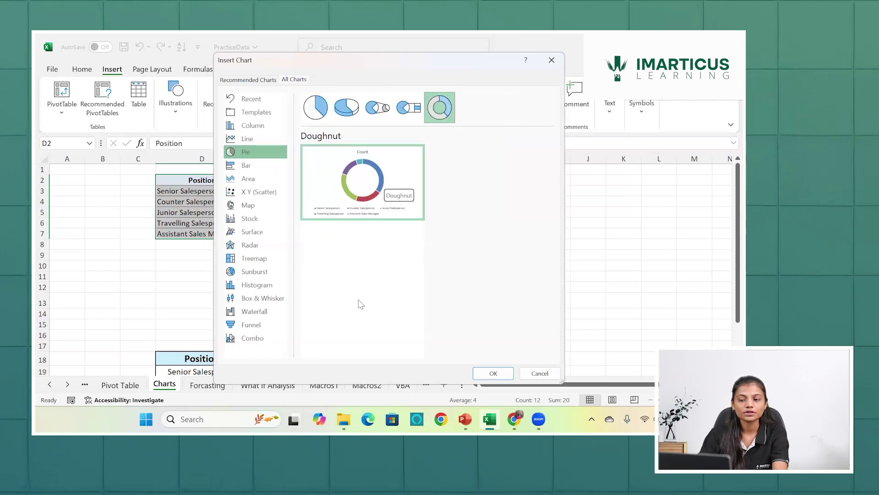
click(258, 165)
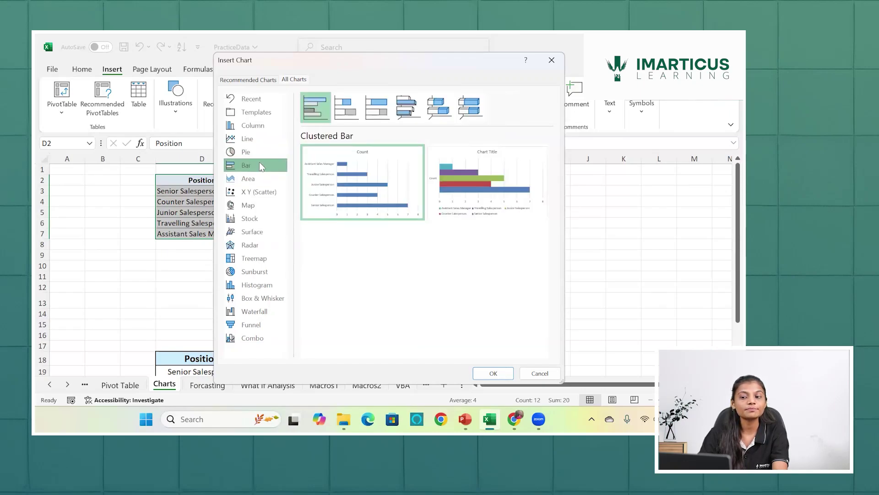
mouse_move(486, 188)
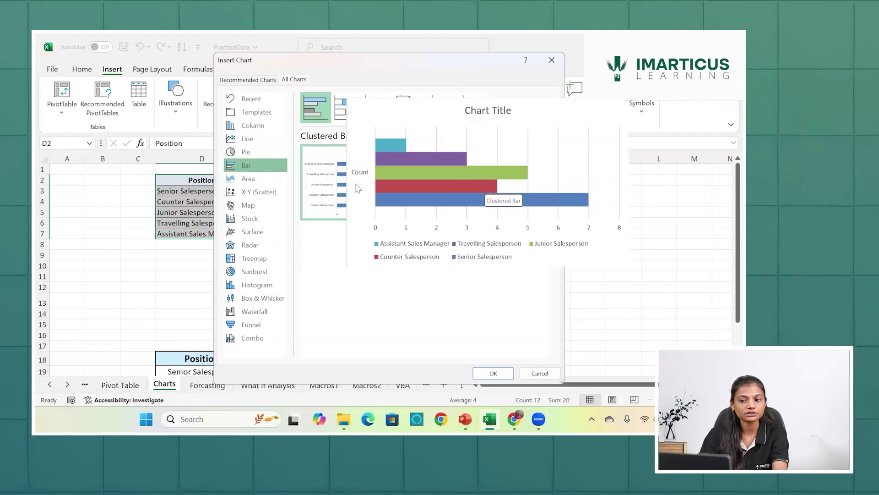
click(251, 183)
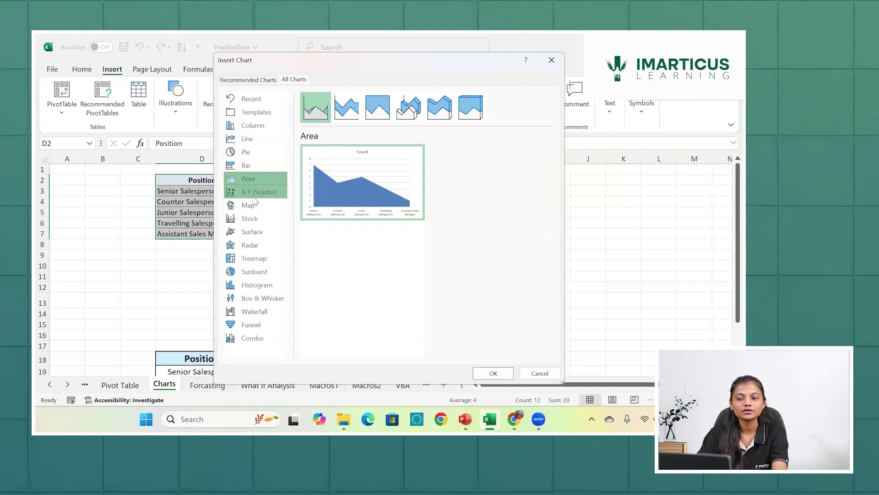
click(254, 193)
mouse_move(370, 183)
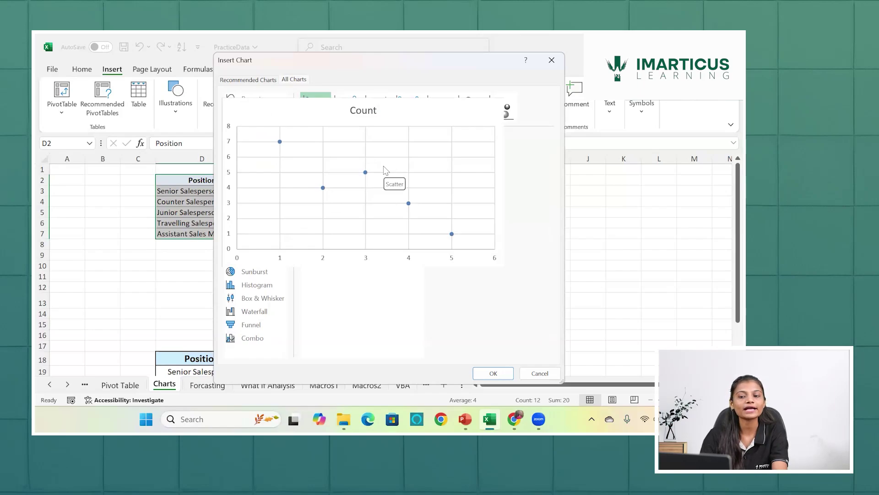
double_click(384, 167)
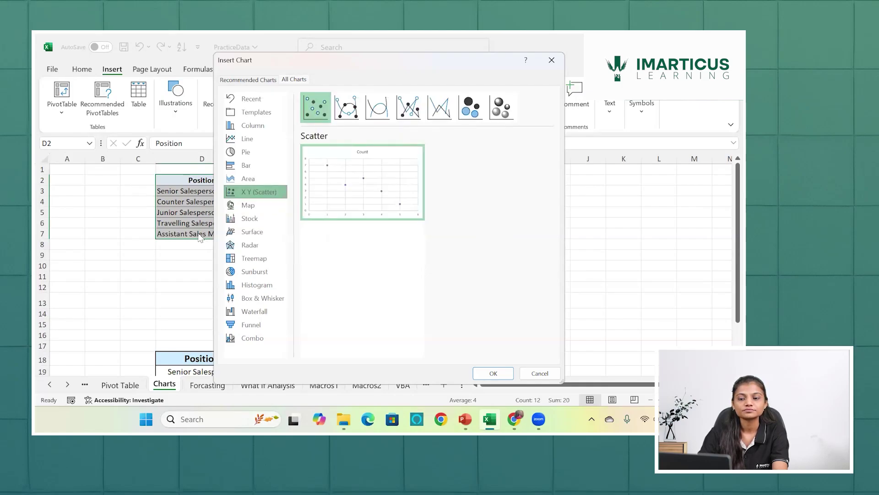
- Preview the filled map, stock, surface, radar and treemap chart types for the same data
click(259, 206)
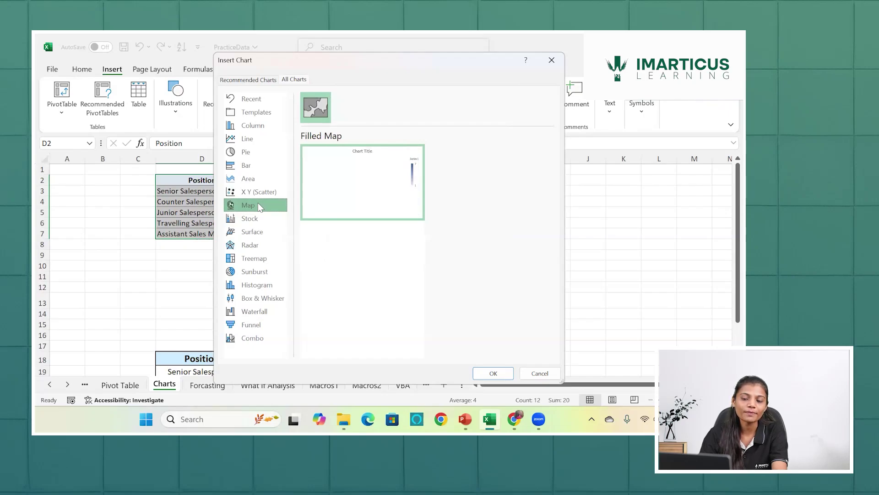
click(253, 222)
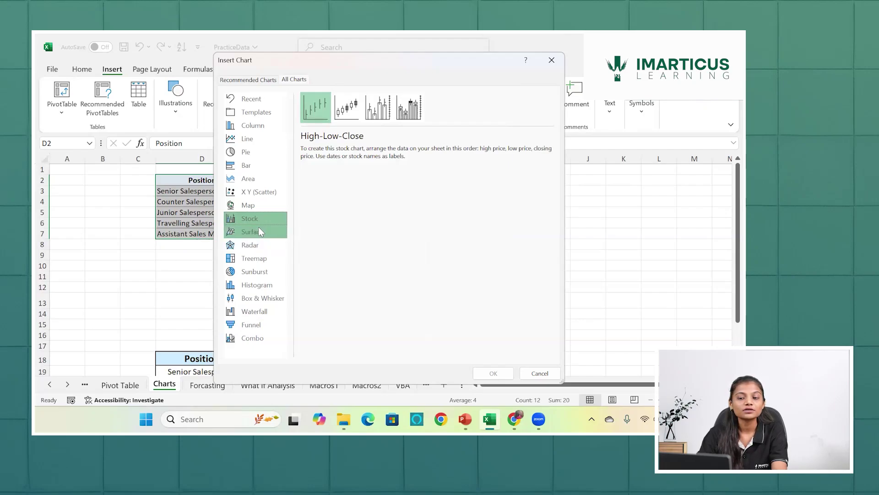
click(258, 231)
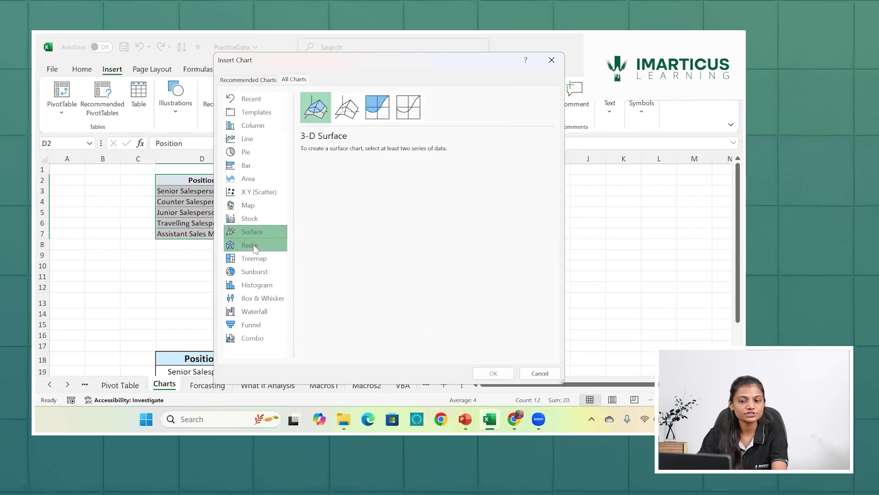
click(254, 245)
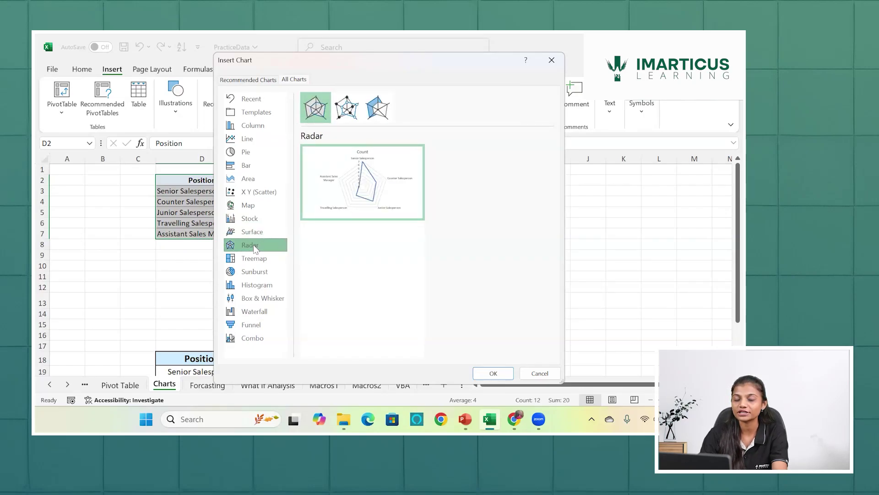
click(261, 260)
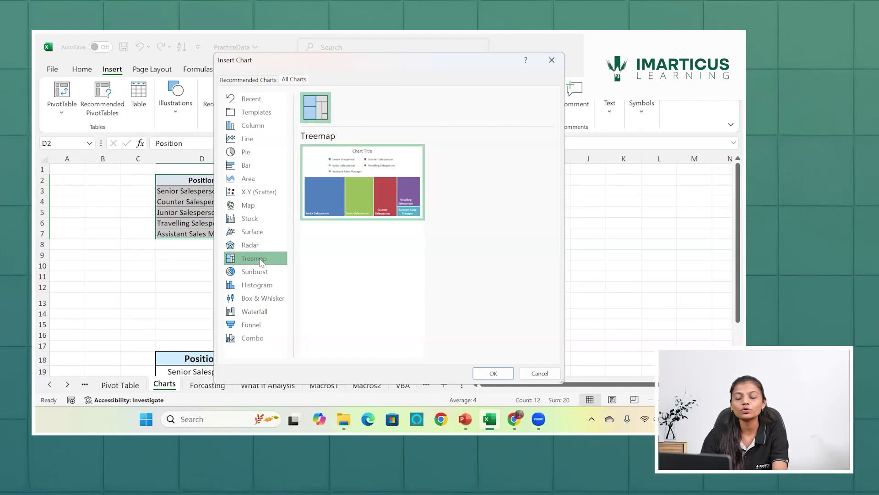
mouse_move(386, 188)
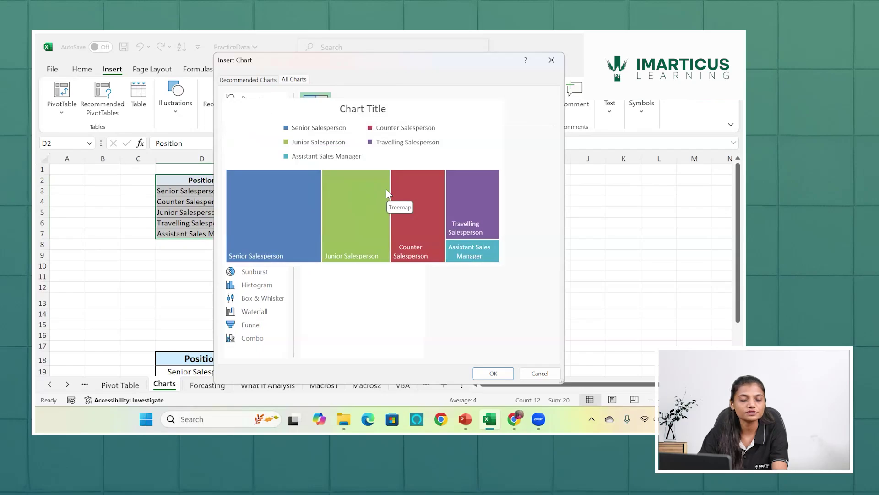
- Preview the sunburst, histogram, box and whisker, waterfall, funnel and combo chart types
click(249, 281)
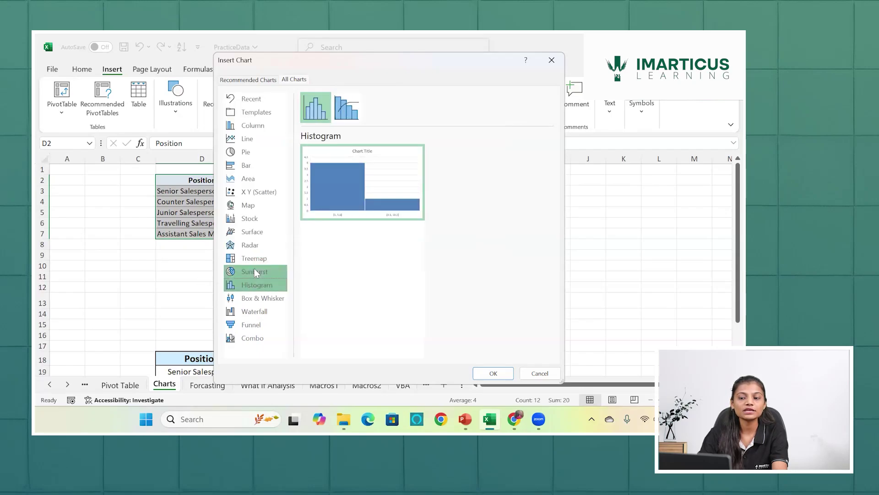
click(252, 272)
click(256, 286)
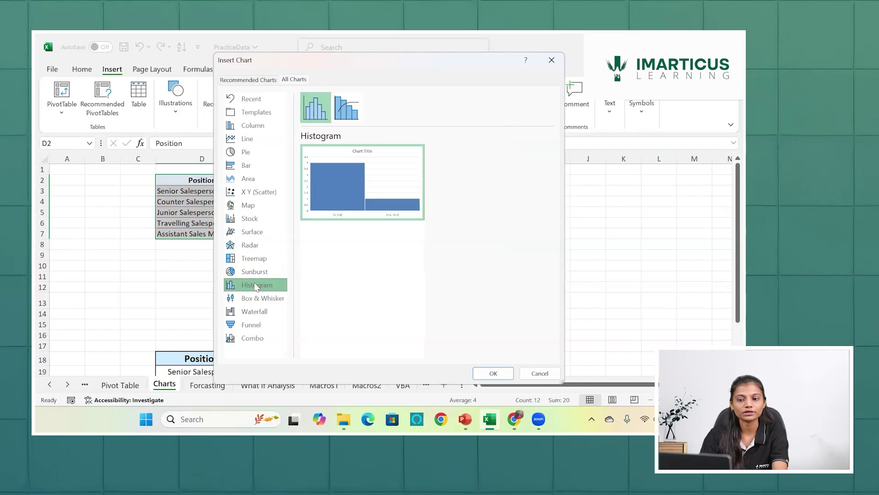
click(260, 296)
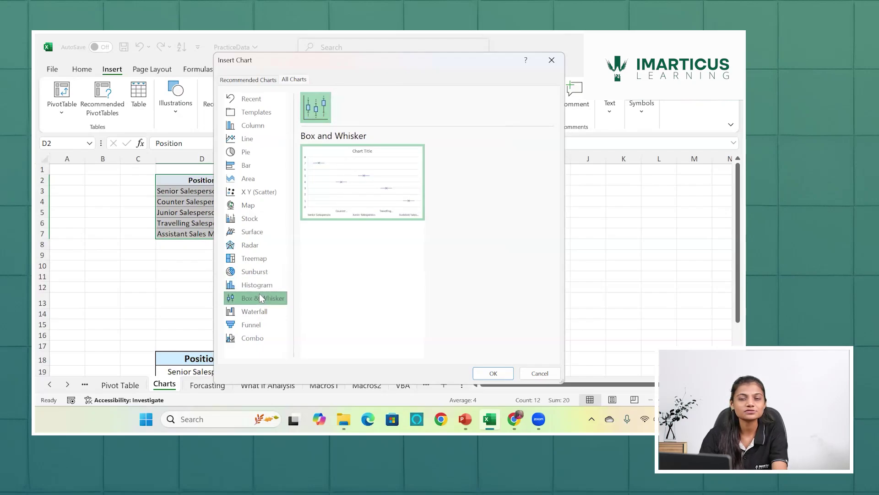
click(262, 316)
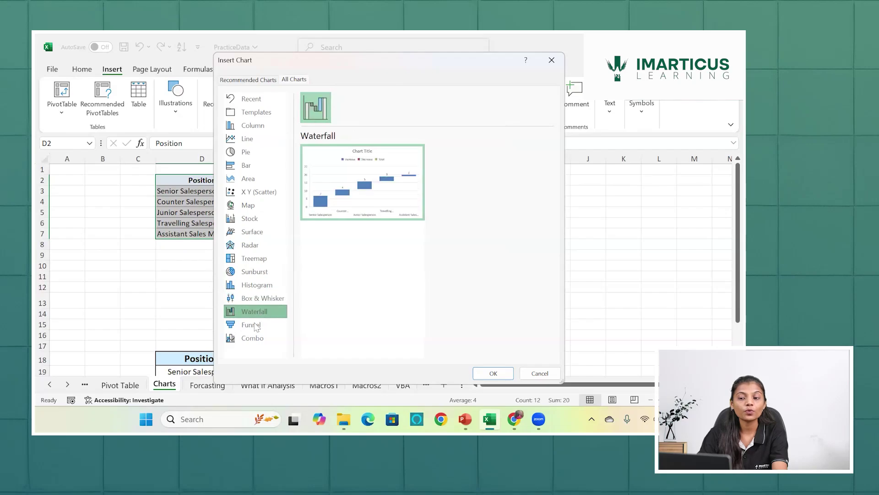
click(255, 326)
click(253, 342)
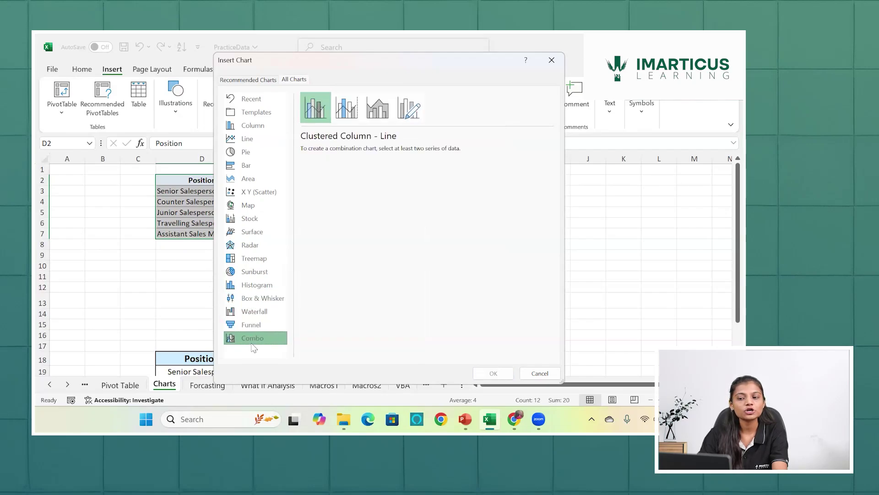
- Insert a 3-D Clustered Column chart of Count by Position and place it beside the source table, clear of the data
click(263, 132)
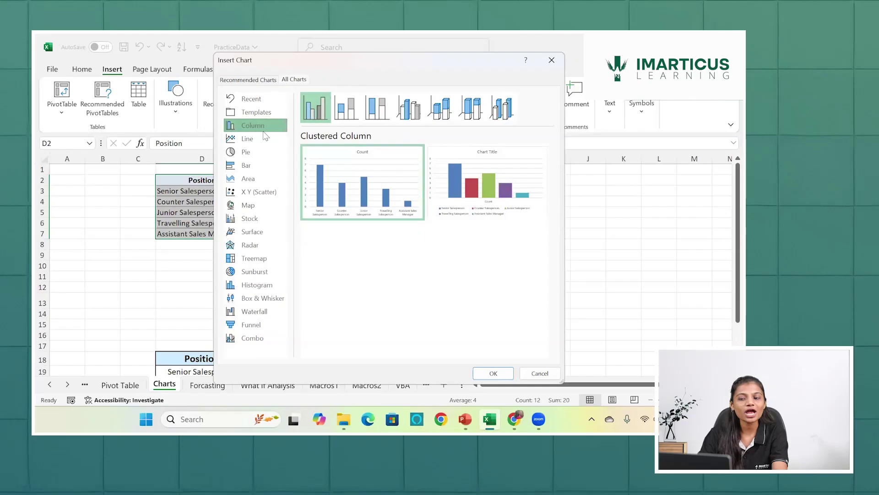
mouse_move(382, 161)
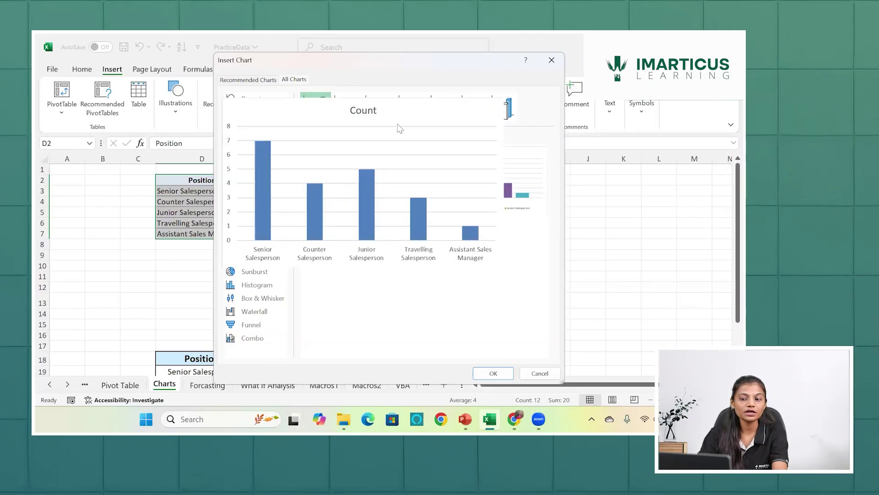
click(417, 114)
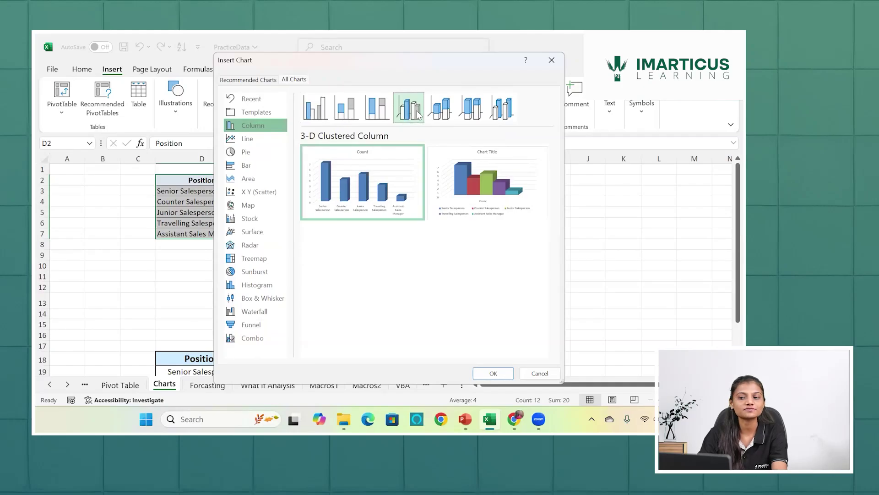
mouse_move(351, 161)
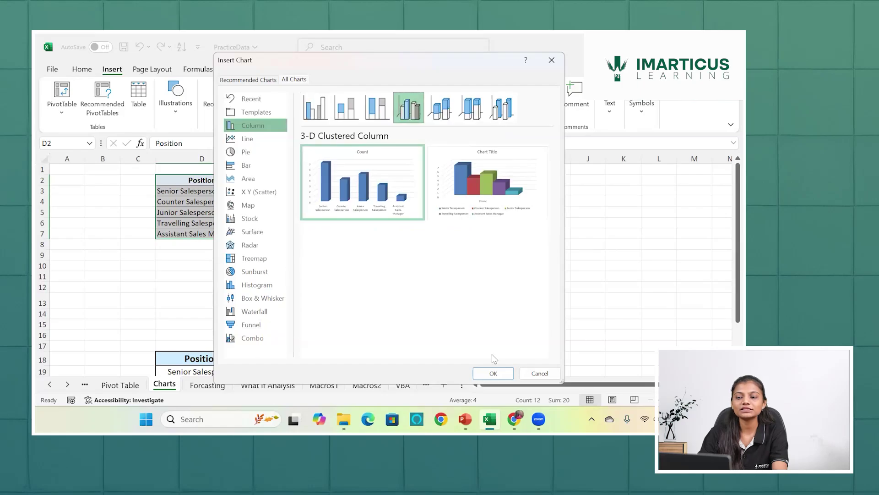
click(498, 378)
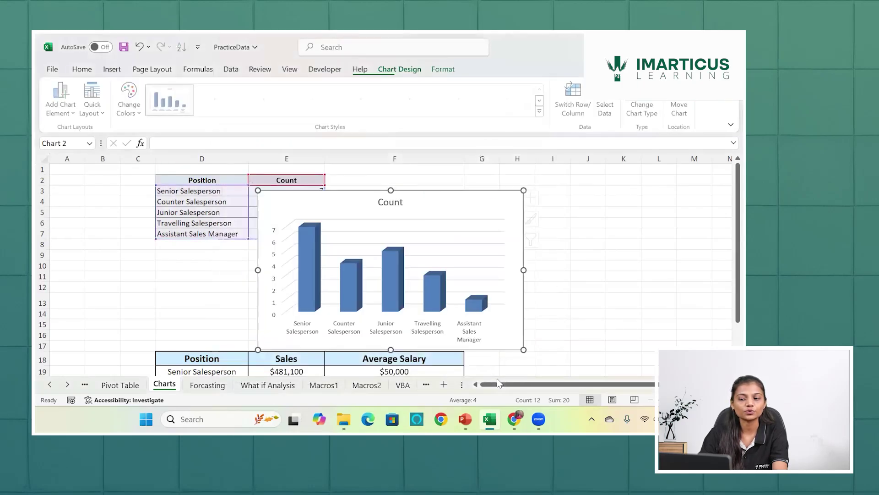
drag(470, 196, 549, 171)
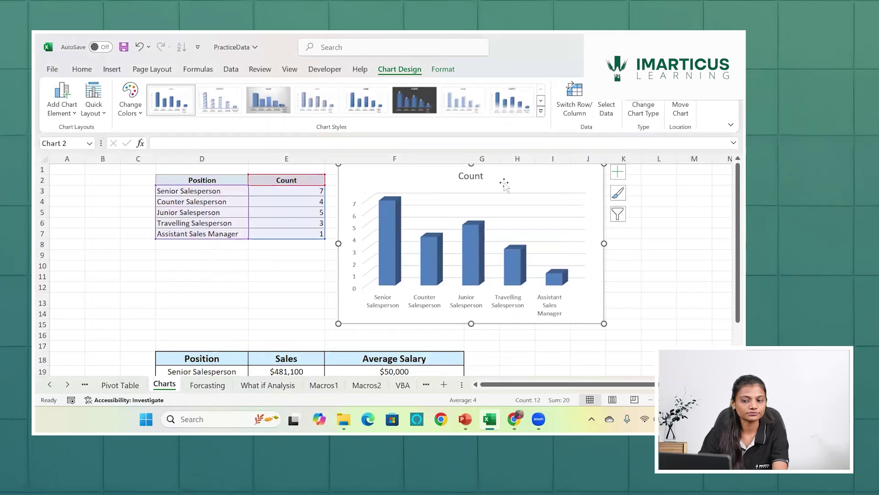
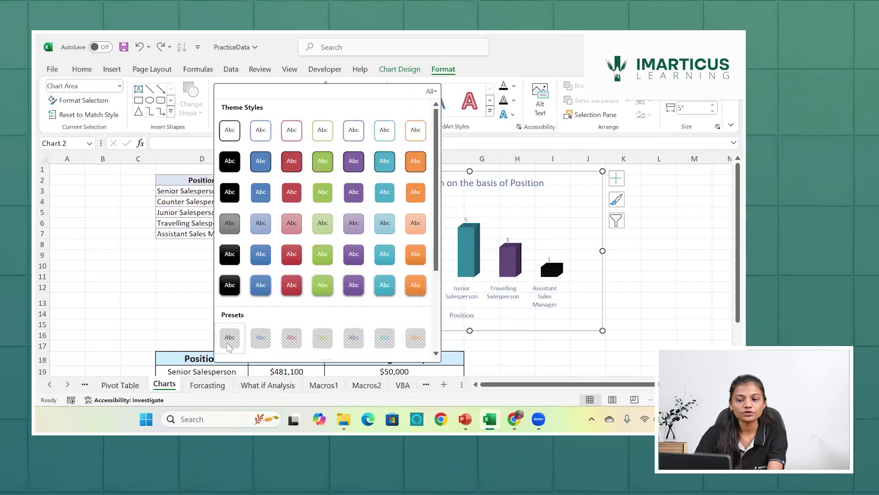
- Look through the preset shape styles for the chart area without applying one
scroll(293, 295, down, 3)
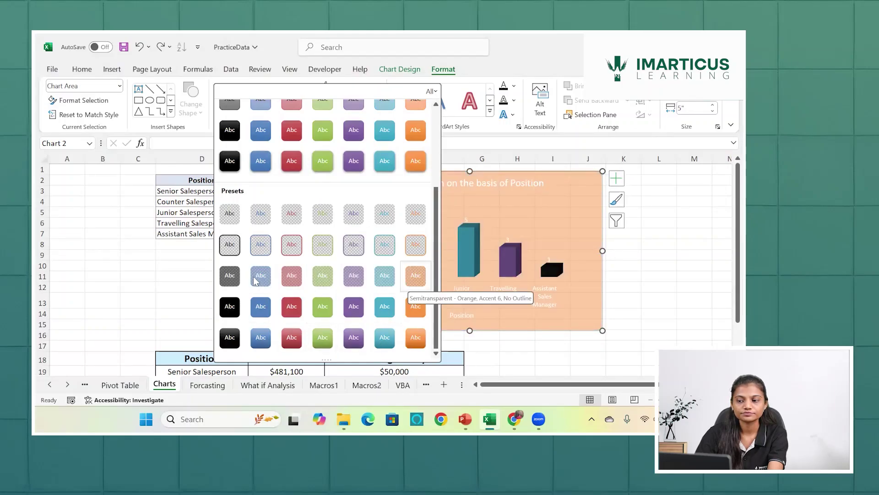
key(Escape)
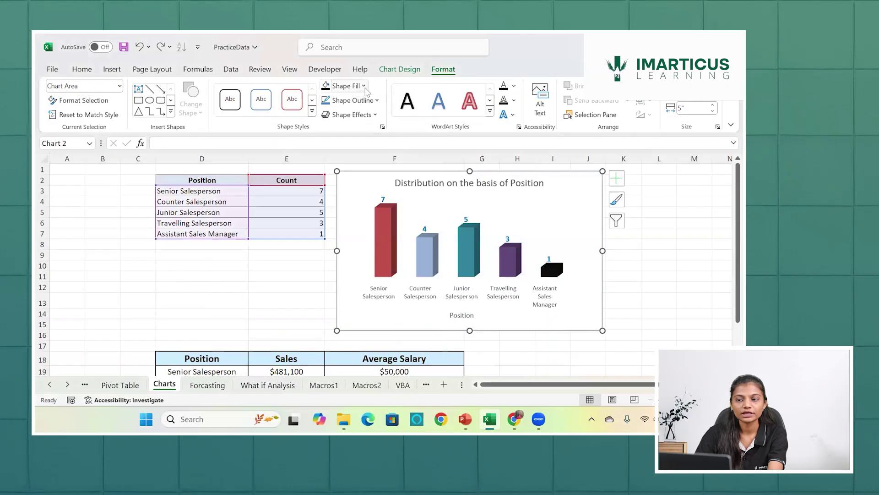
click(570, 212)
key(Escape)
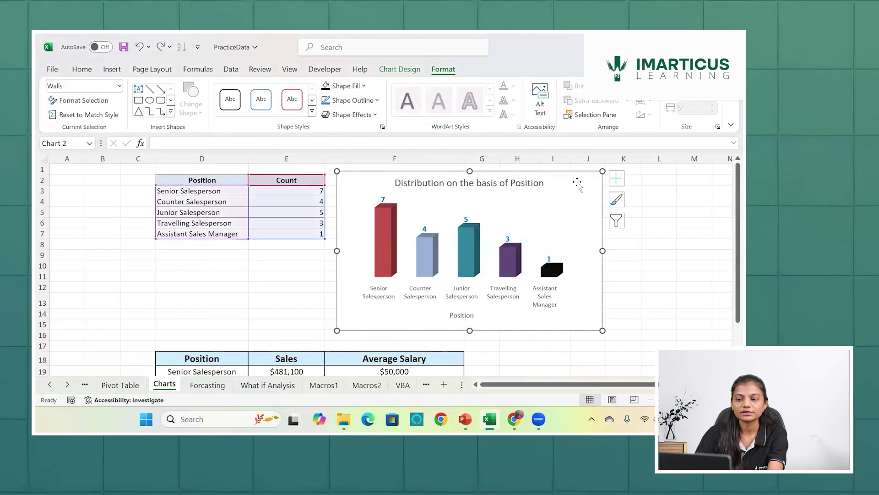
- Give all columns of the Count series a black shape outline
click(353, 99)
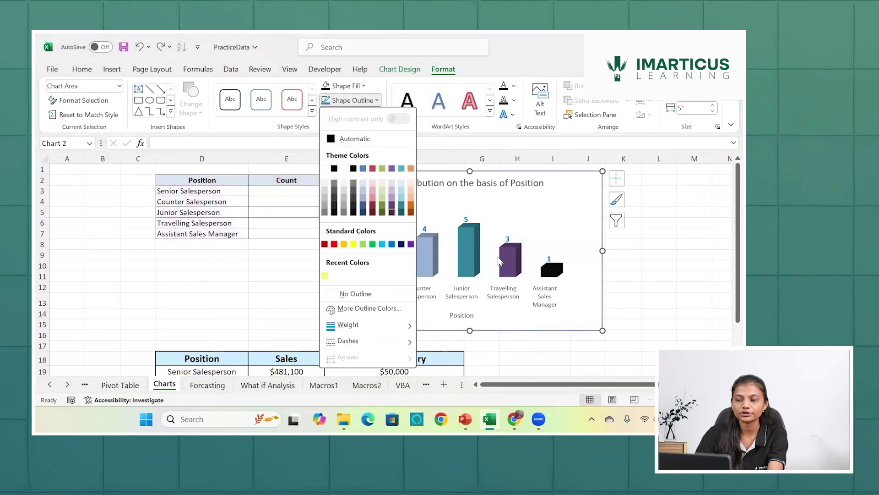
click(515, 271)
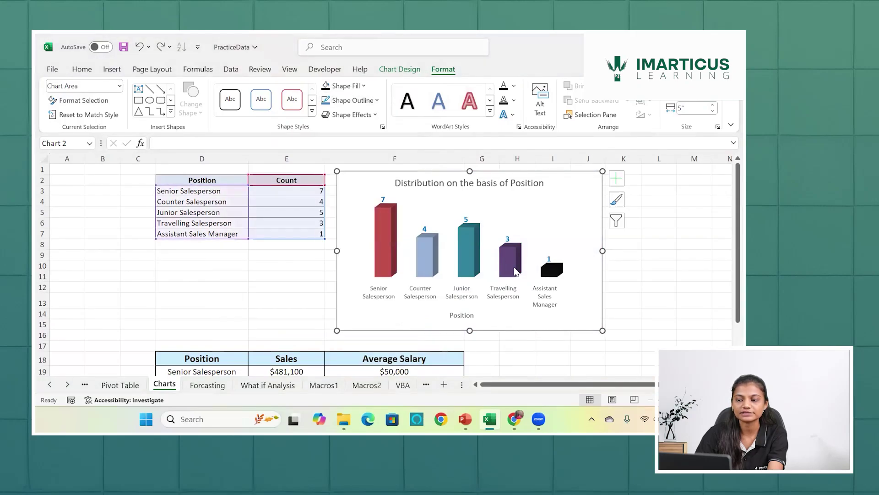
click(380, 232)
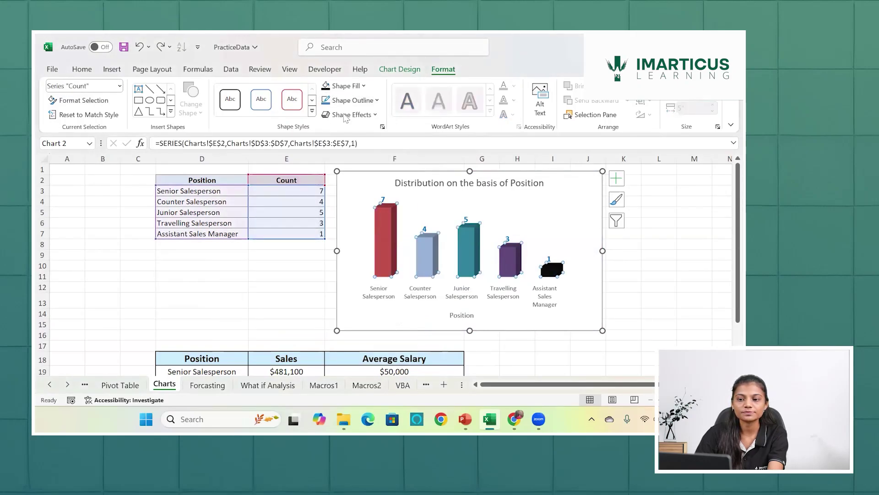
click(370, 102)
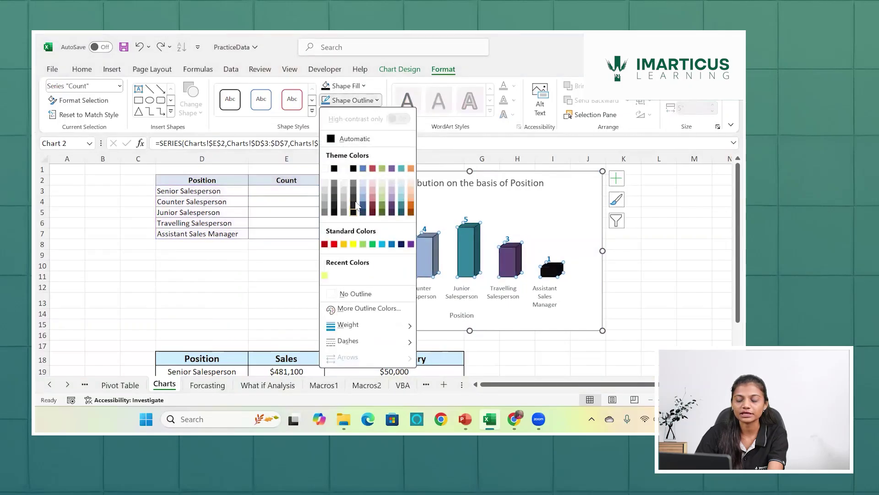
click(354, 168)
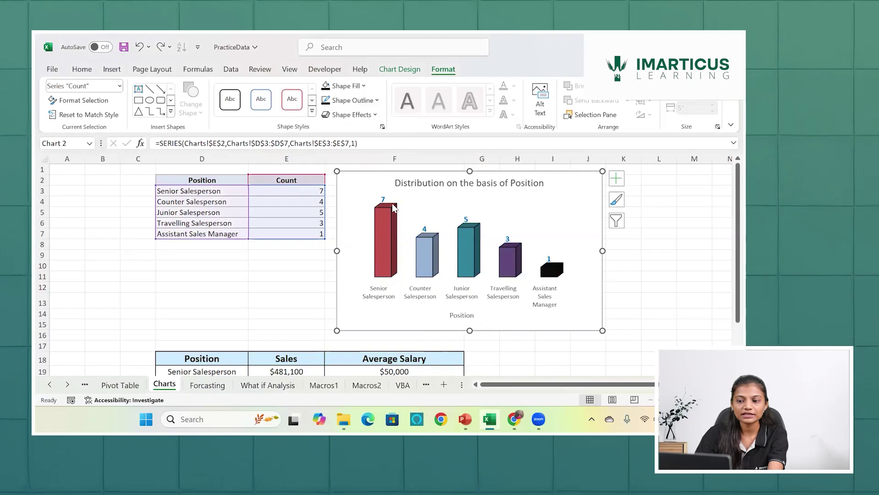
- Preview the preset, shadow, glow, soft edges and bevel shape effects on the chart area without applying one
key(Escape)
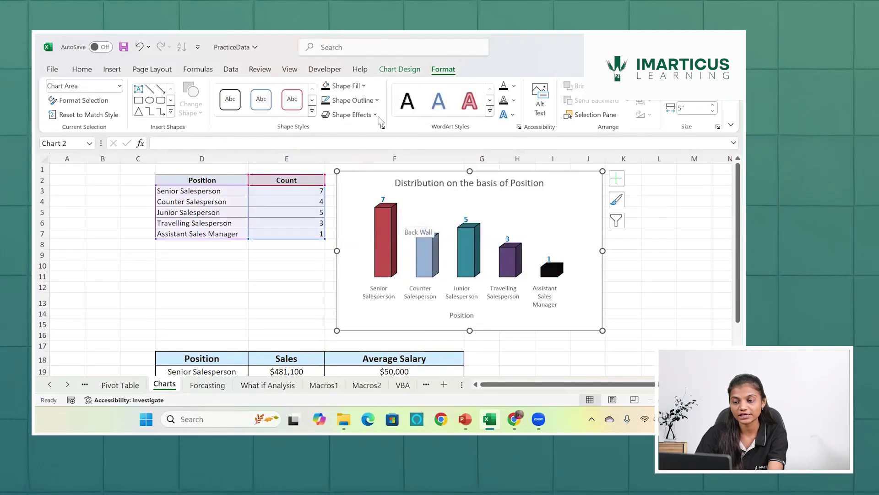
click(359, 86)
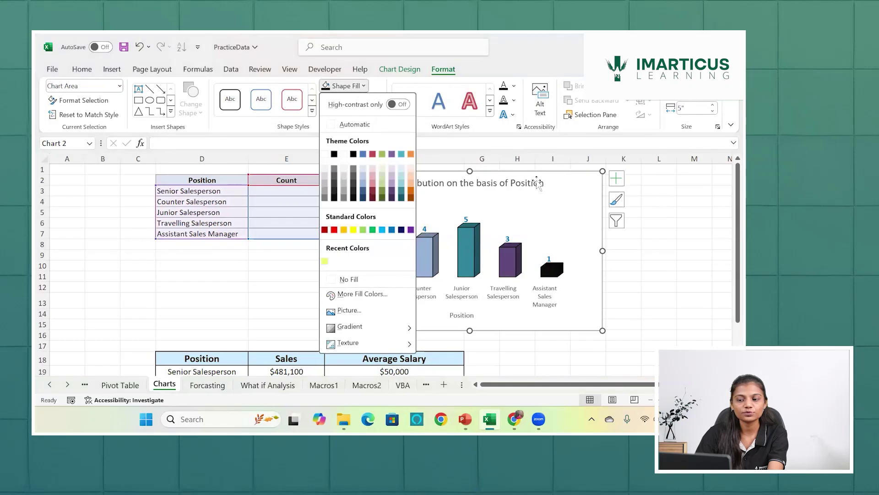
key(Escape)
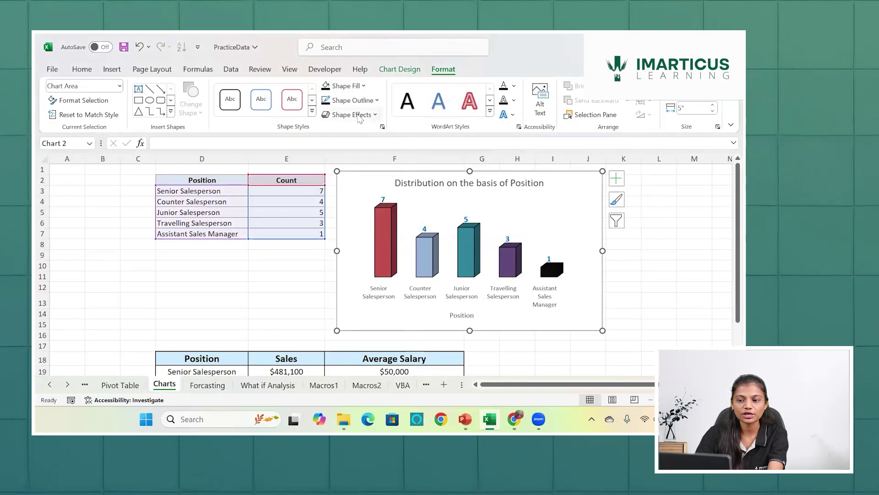
click(359, 117)
mouse_move(363, 139)
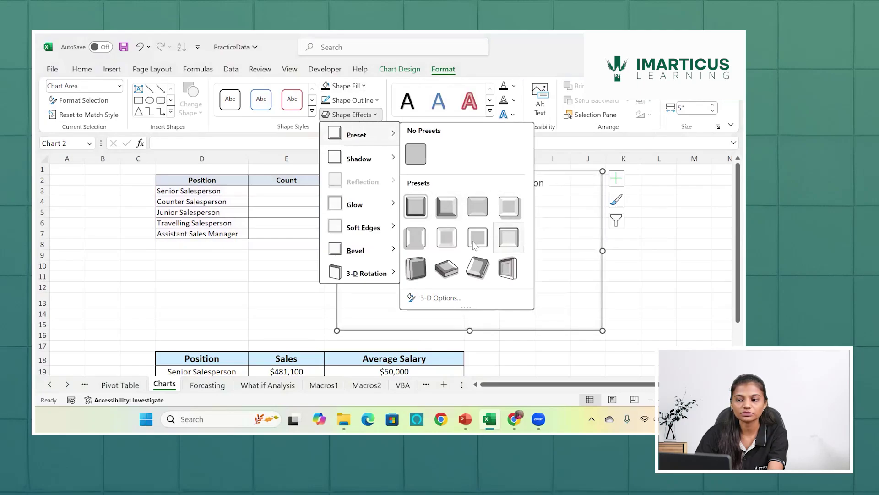
mouse_move(375, 164)
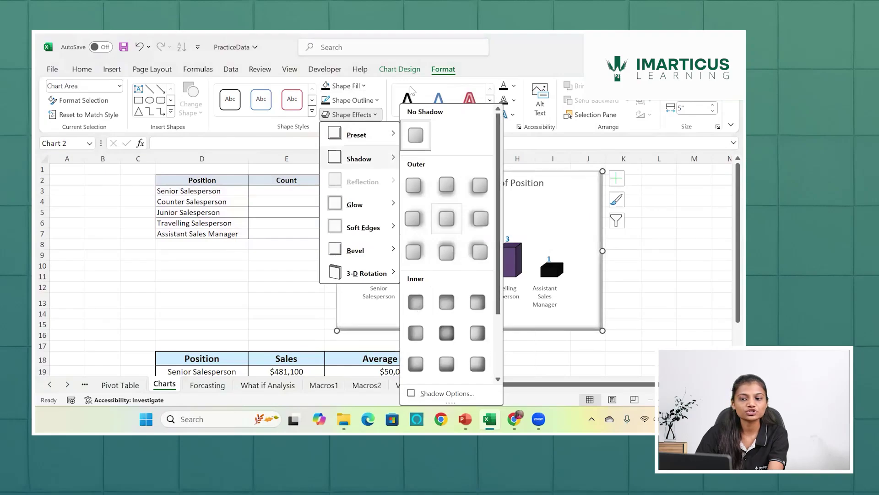
mouse_move(361, 204)
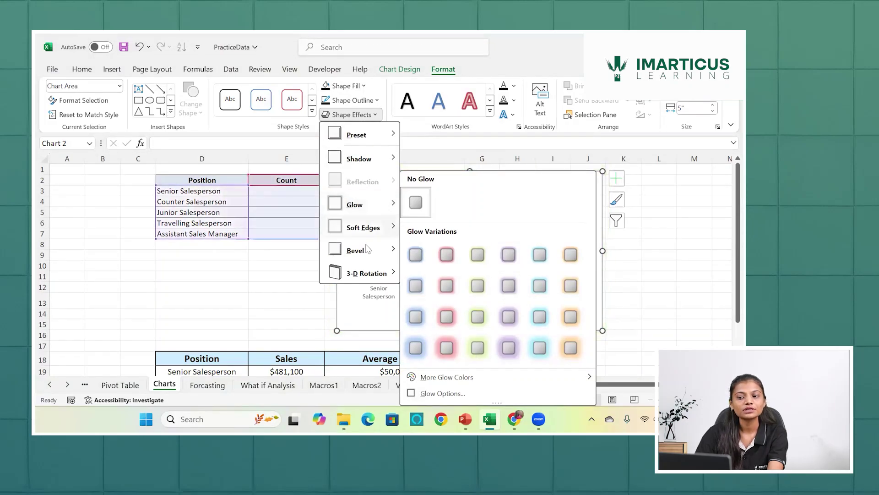
mouse_move(377, 236)
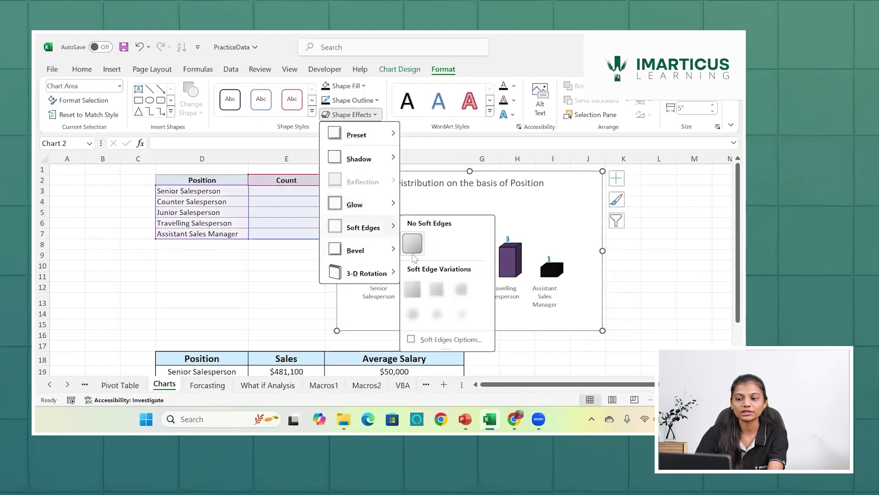
mouse_move(376, 254)
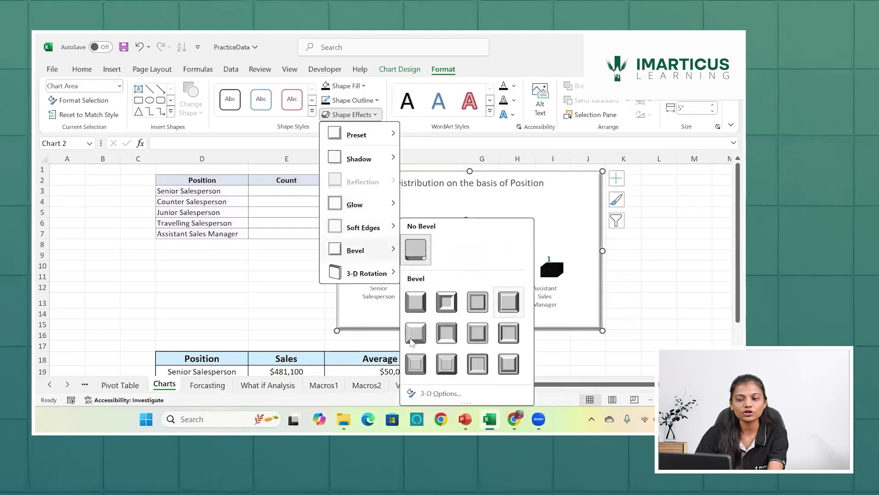
click(298, 279)
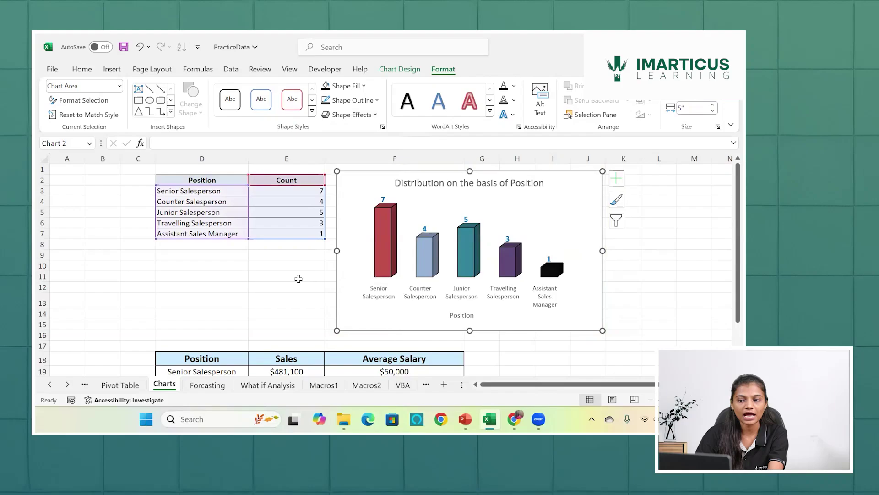
- Look through the shape fill colours for the chart area and the Count series without applying one
click(375, 115)
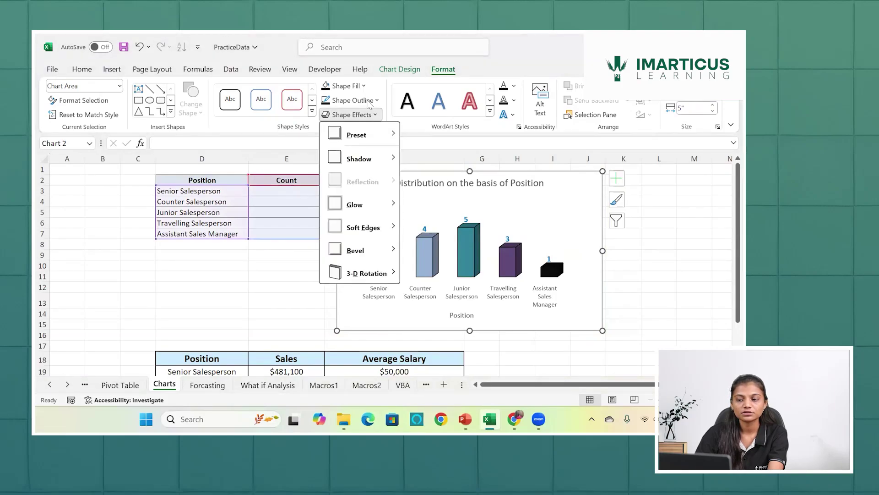
click(348, 87)
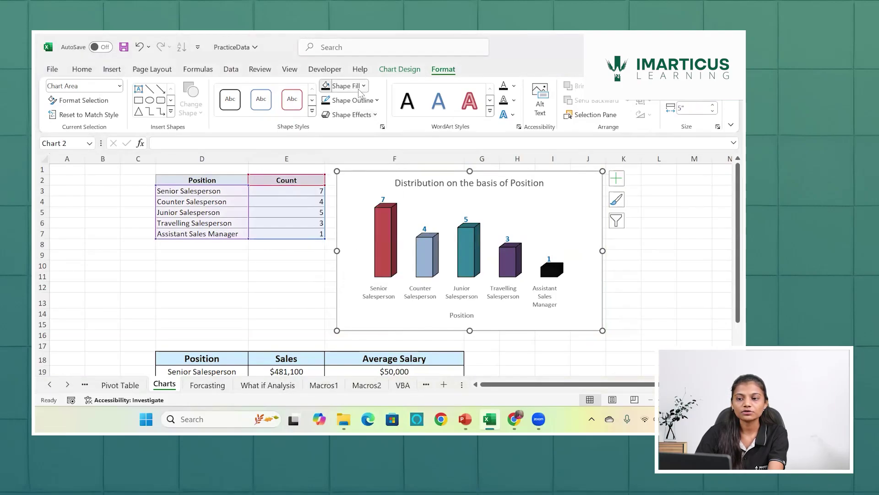
click(578, 189)
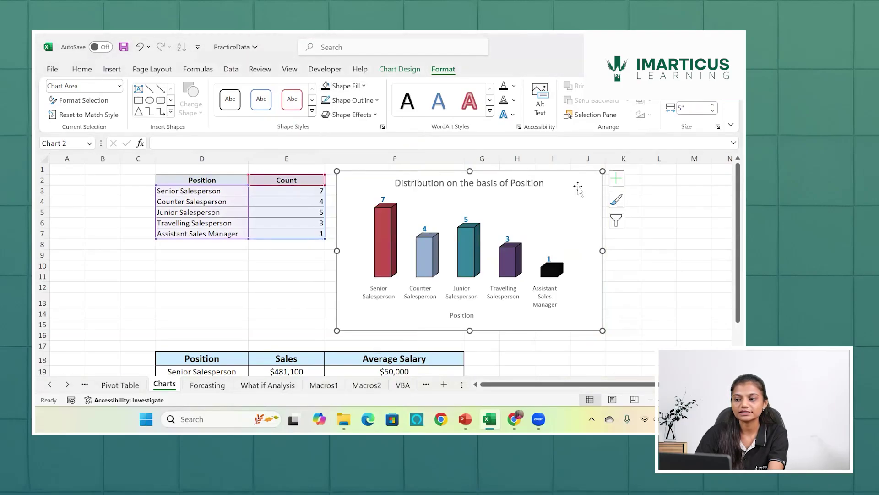
click(362, 87)
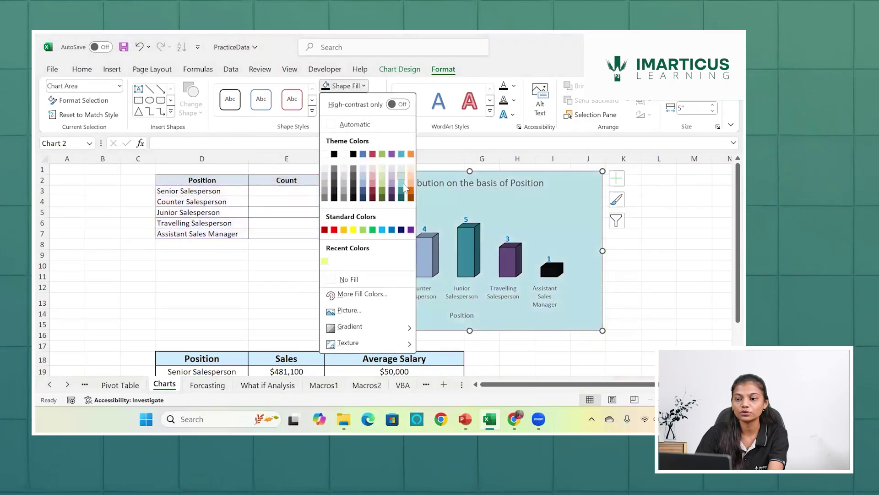
click(584, 200)
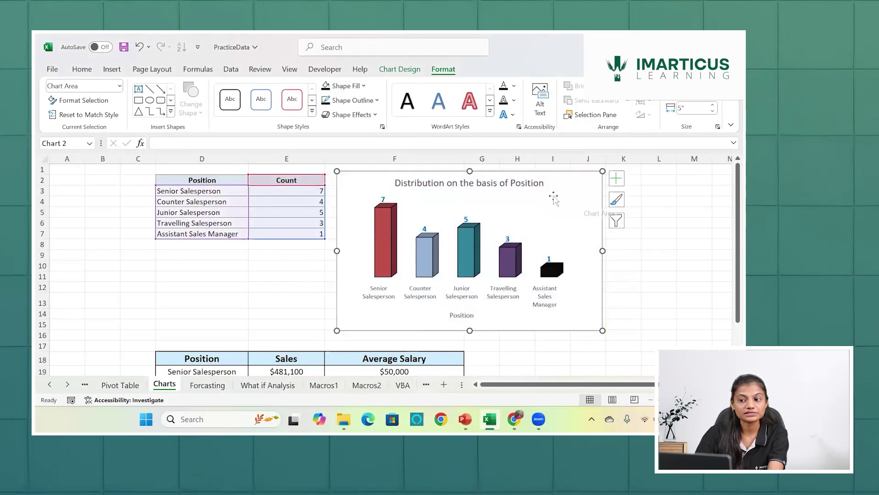
click(464, 245)
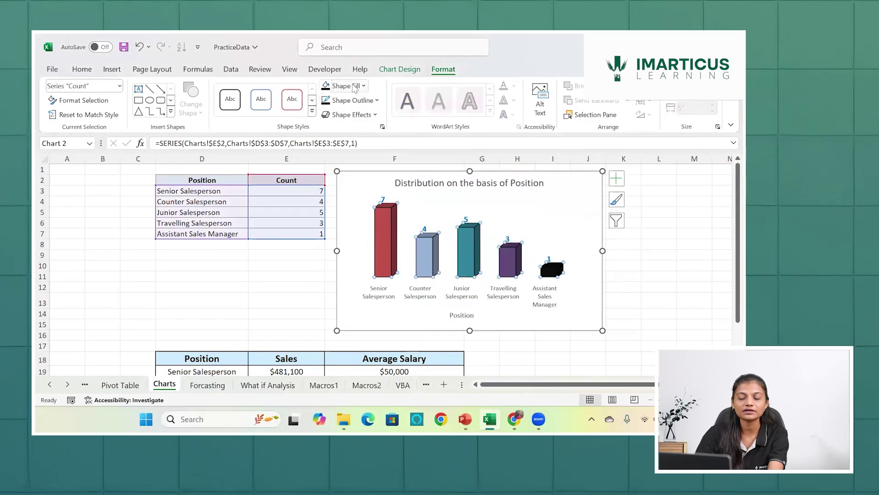
click(355, 86)
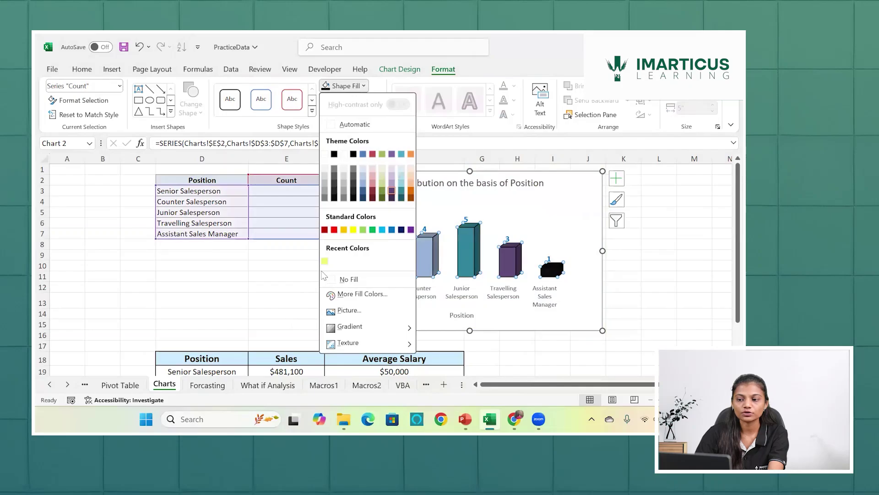
click(290, 282)
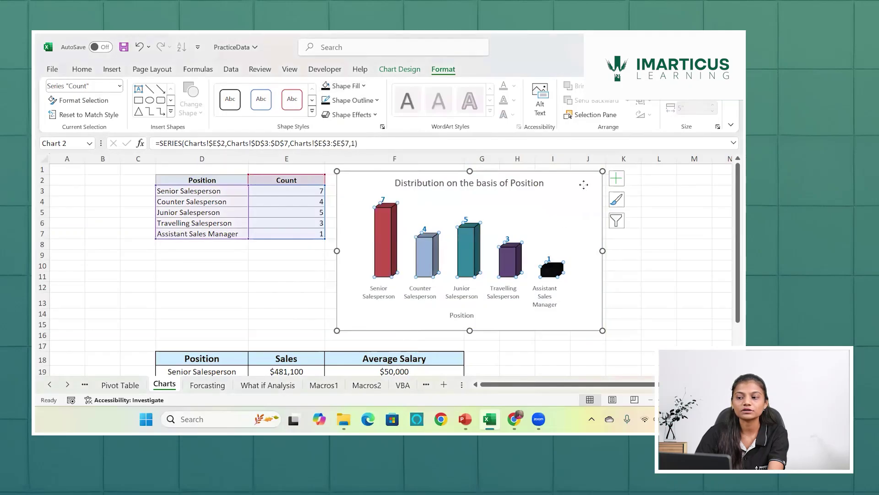
- Fill the chart area with a light aqua theme colour
click(584, 186)
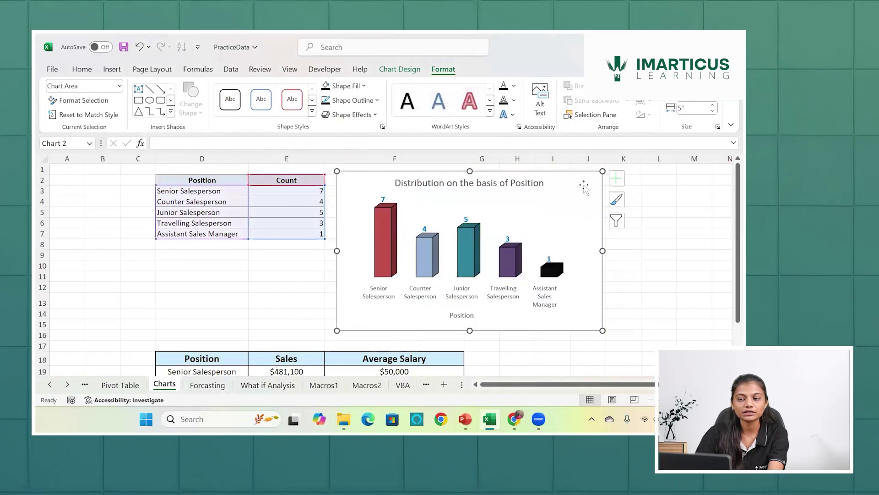
click(362, 86)
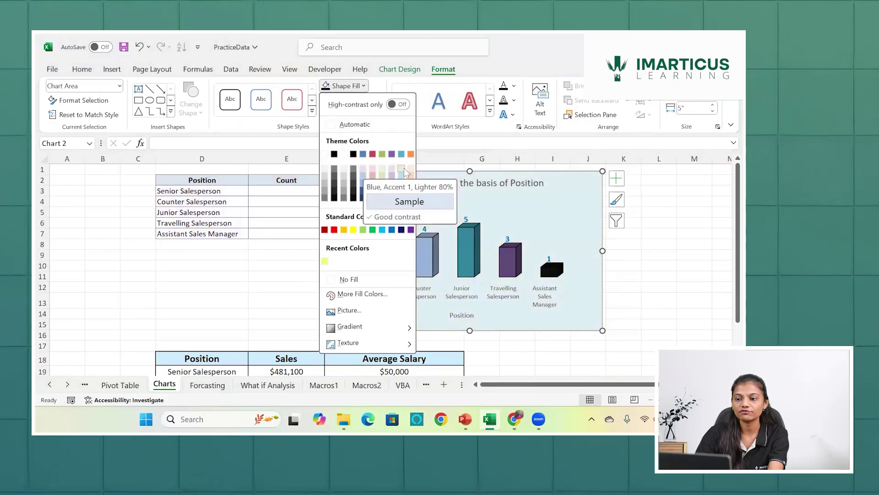
click(363, 168)
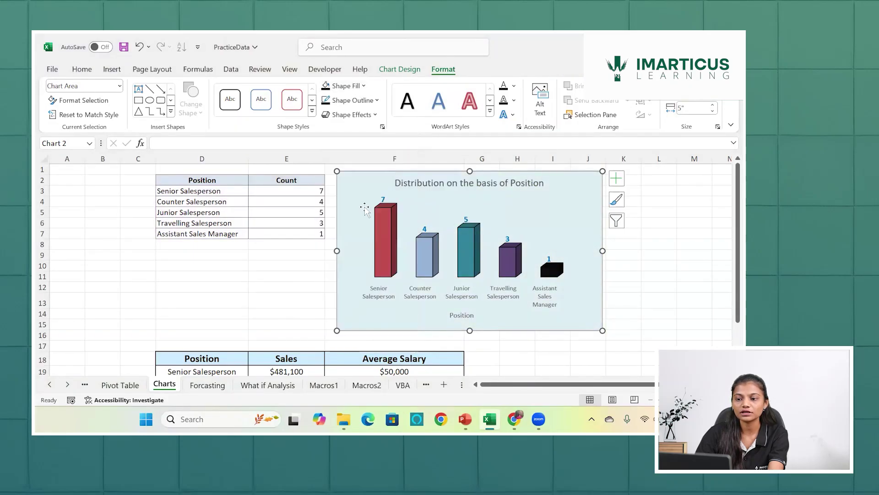
click(309, 288)
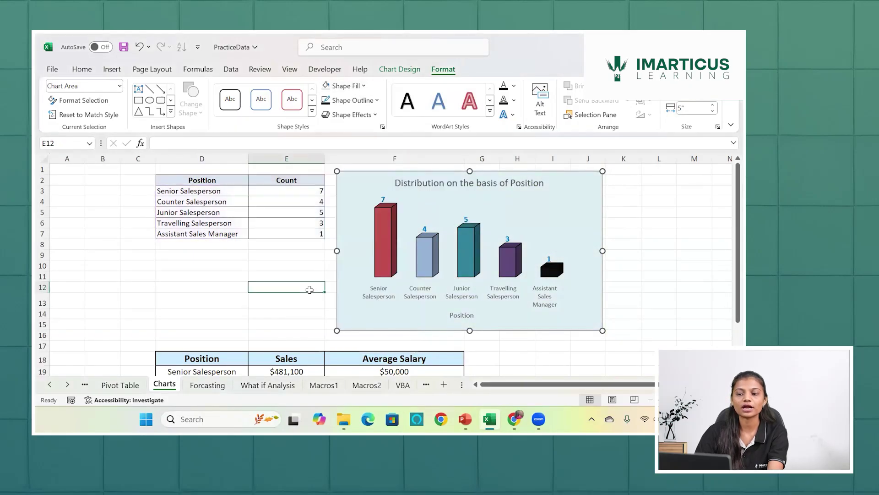
- Give the chart title a black text outline and a dark red text fill from the theme colours
click(498, 185)
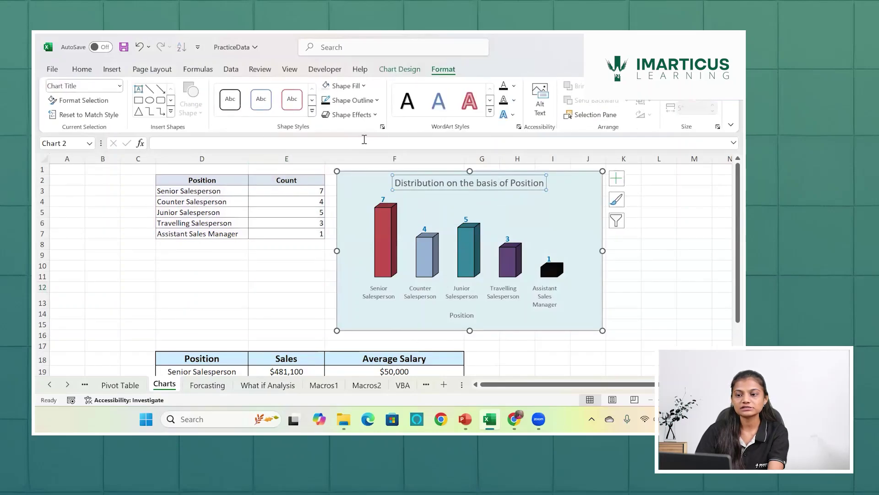
click(504, 102)
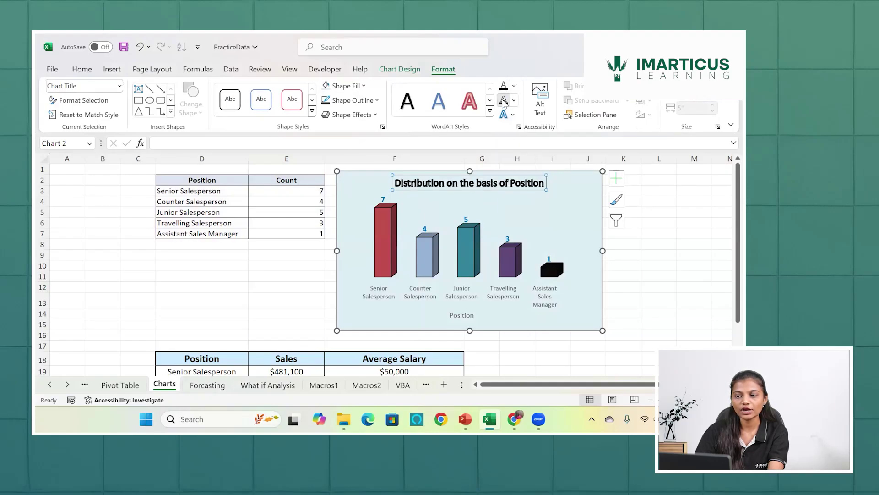
click(504, 114)
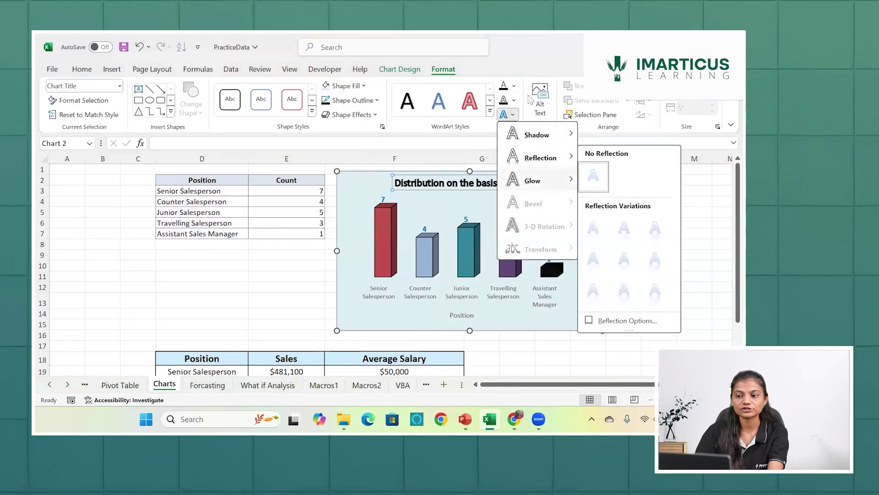
click(514, 86)
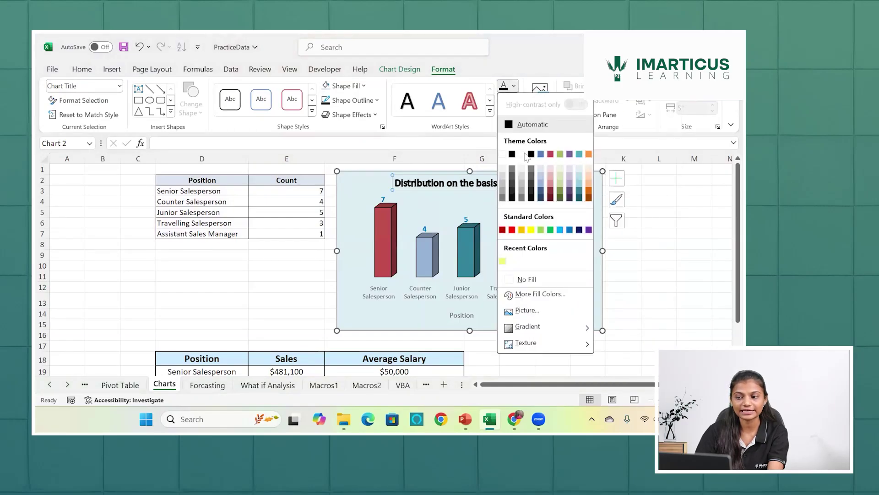
click(549, 188)
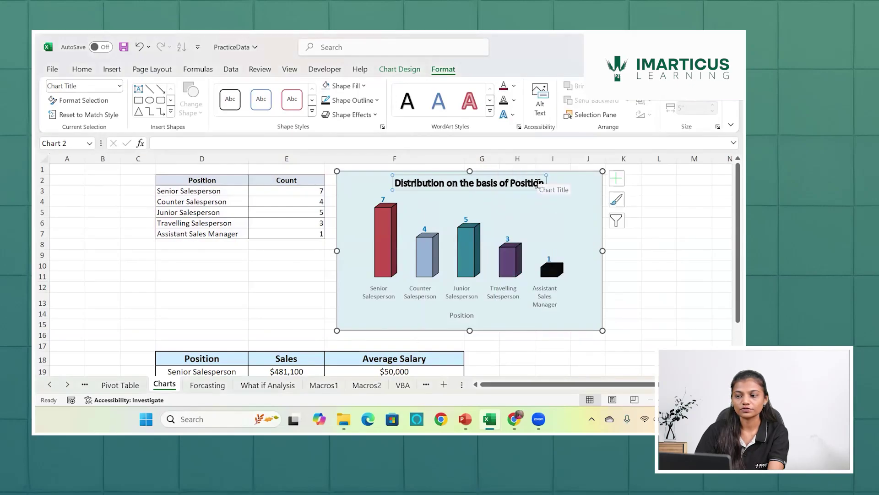
click(538, 184)
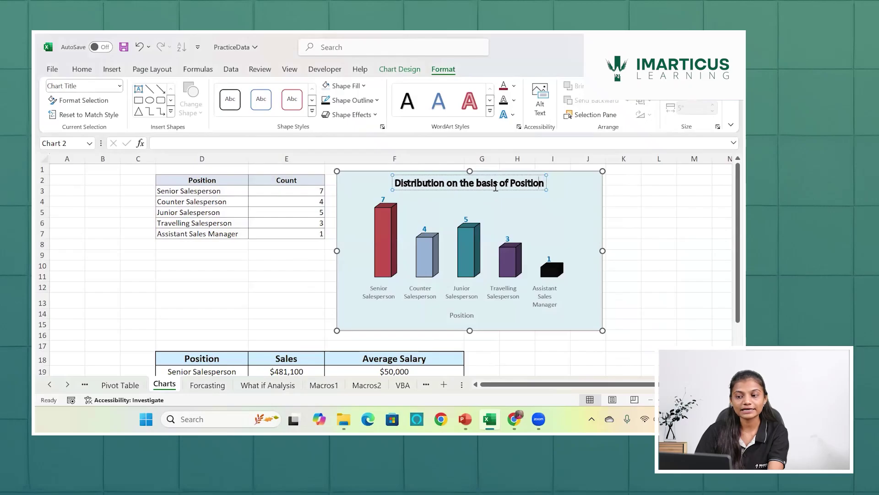
click(646, 243)
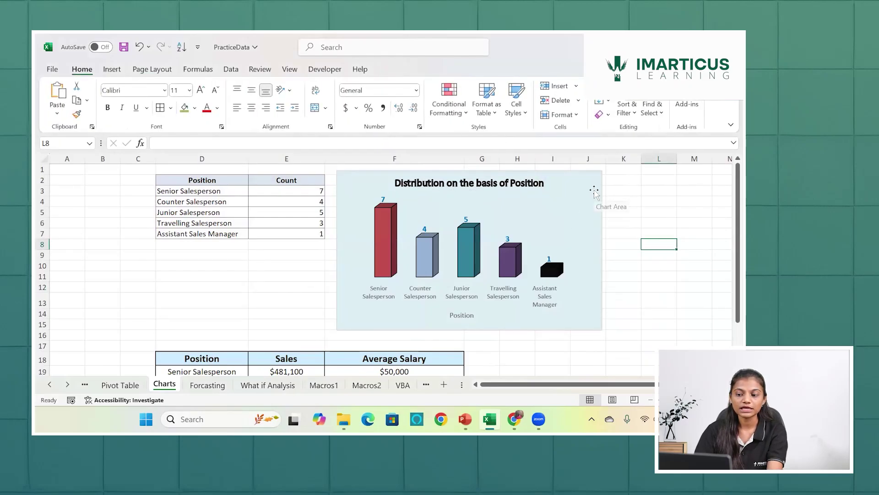
- Outline the text of the horizontal axis title, trying blue before setting the outline colour to Automatic
click(462, 313)
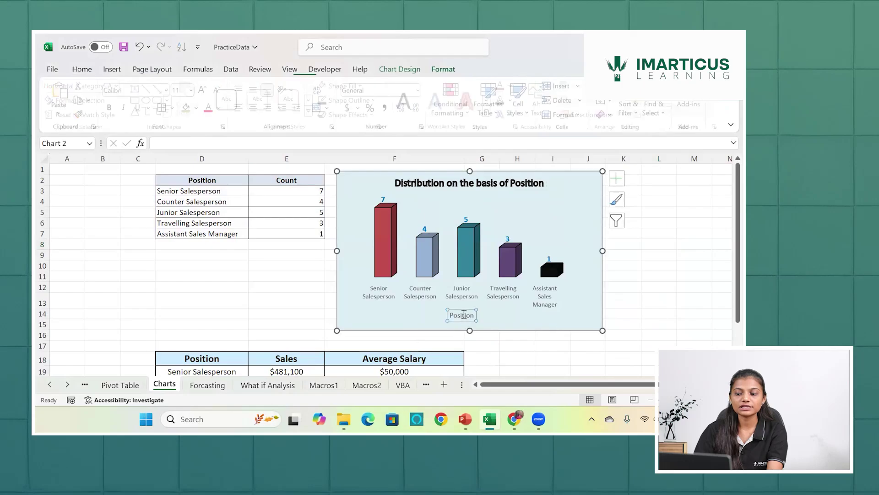
click(444, 69)
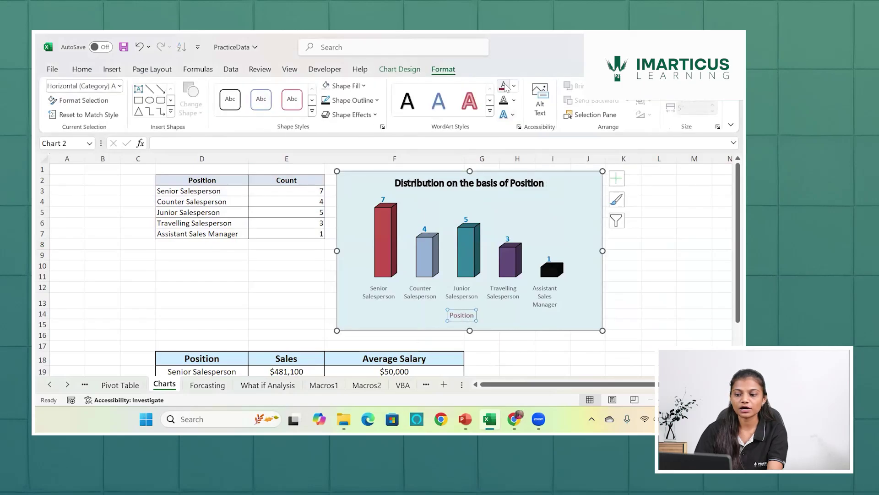
click(504, 102)
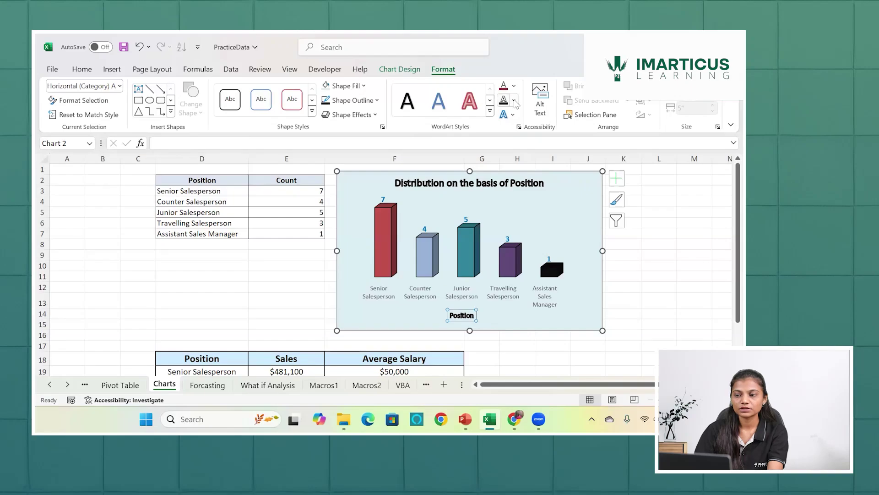
click(514, 101)
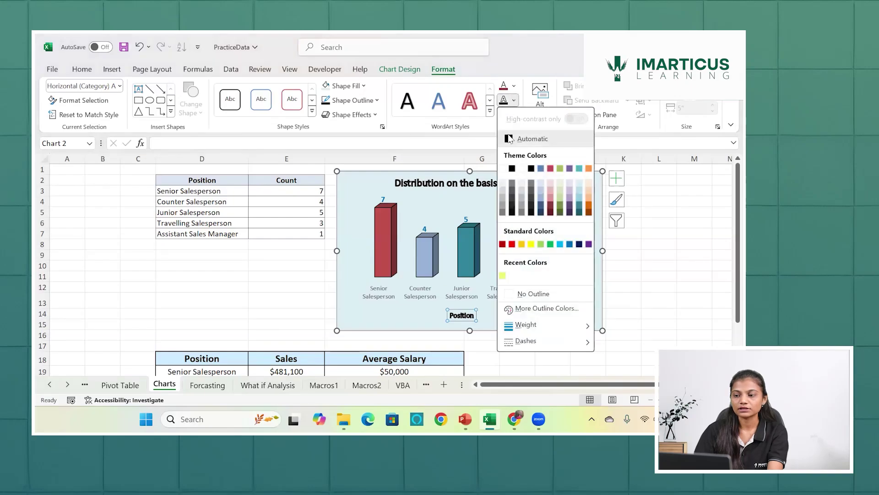
click(537, 168)
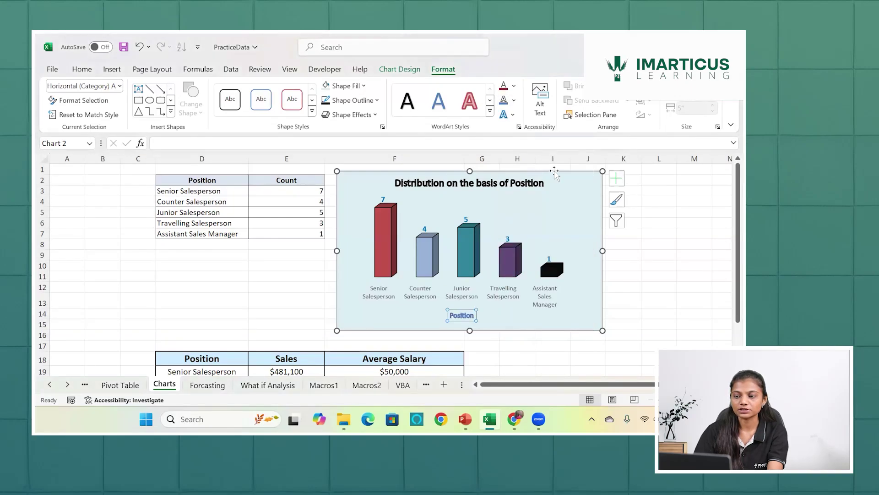
click(514, 100)
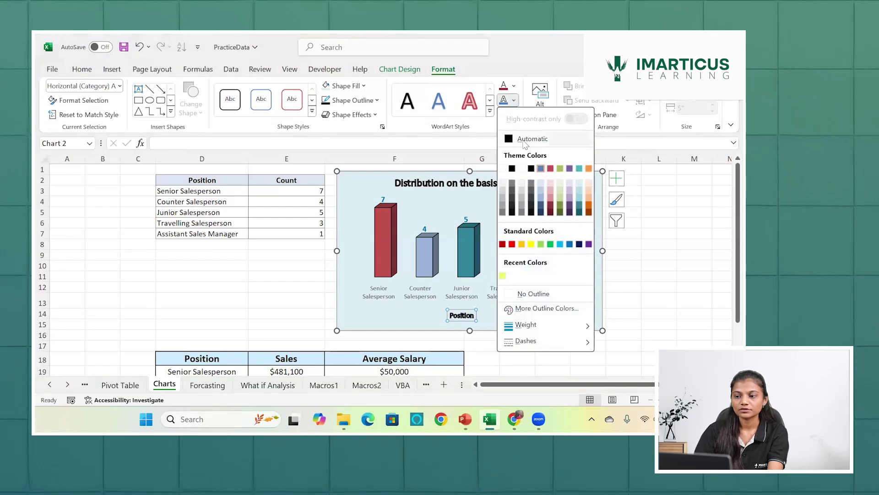
click(525, 140)
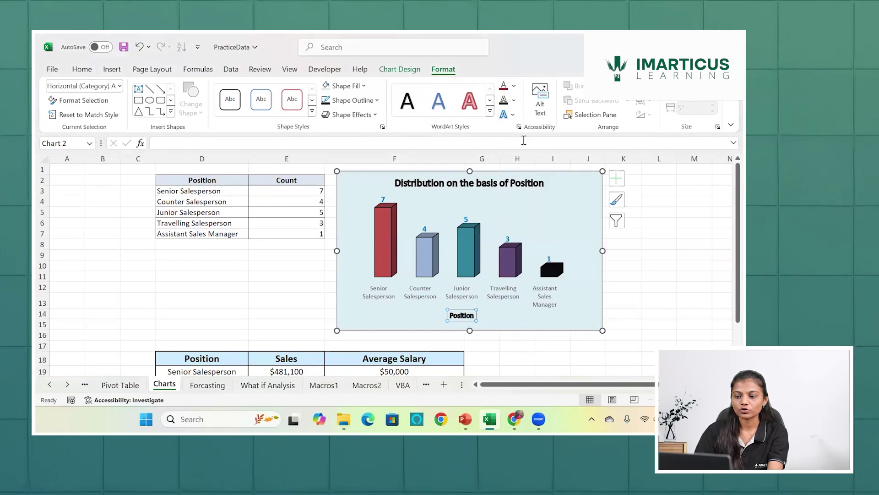
- Remove the text outline from the horizontal axis title "Position" and make the title bold
click(514, 101)
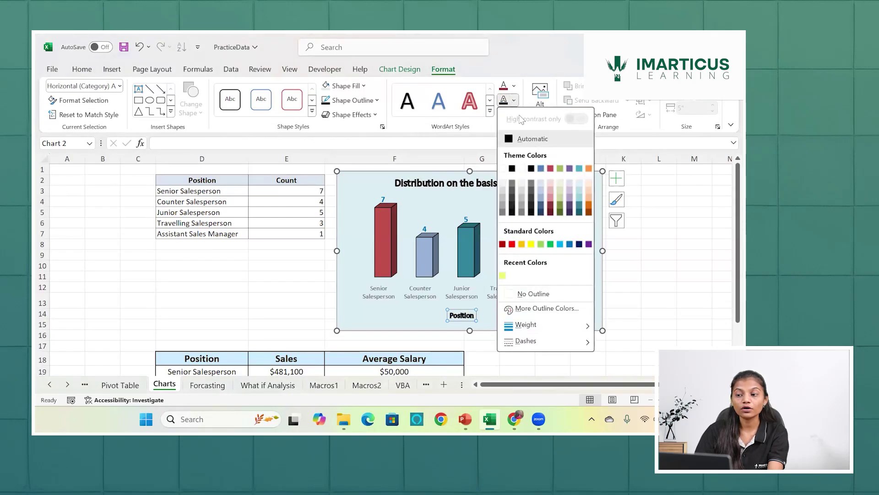
click(536, 295)
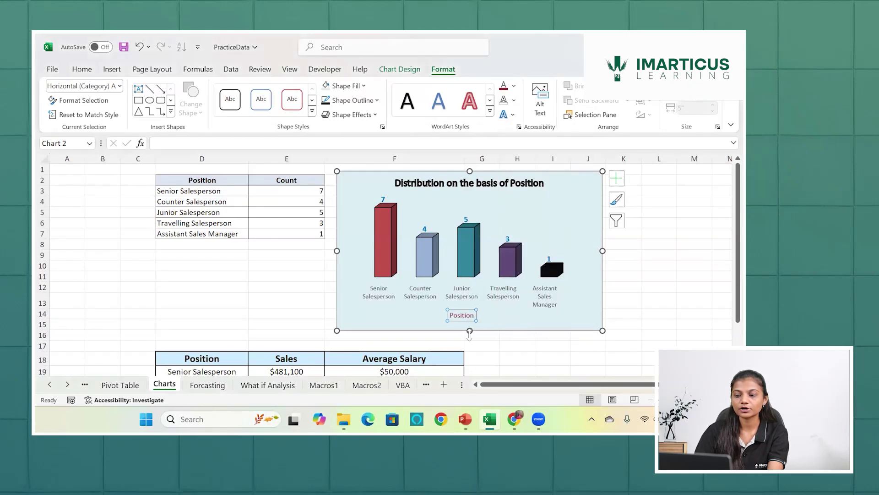
key(ctrl+b)
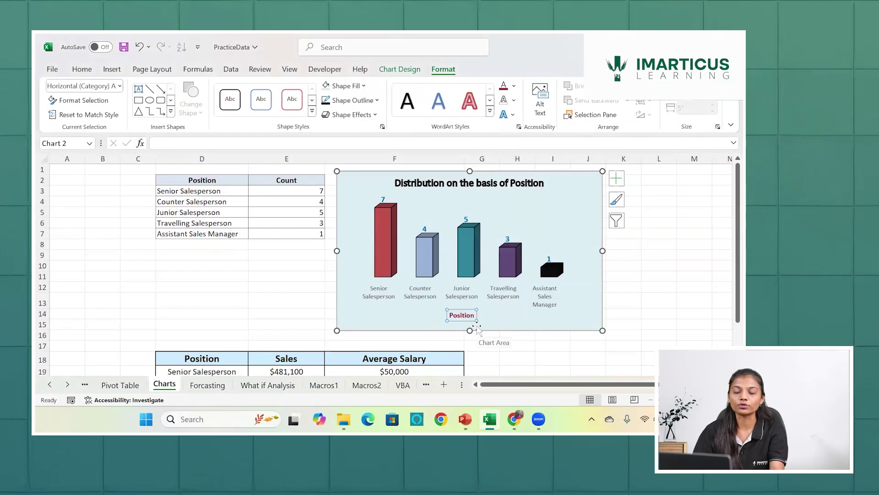
click(643, 293)
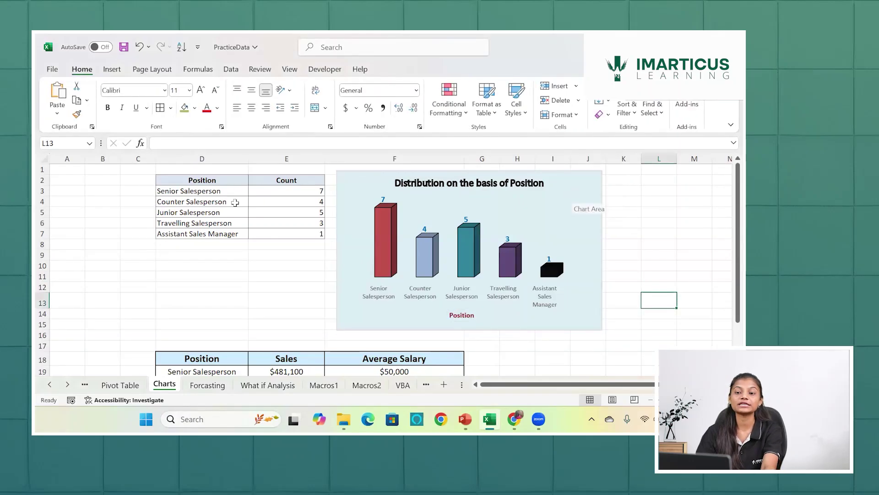
- Review the Position and Count source table and the chart elements offered for the column chart
drag(221, 179, 292, 231)
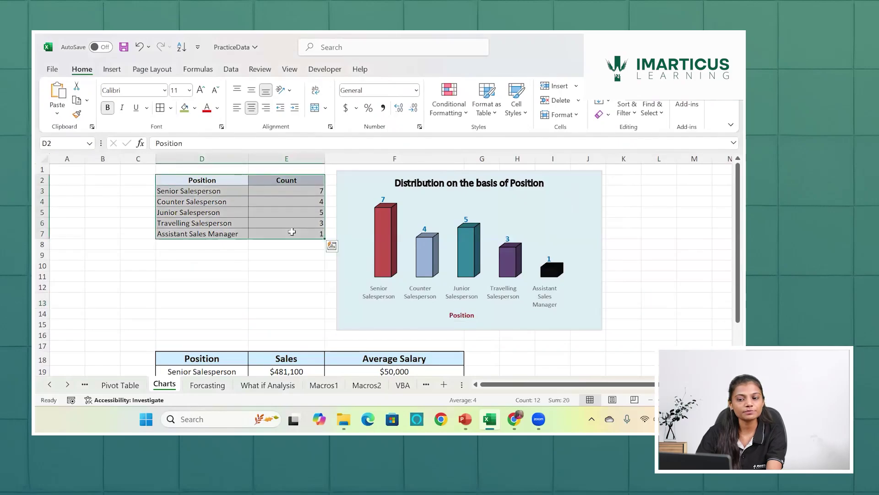
click(576, 180)
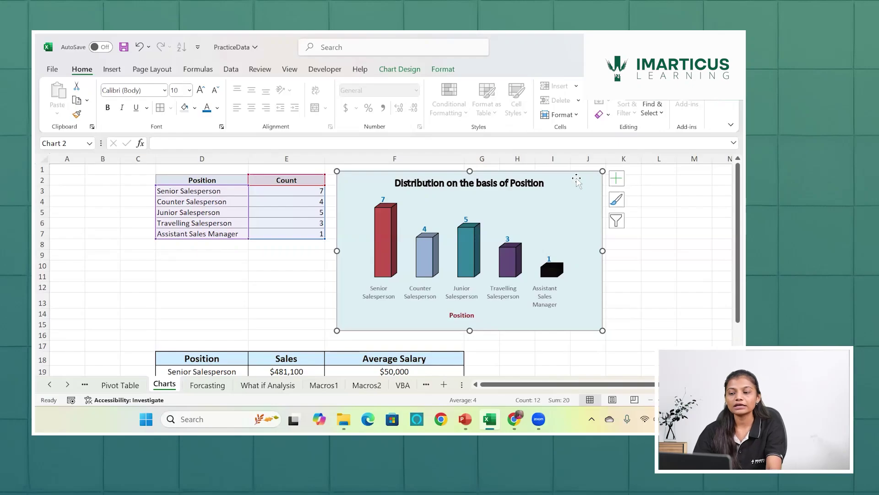
click(617, 178)
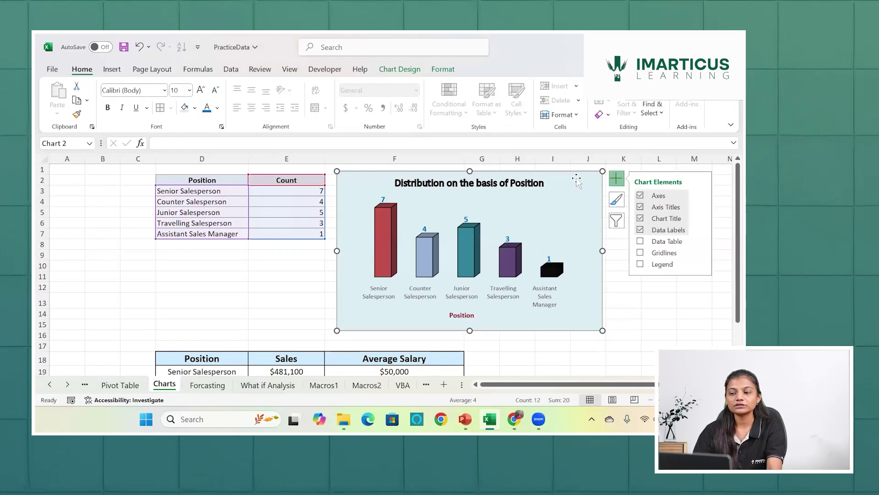
click(671, 336)
- Copy the formatted column chart and paste it onto the Forcasting sheet
click(582, 196)
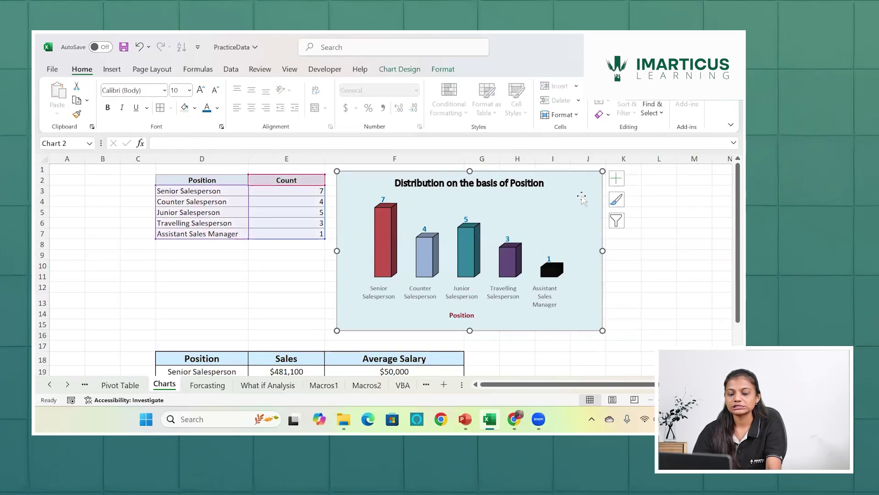
key(ctrl+c)
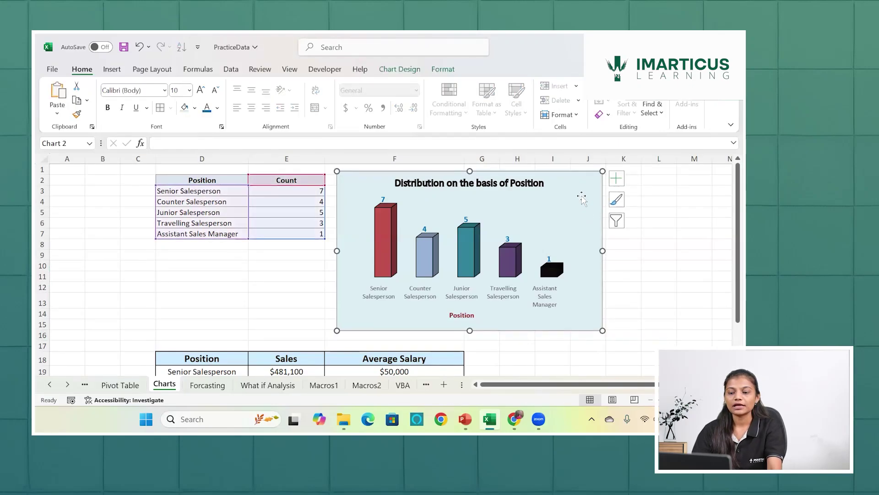
click(211, 386)
click(522, 223)
key(ctrl+v)
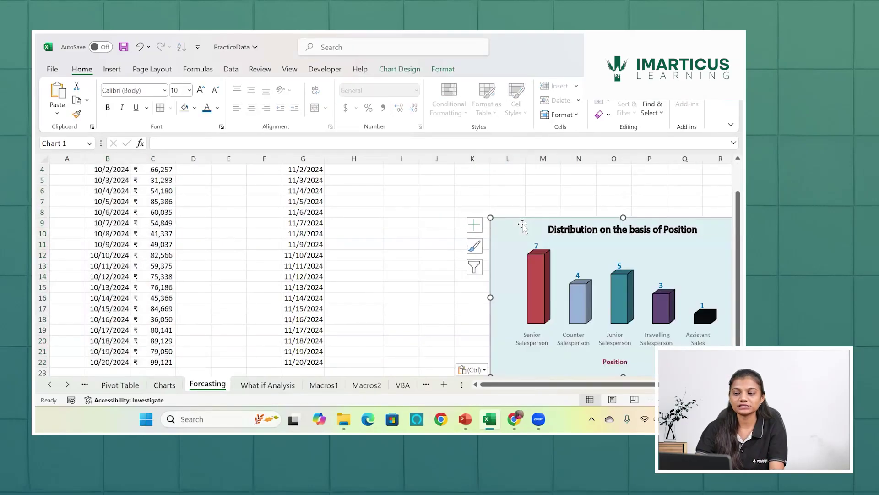
- Reposition the pasted chart on the Forcasting sheet, delete it, and return to the Charts sheet
click(164, 385)
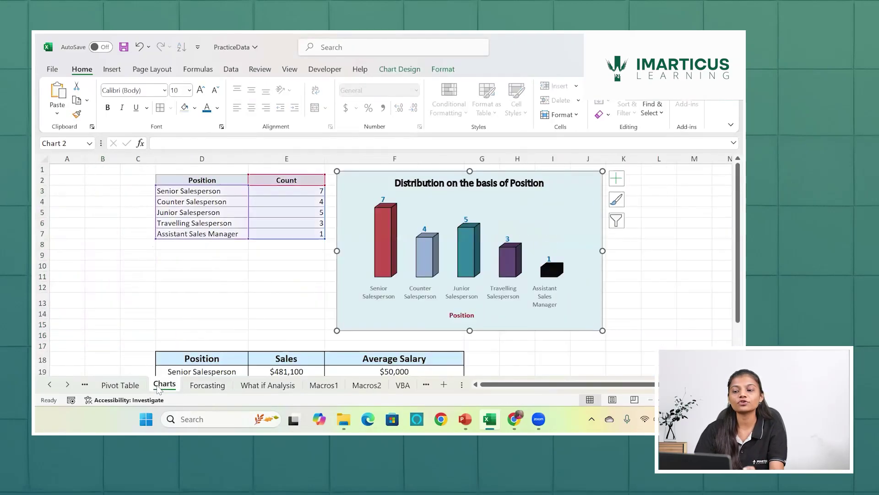
click(208, 385)
drag(524, 226, 397, 204)
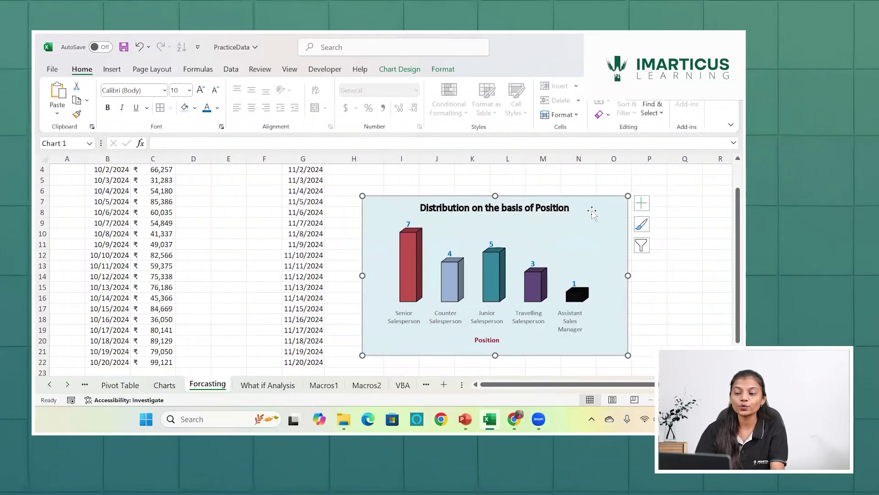
key(Delete)
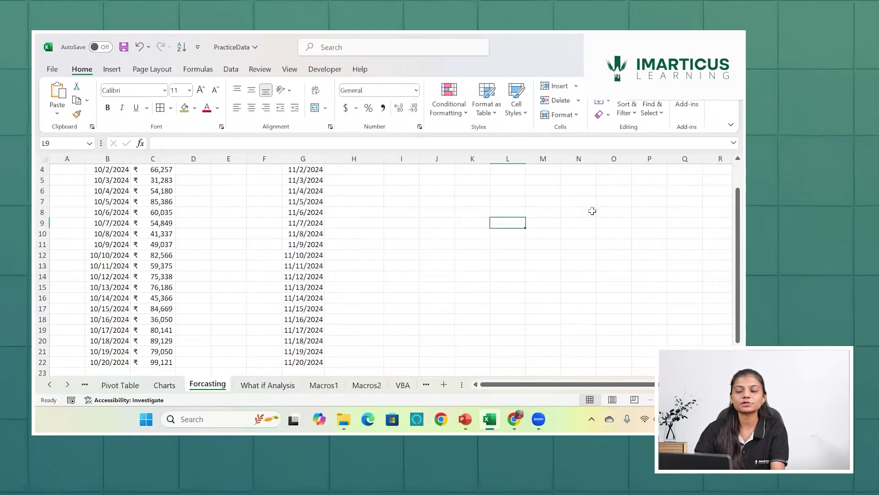
click(168, 388)
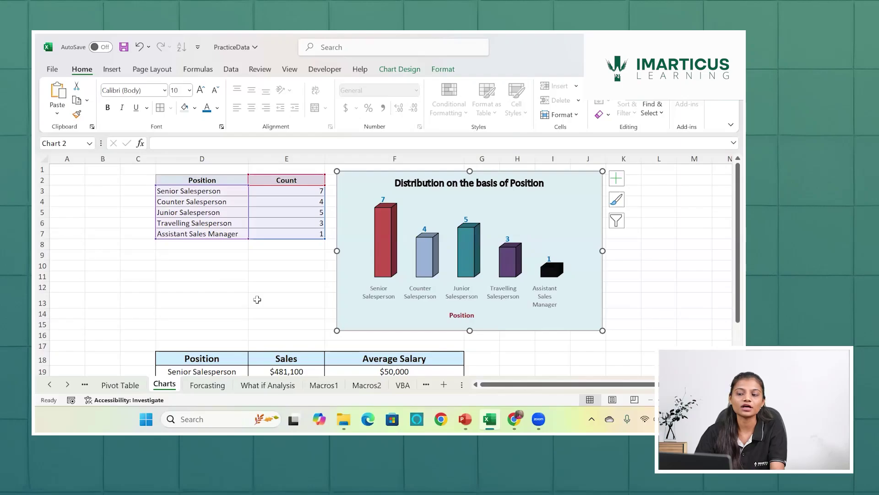
- Examine the Position, Sales and Average Salary columns of the second table on the Charts sheet
scroll(257, 299, down, 3)
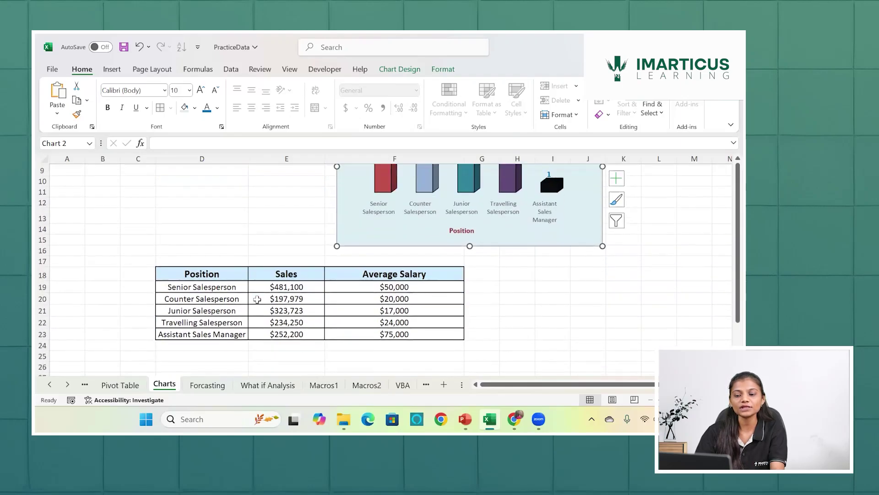
drag(202, 275, 369, 335)
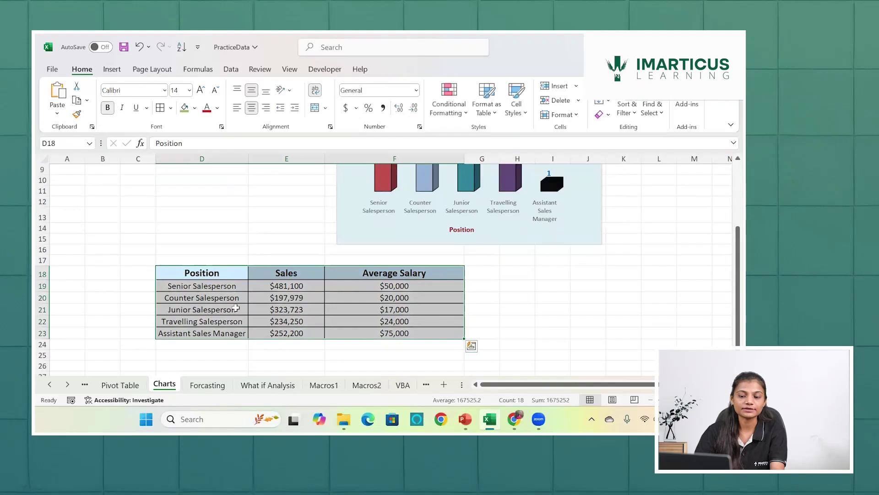
click(238, 290)
drag(238, 289, 224, 331)
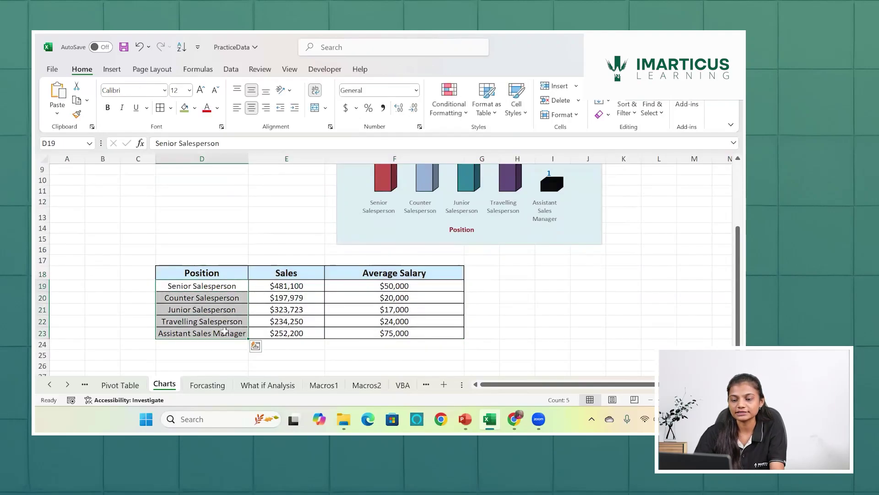
click(288, 271)
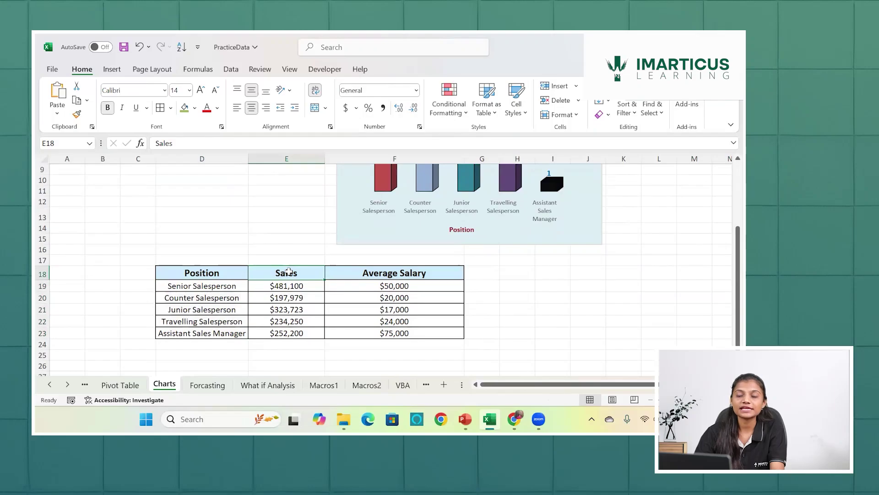
click(371, 269)
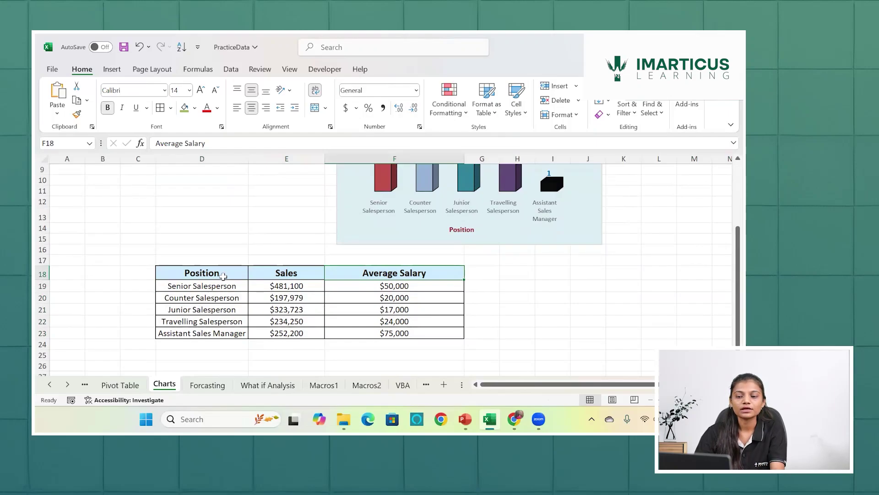
drag(224, 276, 381, 339)
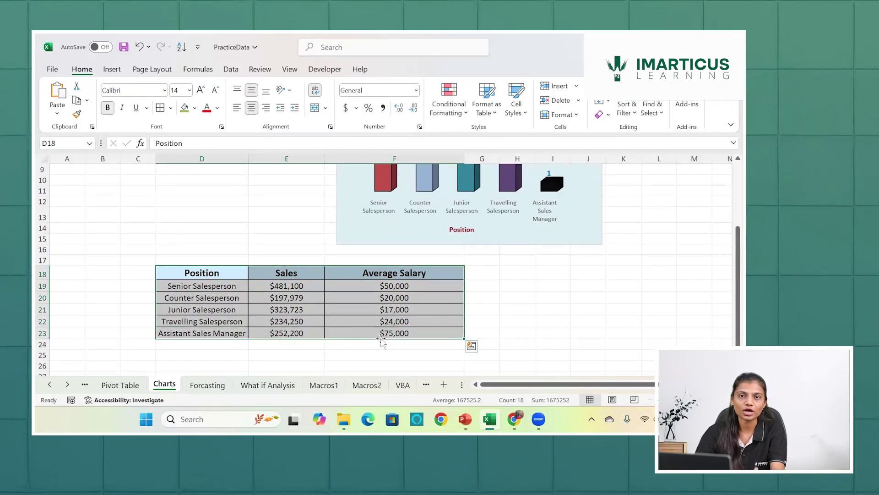
drag(292, 274, 288, 344)
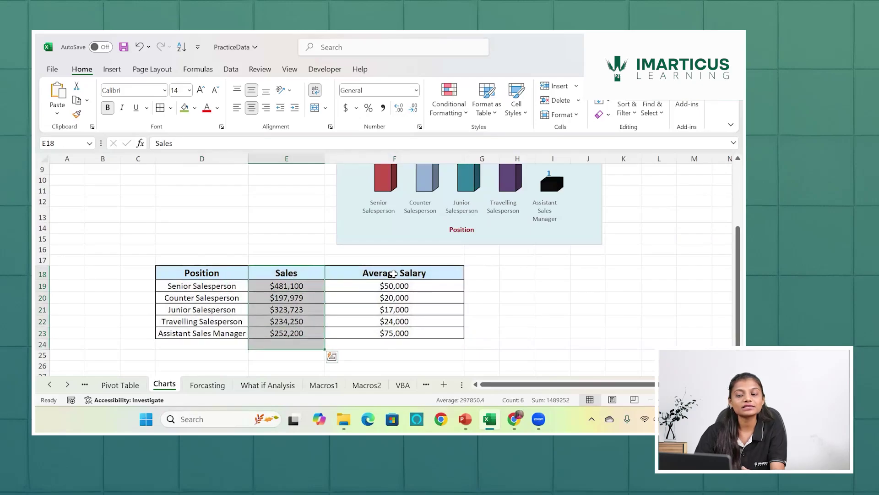
drag(393, 274, 393, 333)
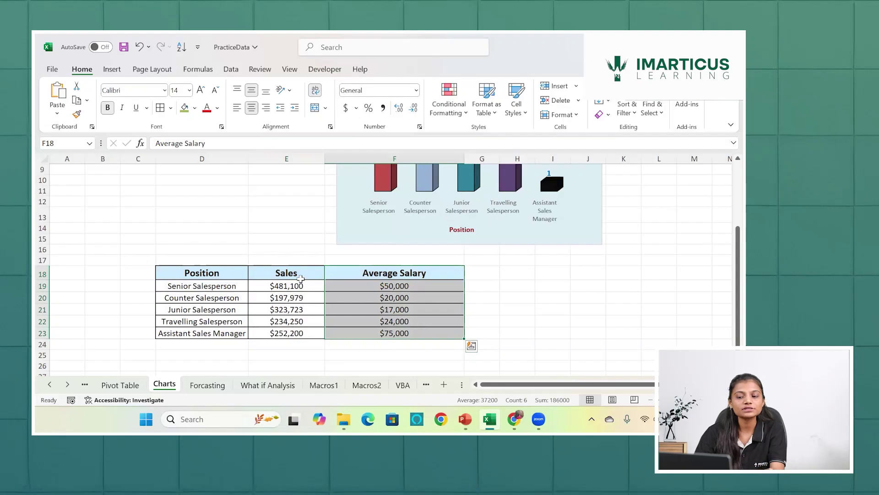
- Try a 2-D stacked line chart of the whole Position, Sales and Average Salary table, then delete it
drag(216, 274, 386, 334)
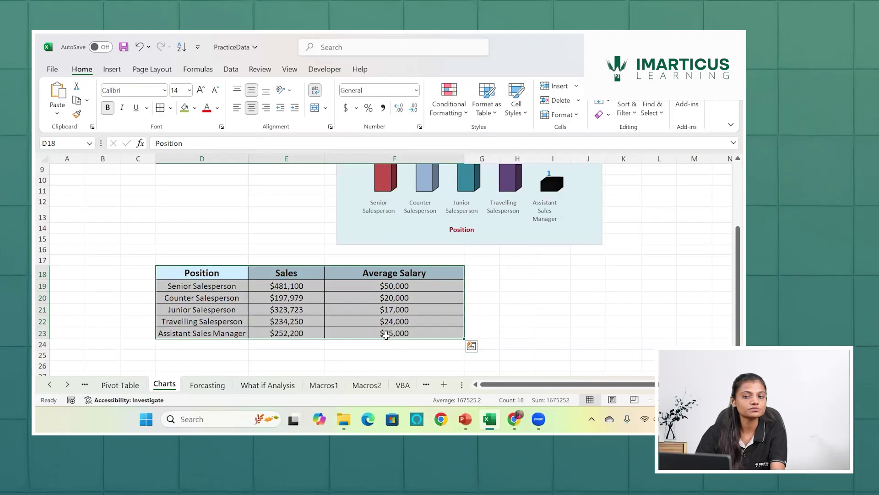
click(115, 75)
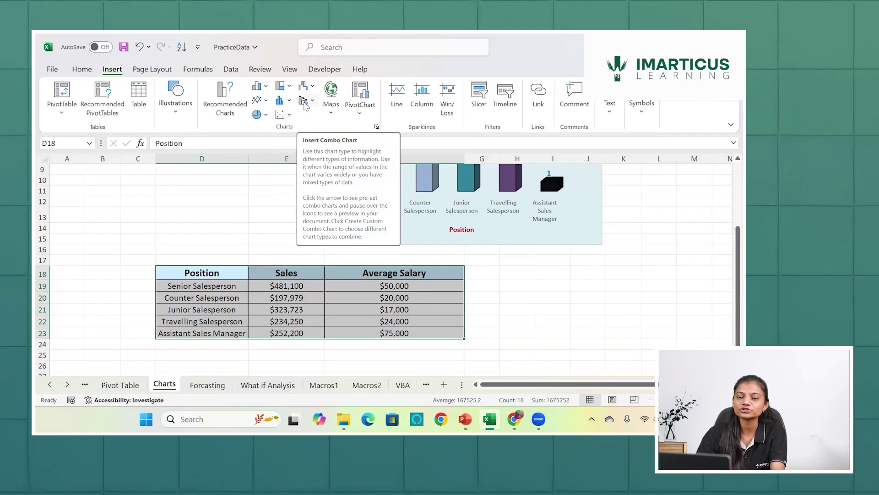
click(263, 100)
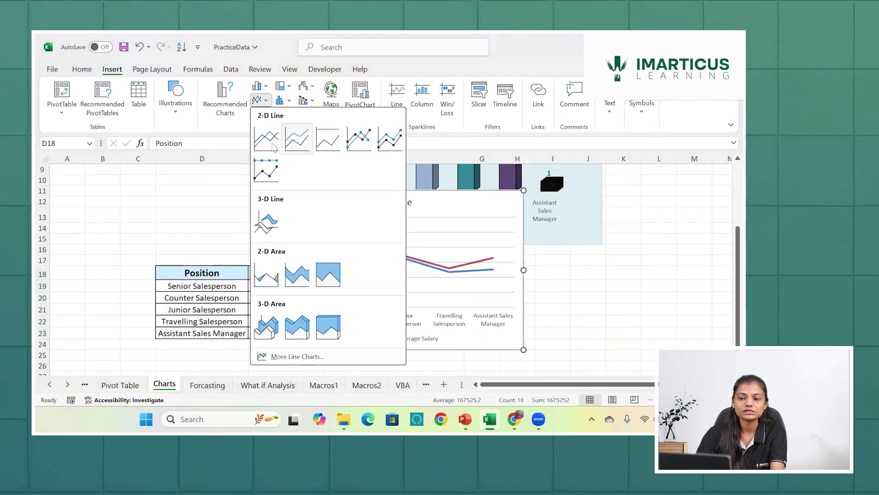
click(273, 146)
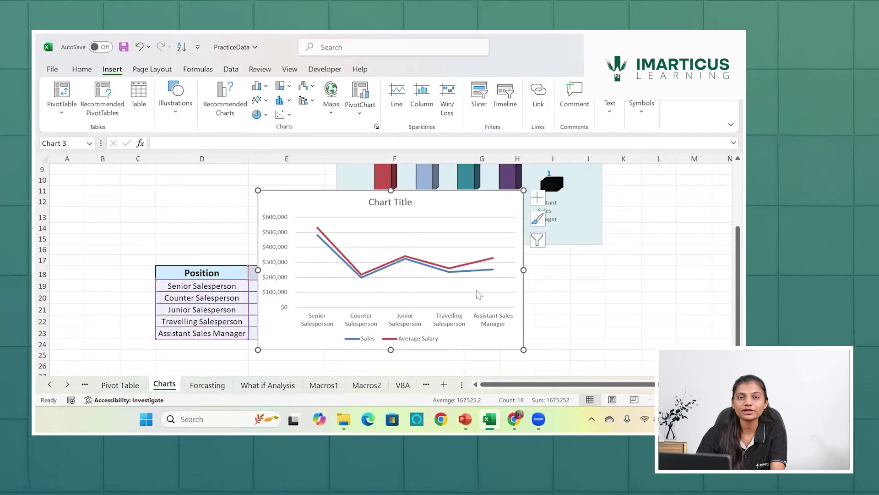
click(362, 209)
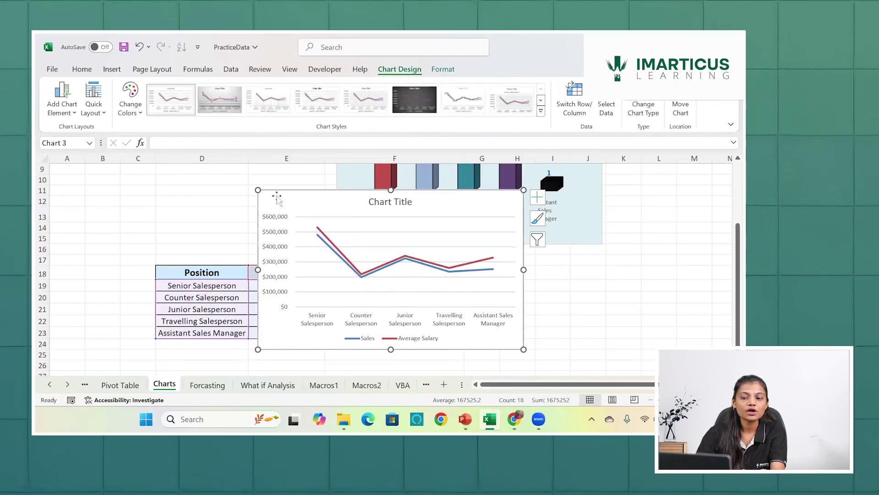
key(Delete)
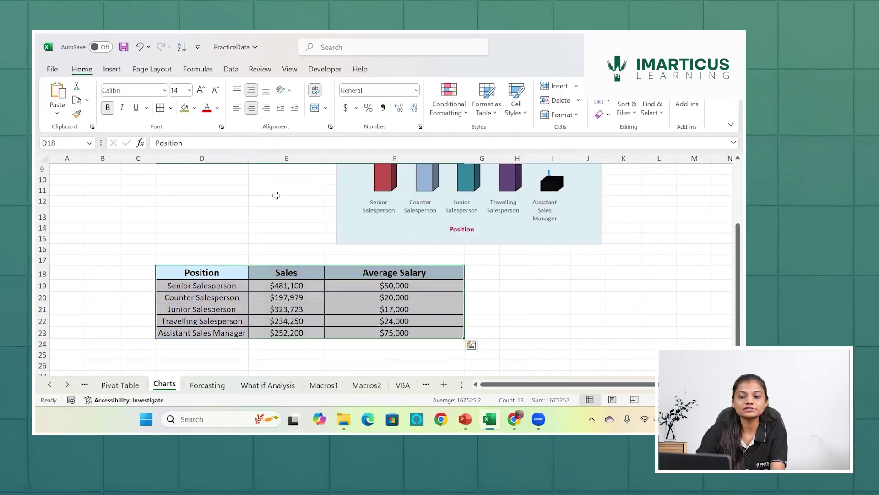
- Look through the pie, hierarchy and line chart types for the selected sales and salary table
click(113, 73)
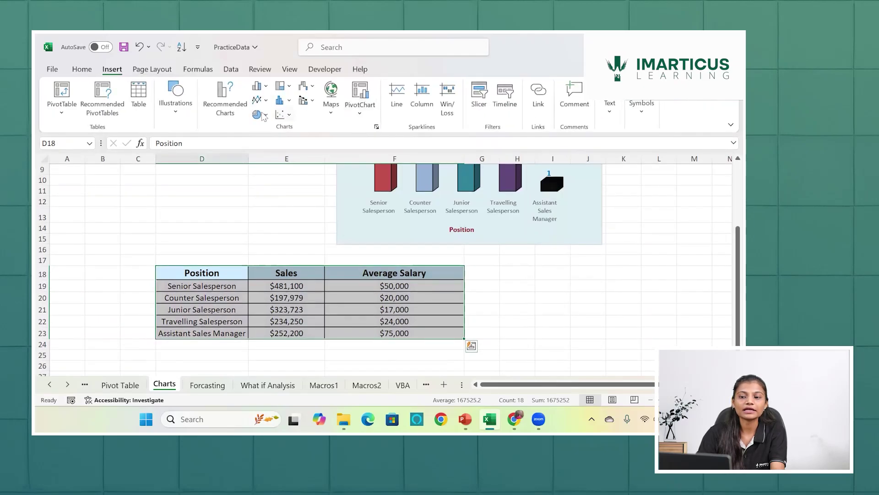
click(262, 115)
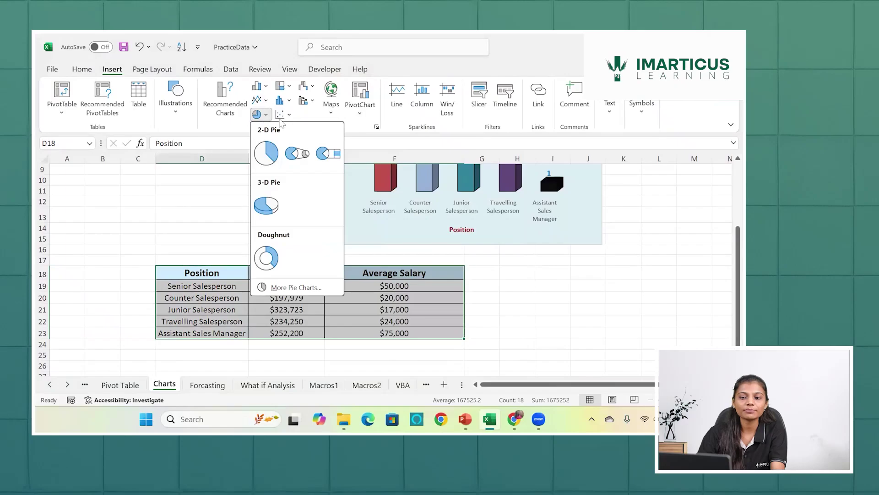
click(280, 86)
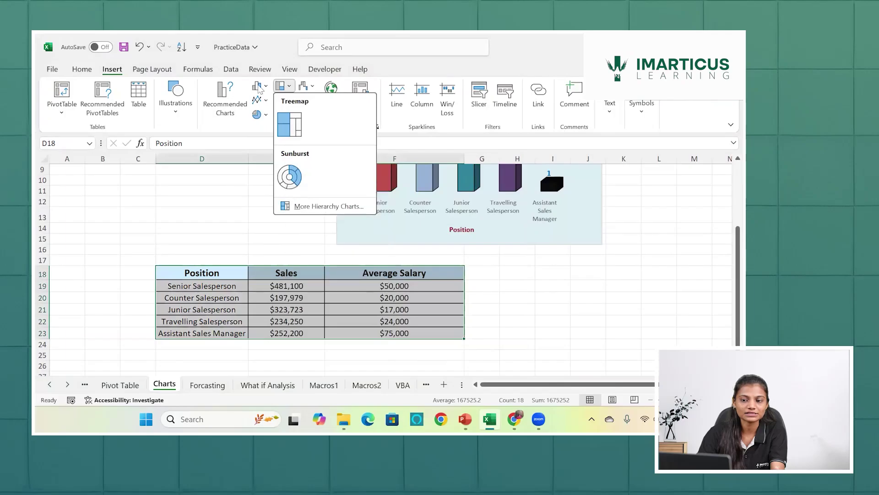
click(257, 101)
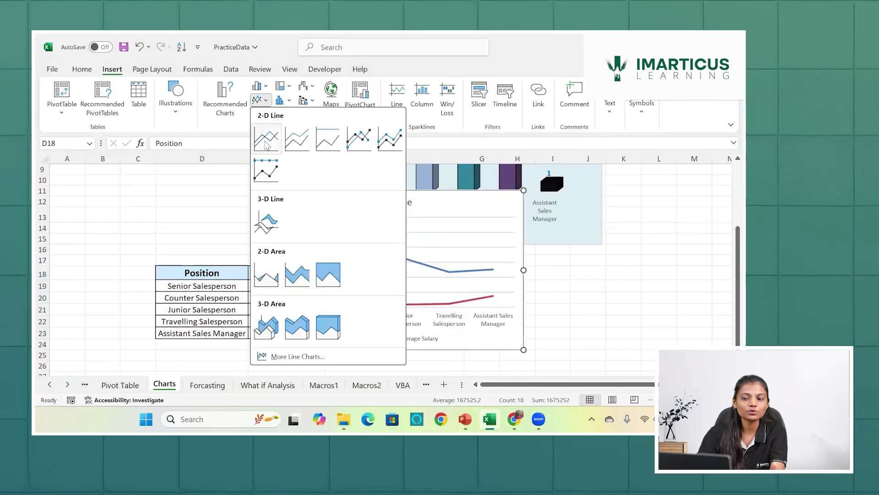
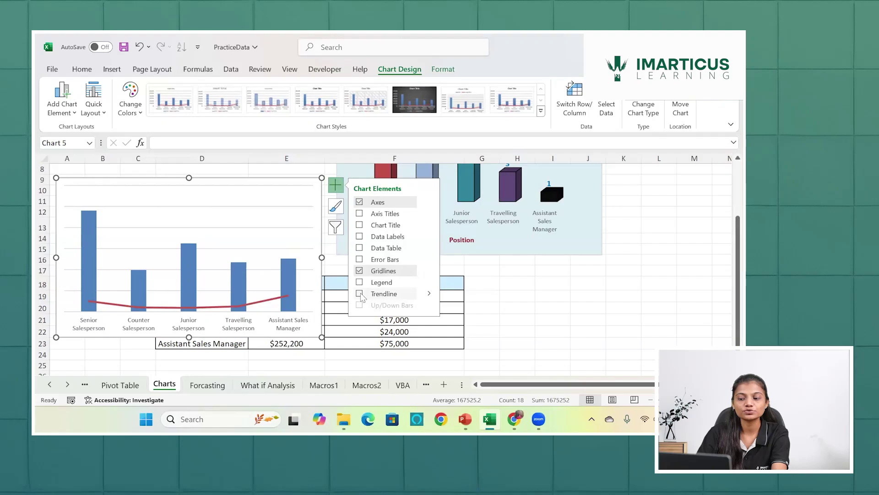
- Check the trendline options for the combined column and line chart without adding one
click(427, 295)
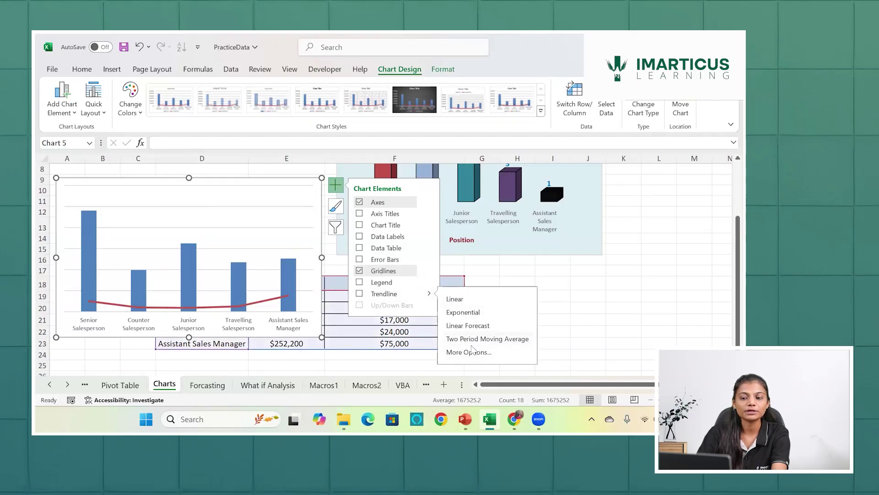
click(588, 286)
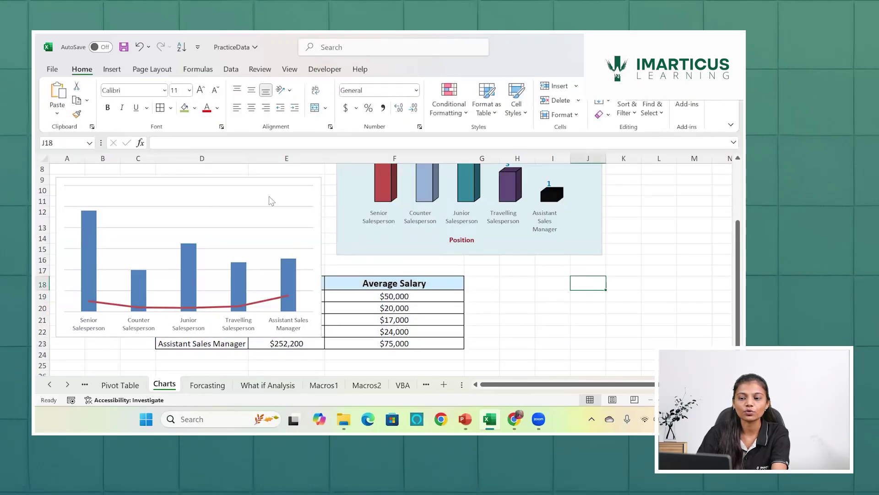
- Browse the styles for the combined sales and salary chart and apply Colorful Palette 2 to it
click(282, 195)
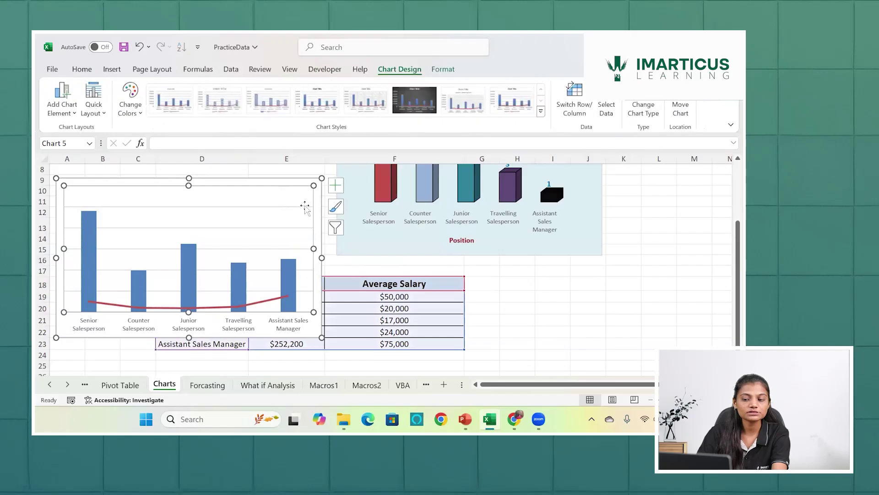
click(336, 188)
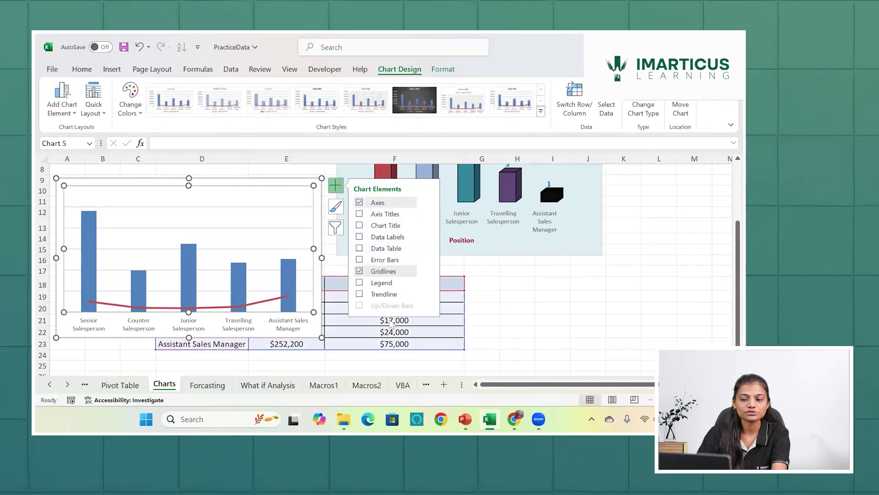
click(336, 207)
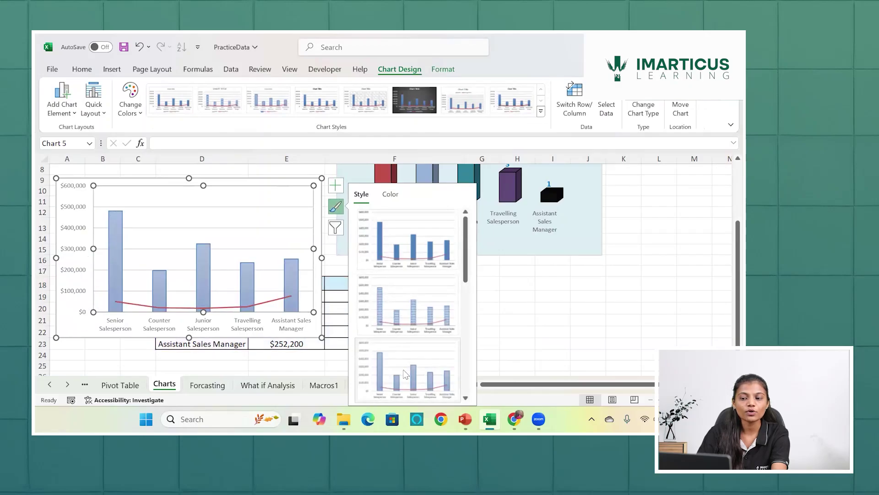
scroll(406, 373, down, 5)
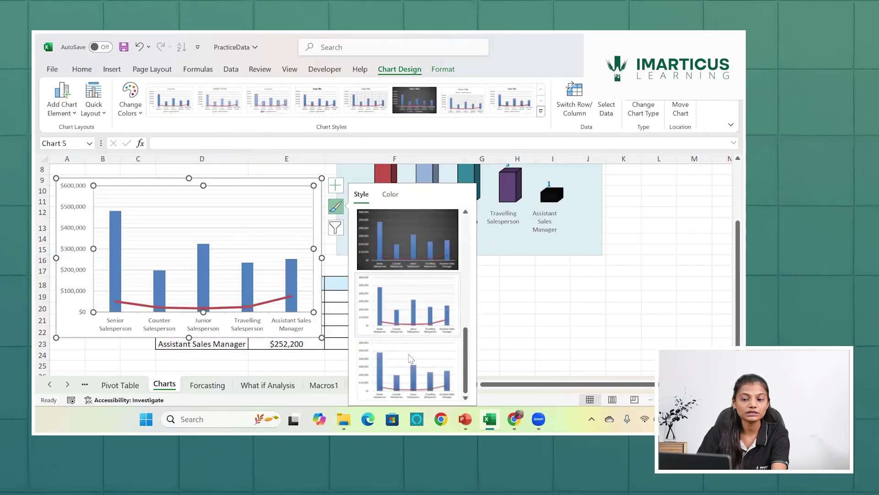
click(391, 195)
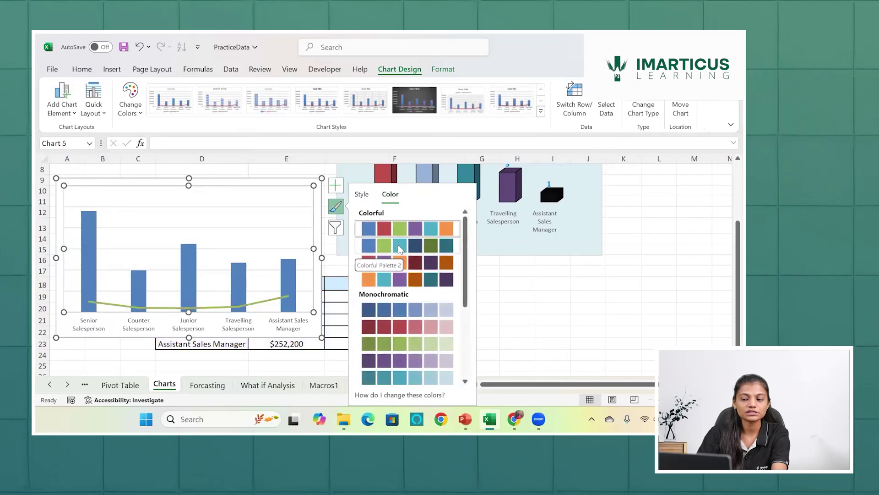
click(400, 249)
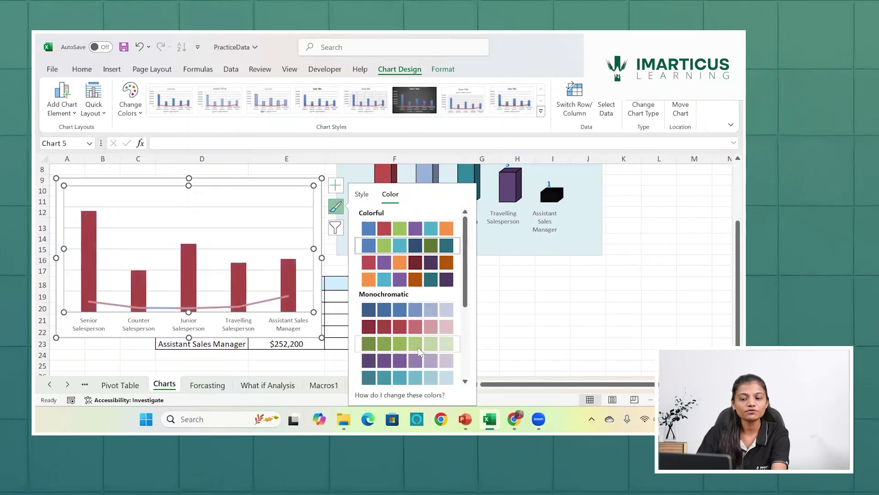
scroll(419, 360, down, 3)
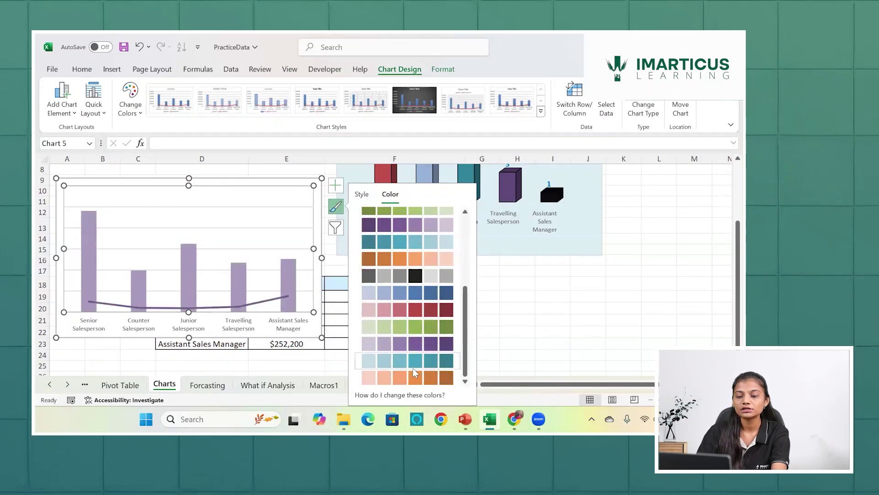
- Try a purple fill on only the Junior Salesperson column of the combined chart, then undo it
click(194, 287)
click(193, 287)
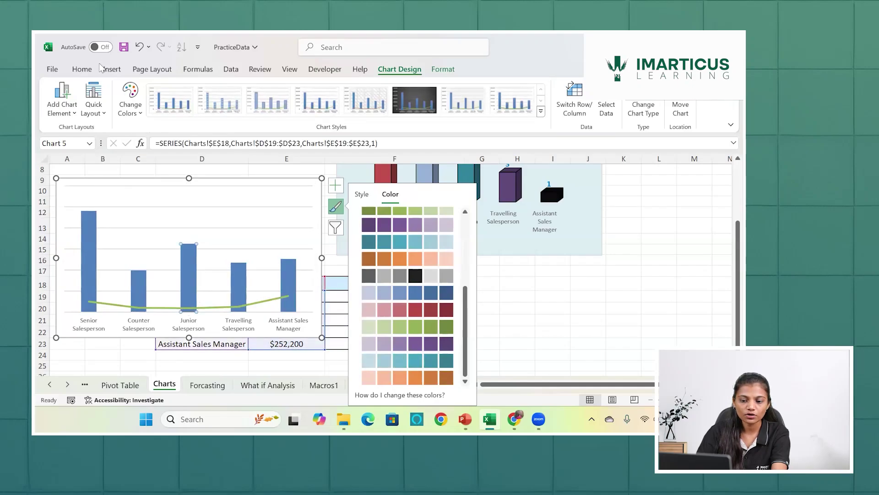
click(83, 70)
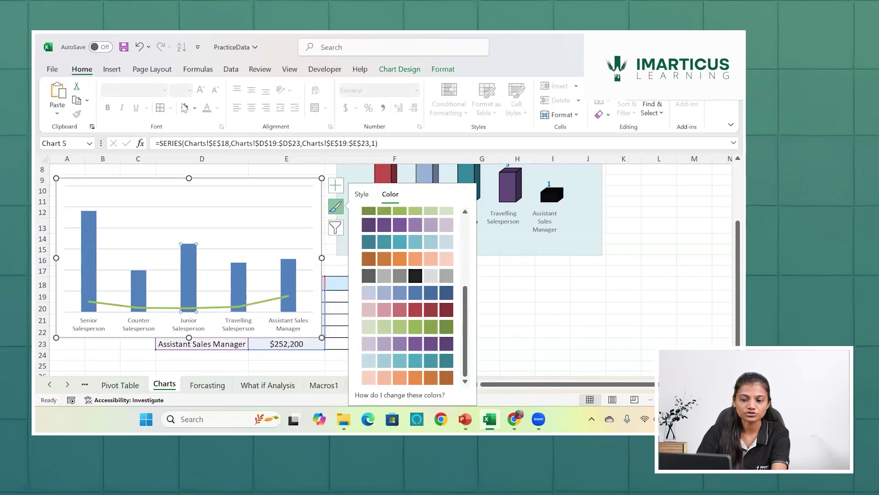
click(196, 109)
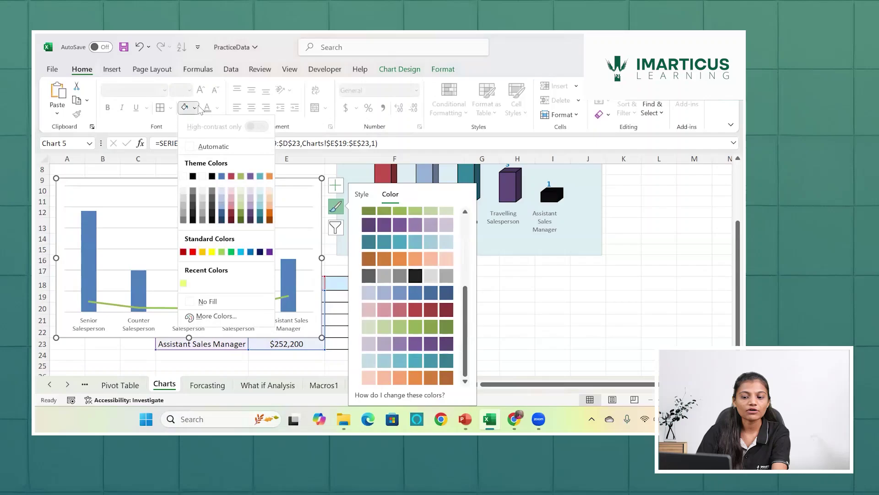
click(250, 176)
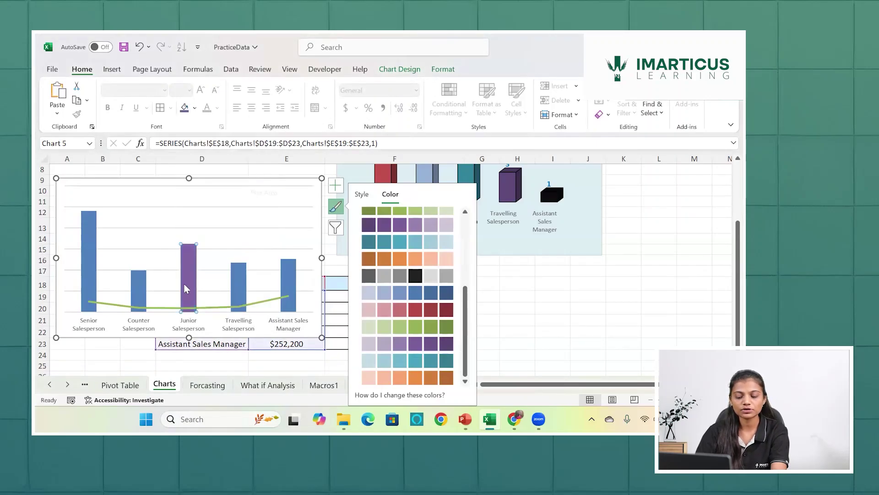
mouse_move(185, 279)
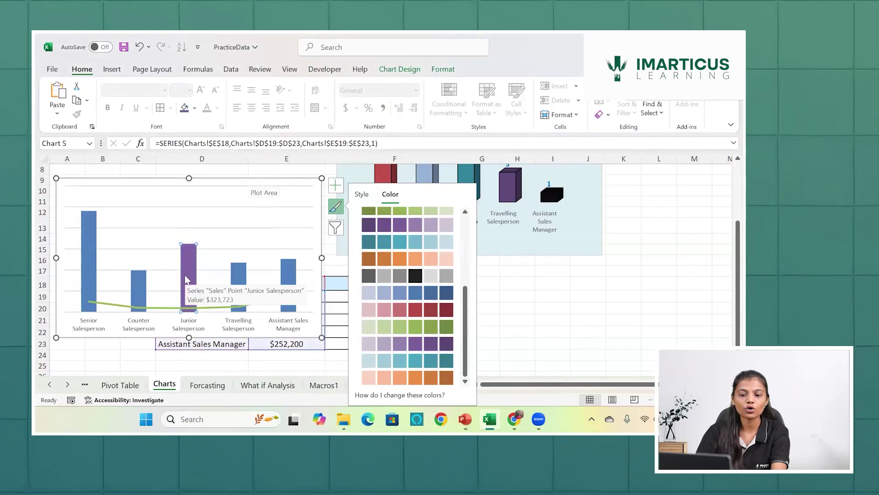
key(ctrl+z)
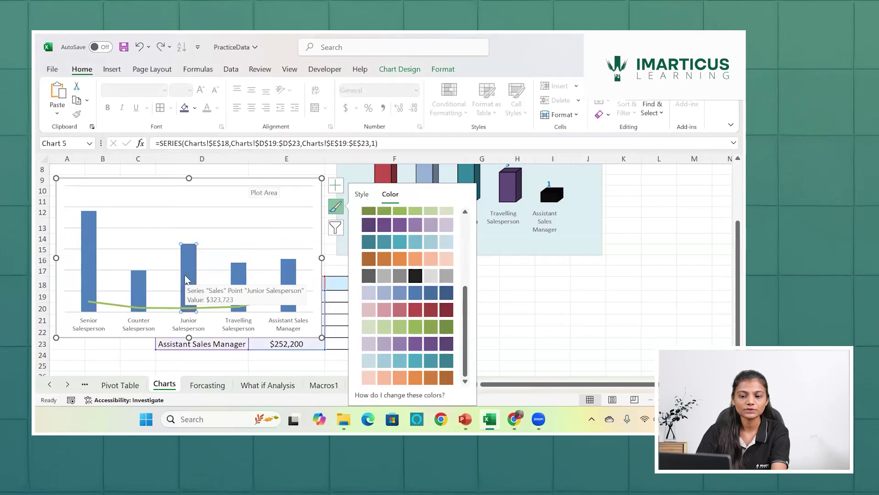
- Fill all the Sales columns in the combined chart with the darkest purple theme shade
click(93, 263)
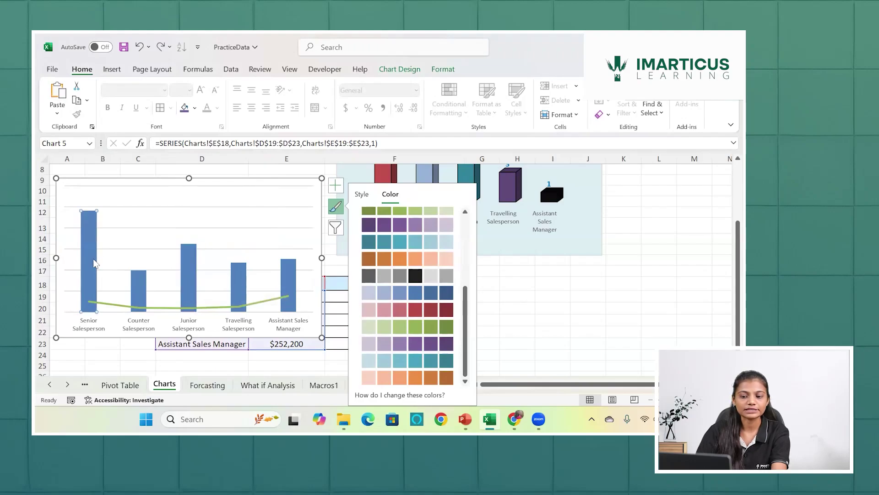
click(81, 253)
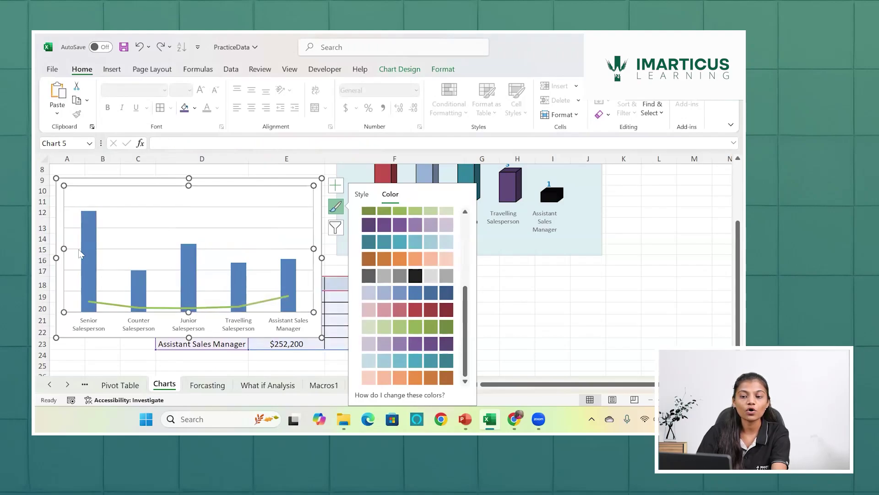
click(87, 251)
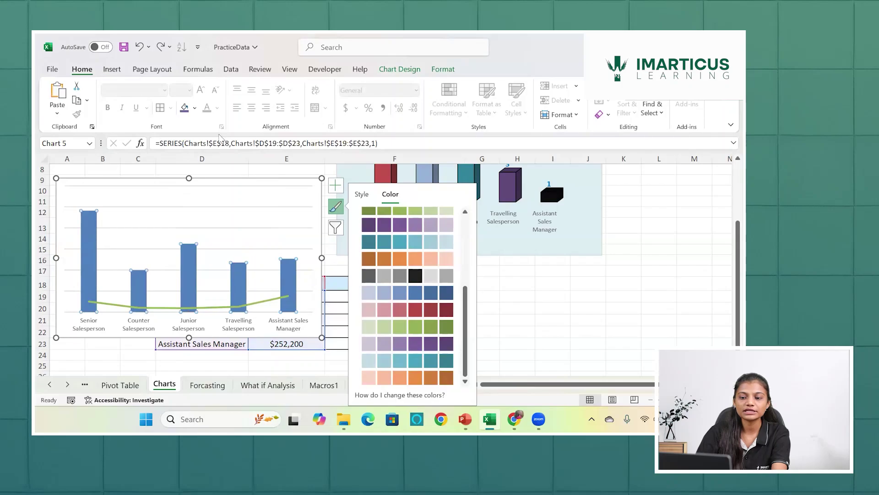
click(195, 109)
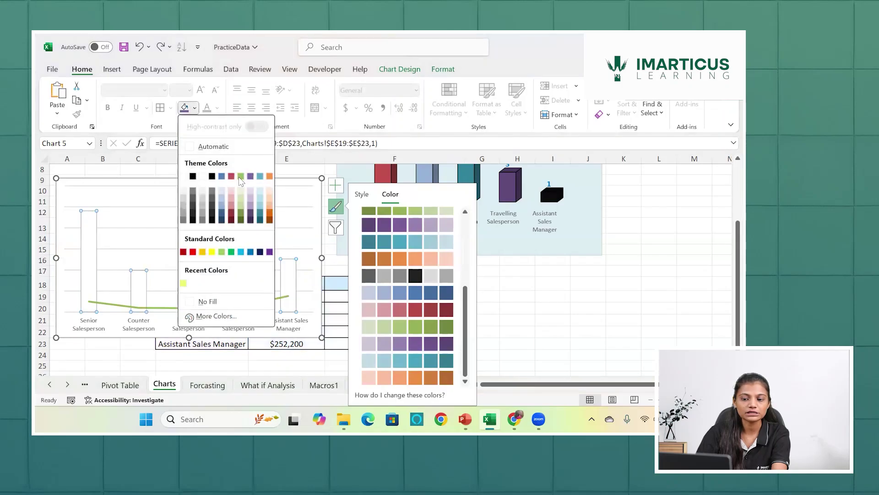
click(251, 220)
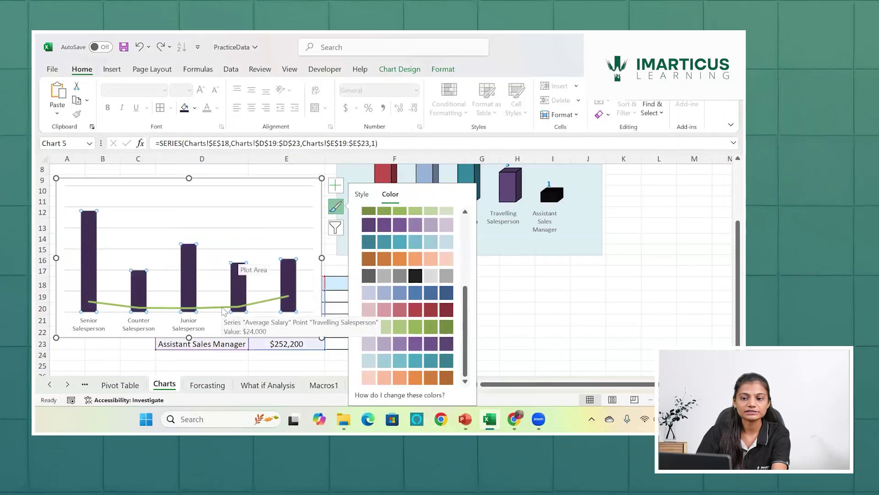
- Try to recolour the Average Salary line with different fill colours, including a black shape fill
click(224, 308)
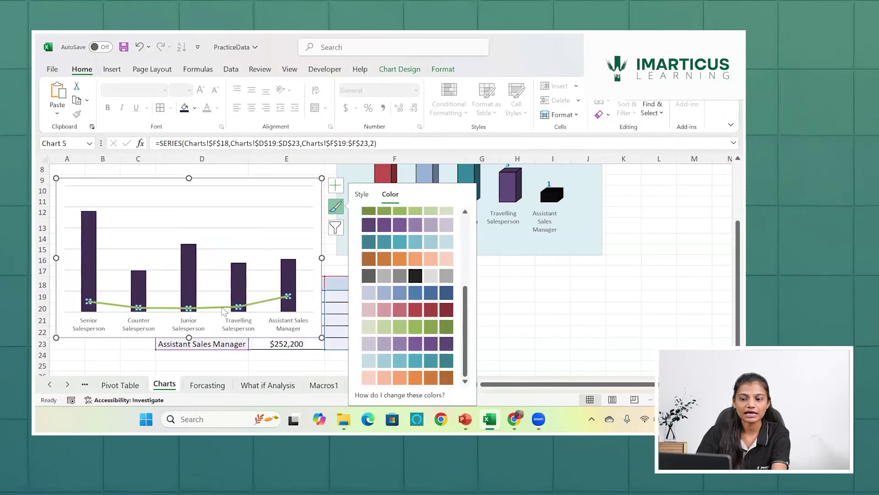
click(194, 108)
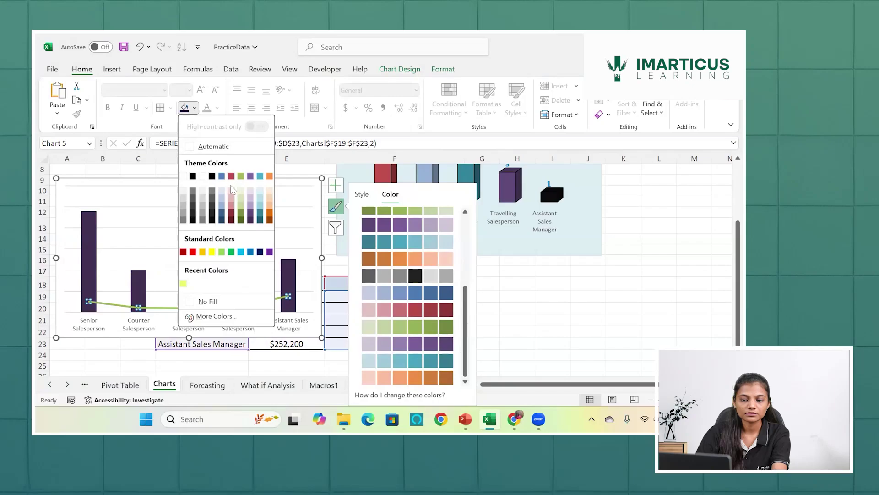
click(213, 178)
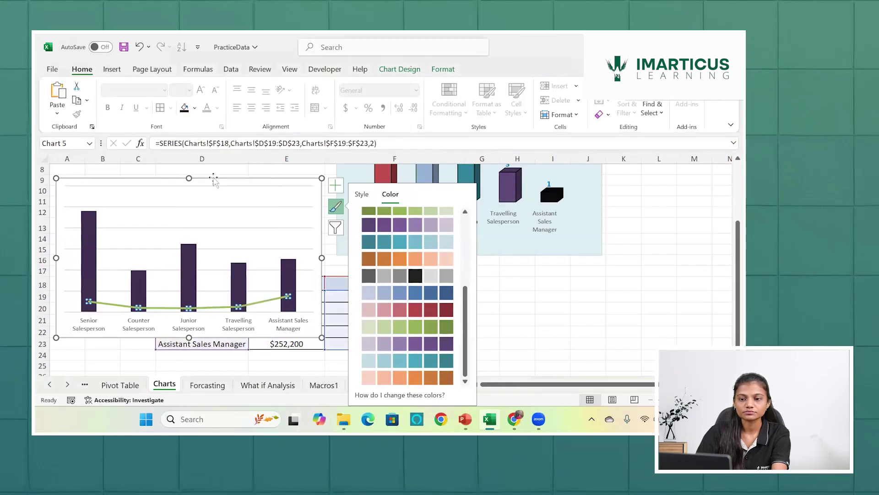
click(172, 308)
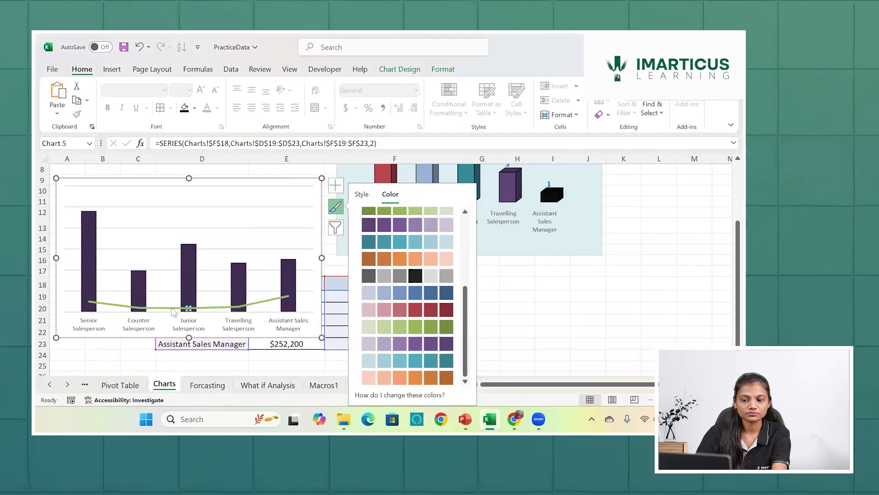
click(195, 108)
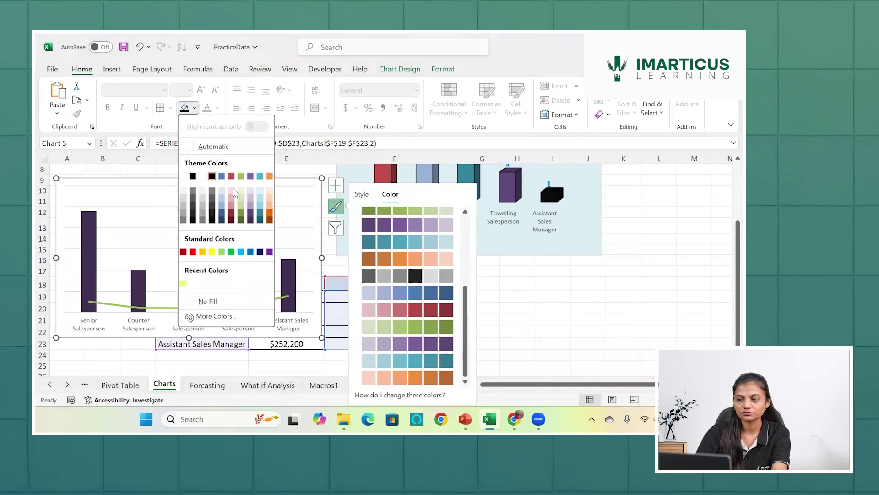
click(256, 219)
click(196, 108)
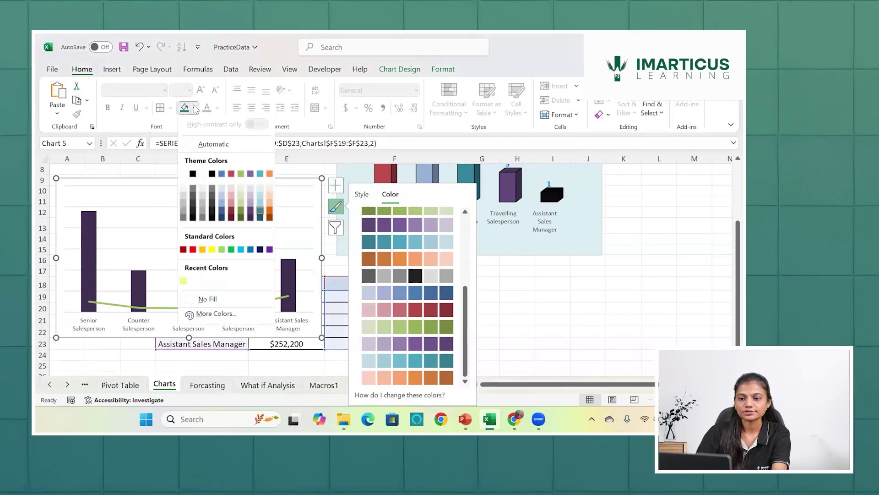
click(213, 222)
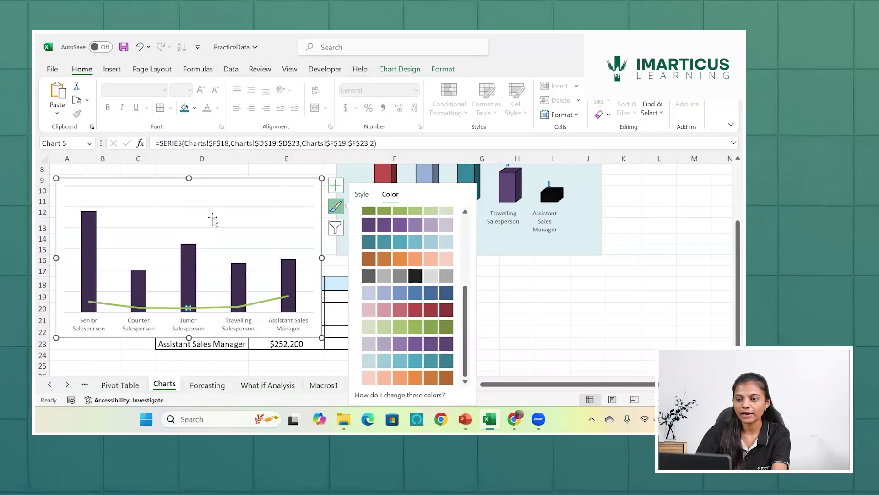
click(443, 70)
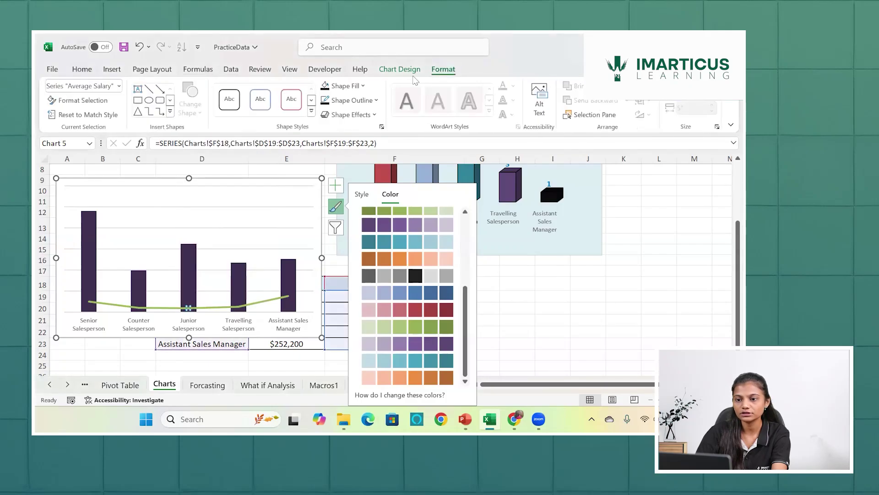
click(363, 86)
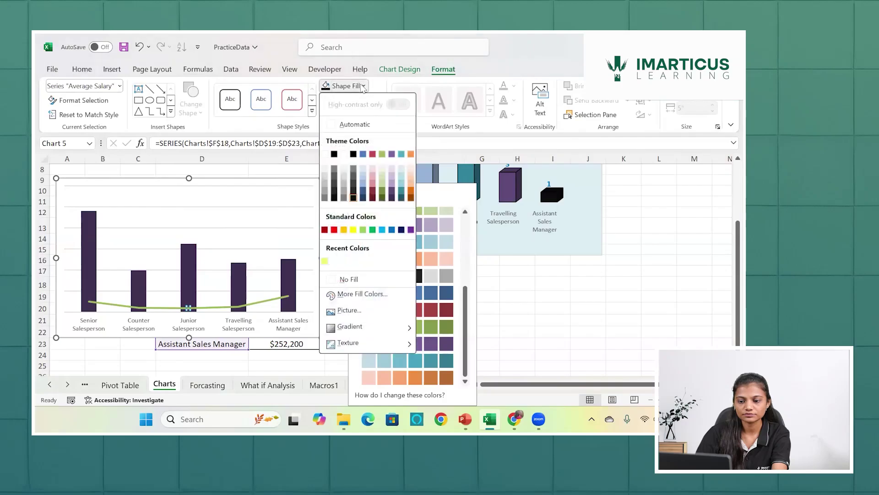
click(354, 154)
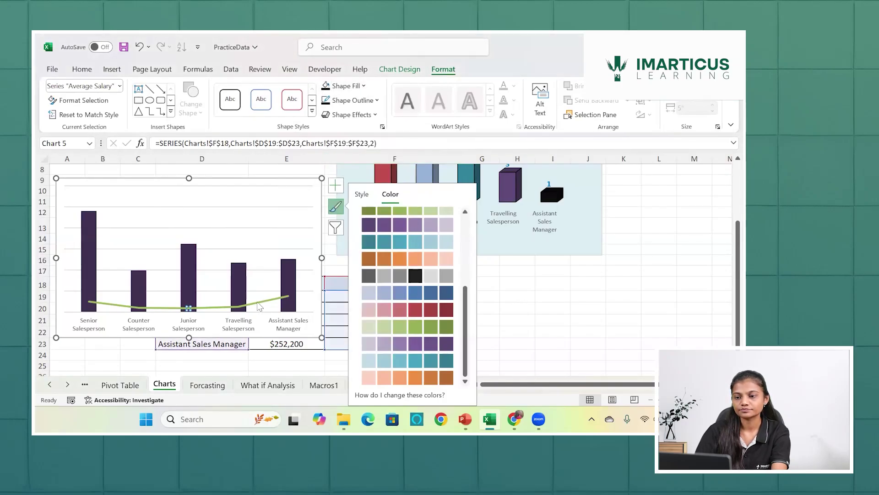
- Set the outline of the whole Average Salary line to standard yellow
click(261, 301)
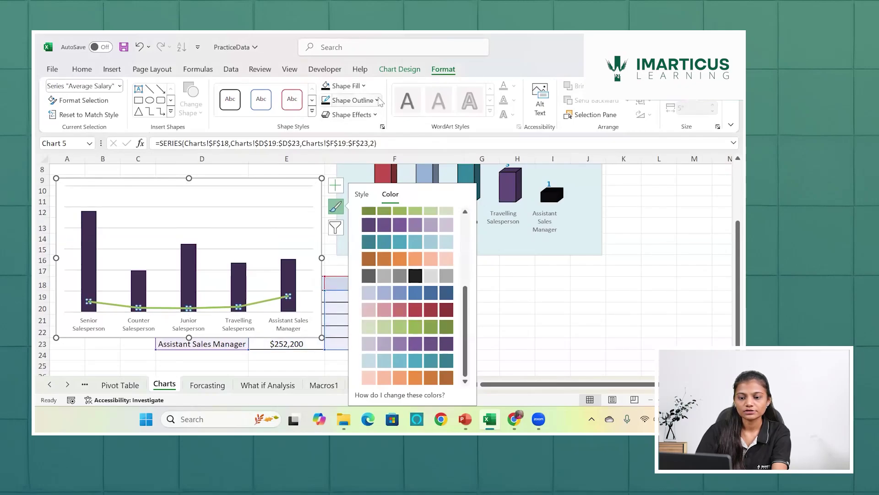
click(377, 100)
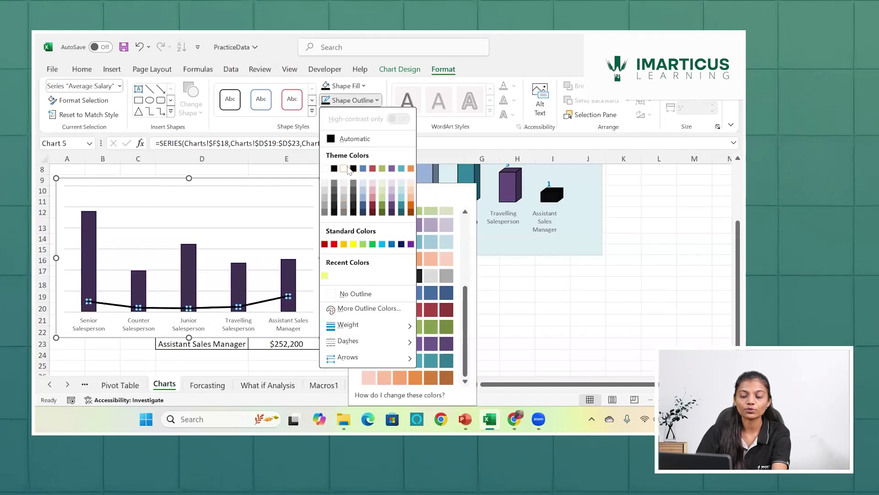
click(353, 244)
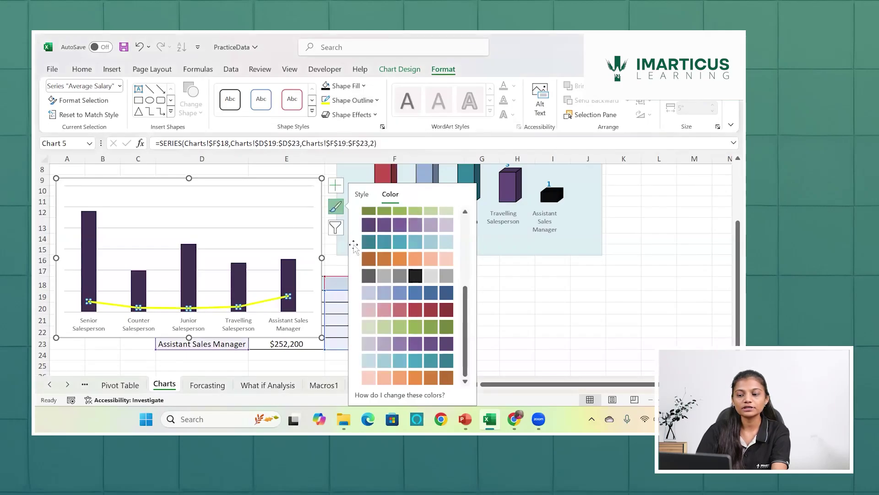
- Remove the gridlines from the combined sales and salary chart and return to the worksheet
click(285, 227)
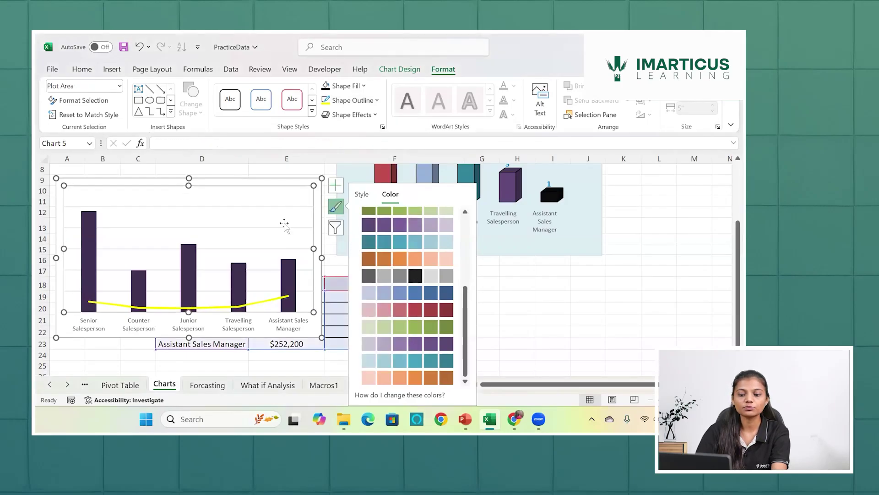
click(335, 185)
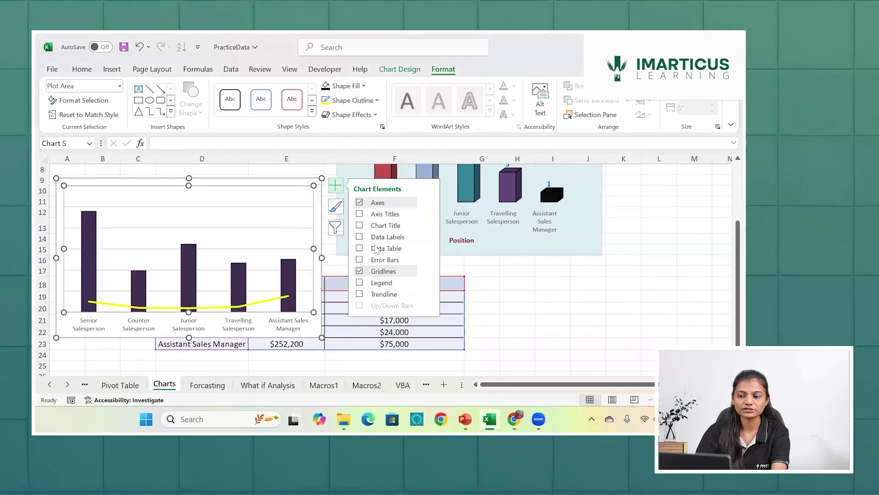
click(363, 273)
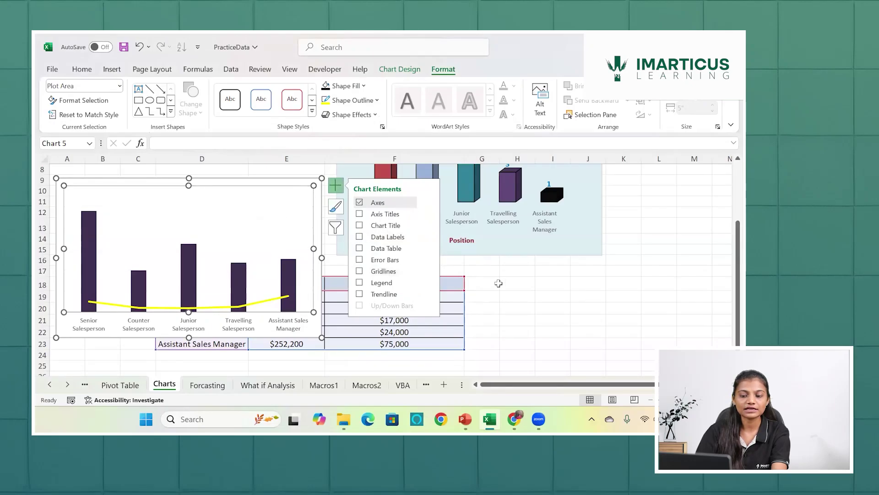
click(499, 283)
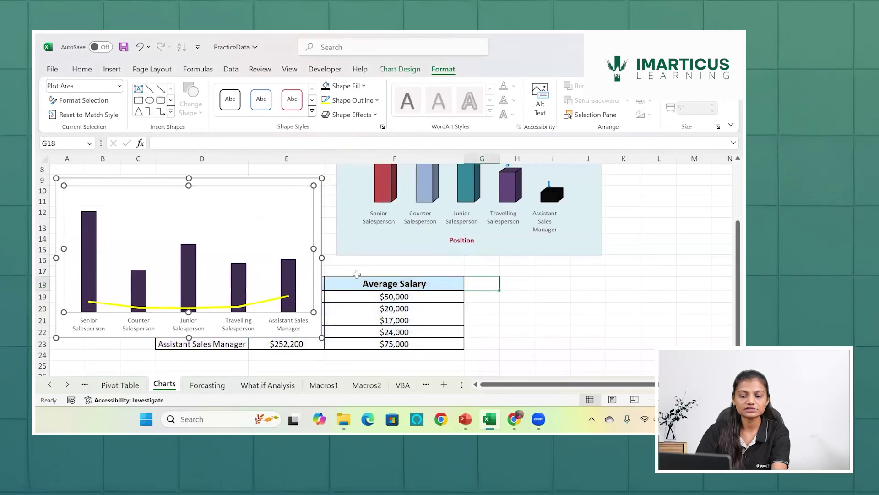
- Format the combined chart's category axis labels as bold, standard dark blue and size 10
click(186, 325)
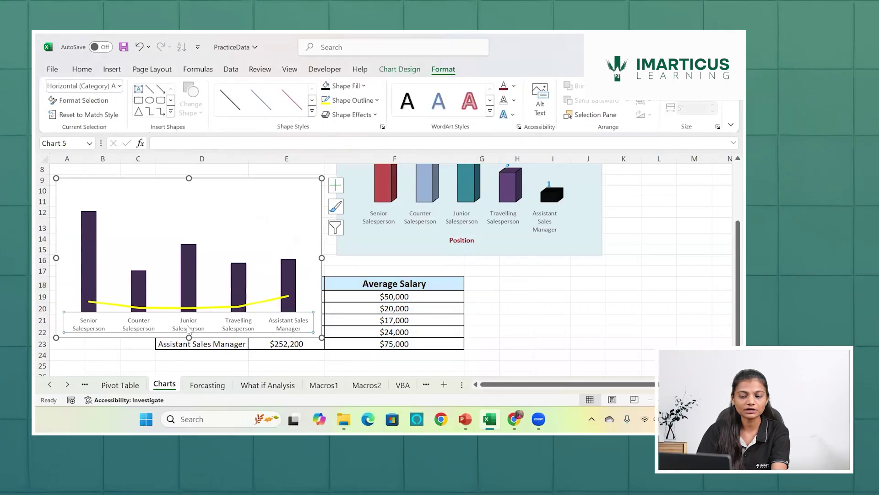
key(ctrl+b)
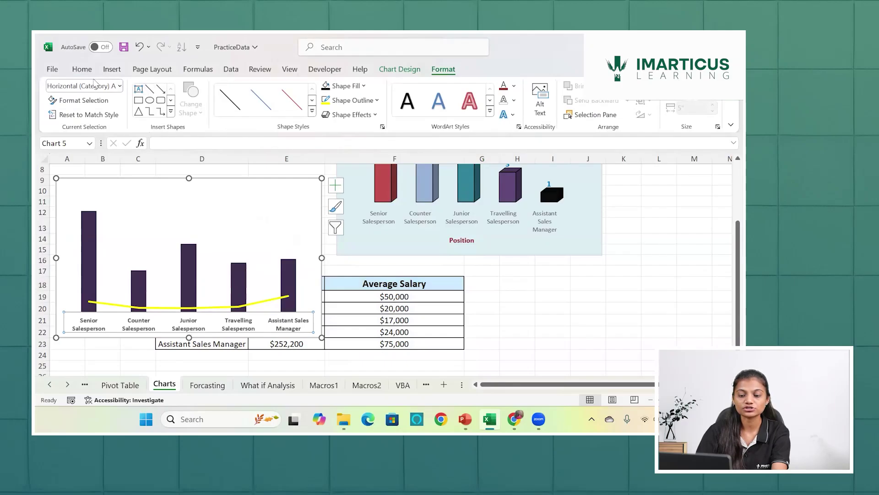
click(81, 71)
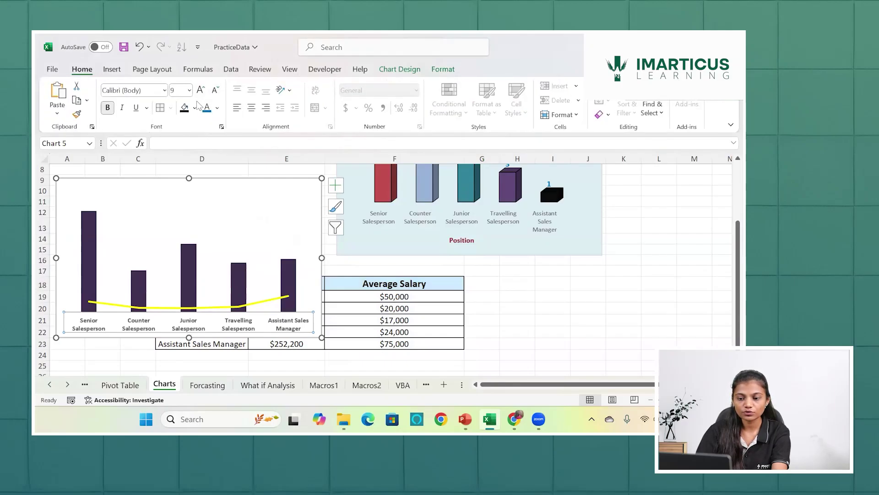
click(218, 108)
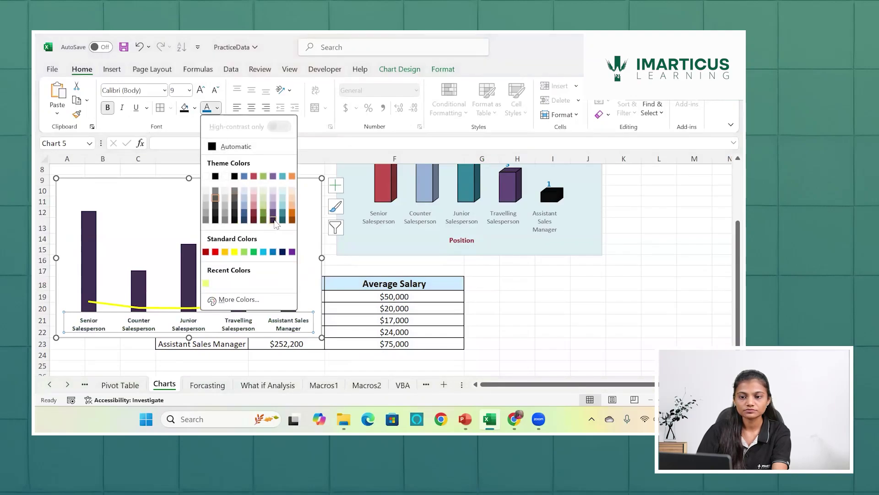
click(283, 251)
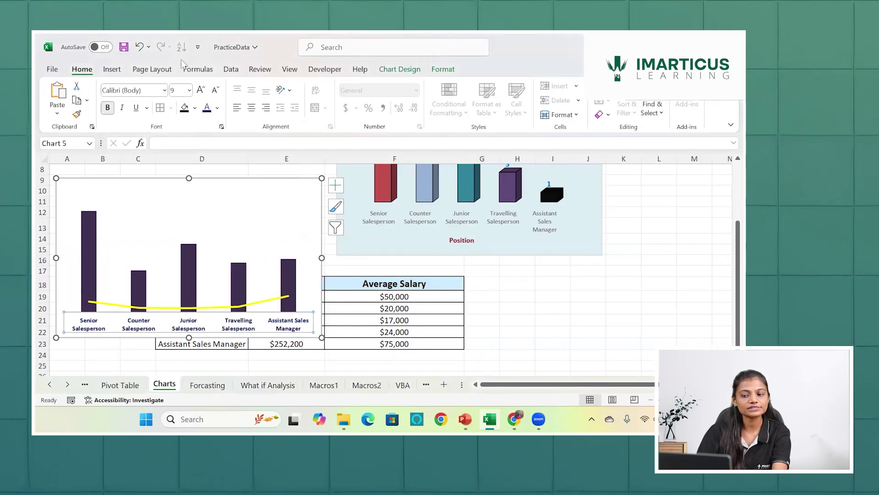
click(202, 90)
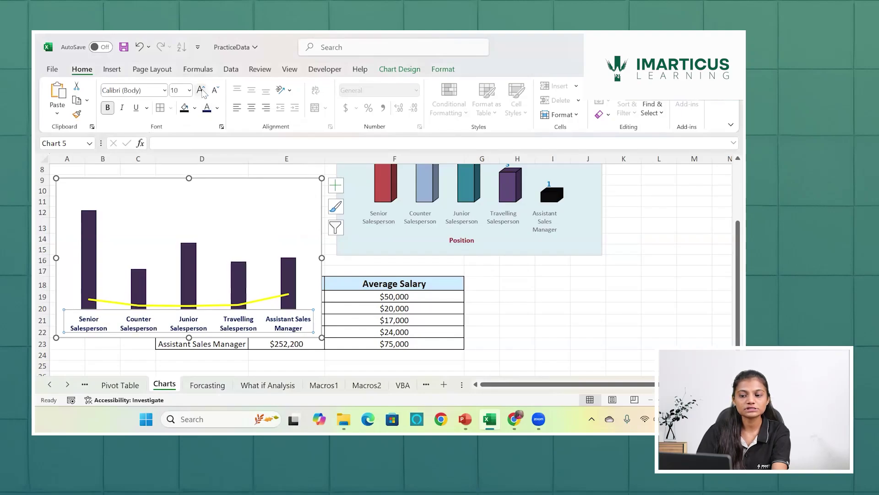
click(504, 287)
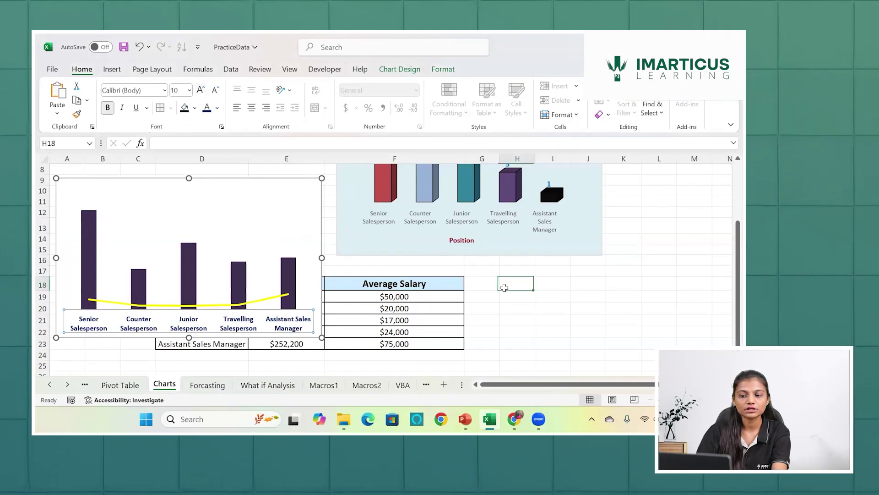
- Move the combined chart off the Position and Sales columns to the area around columns G to M, beside the table
click(257, 196)
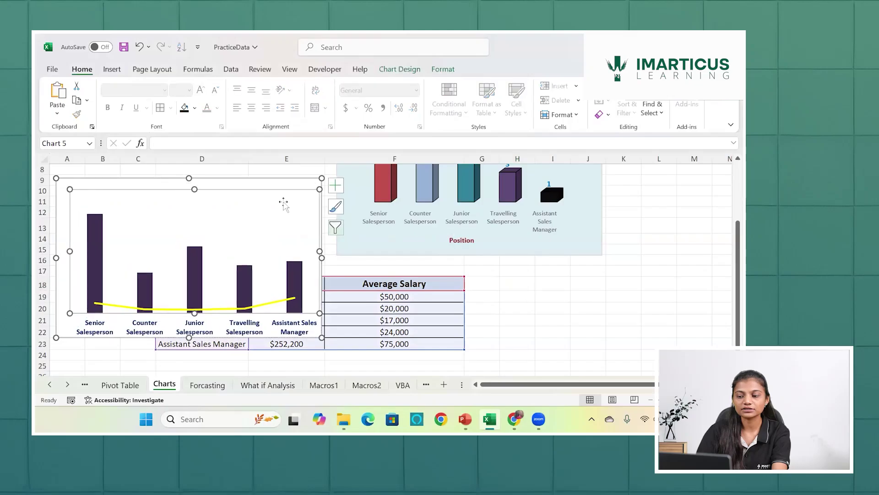
drag(271, 185, 666, 219)
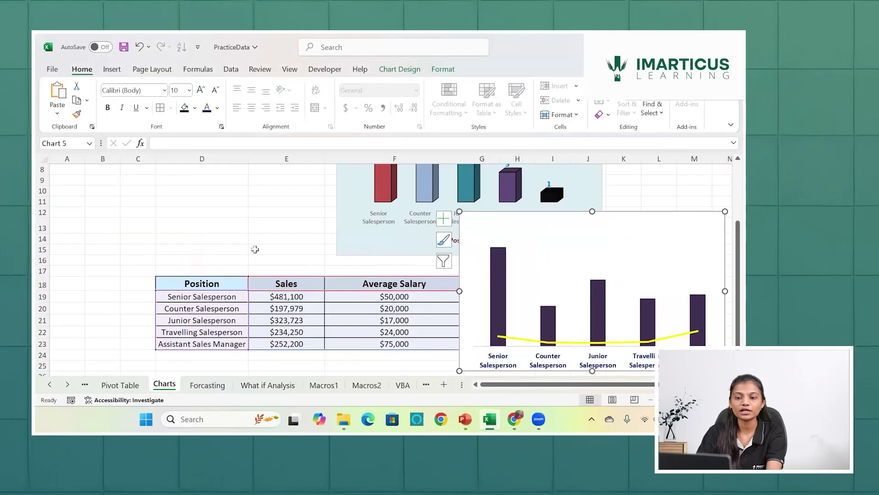
scroll(255, 249, right, 3)
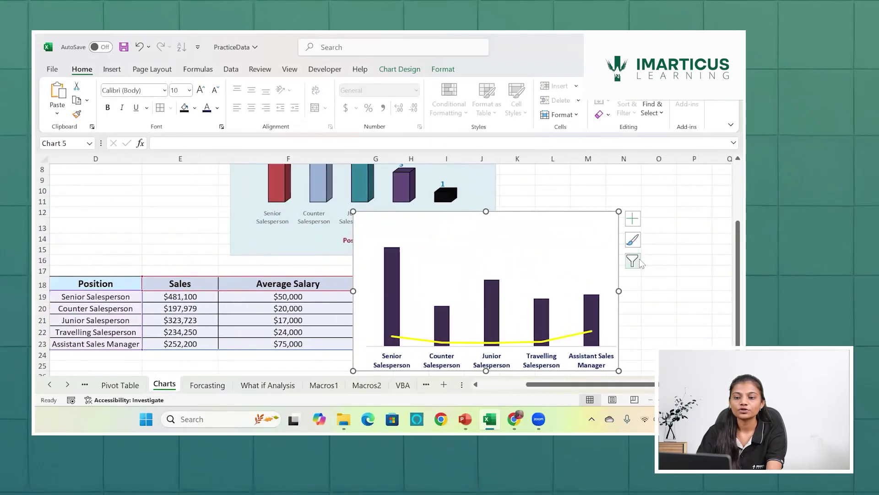
- Filter the combined chart to the Average Salary series alone and then to the Sales series alone
click(633, 261)
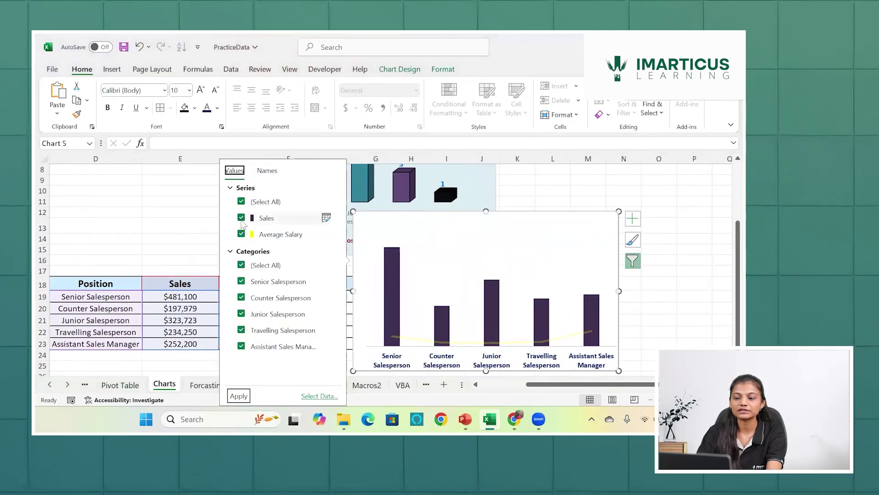
click(241, 221)
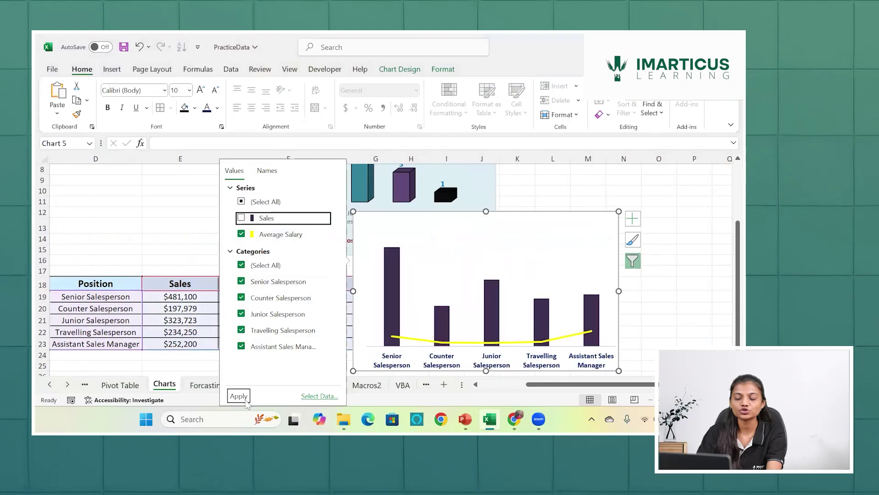
click(239, 396)
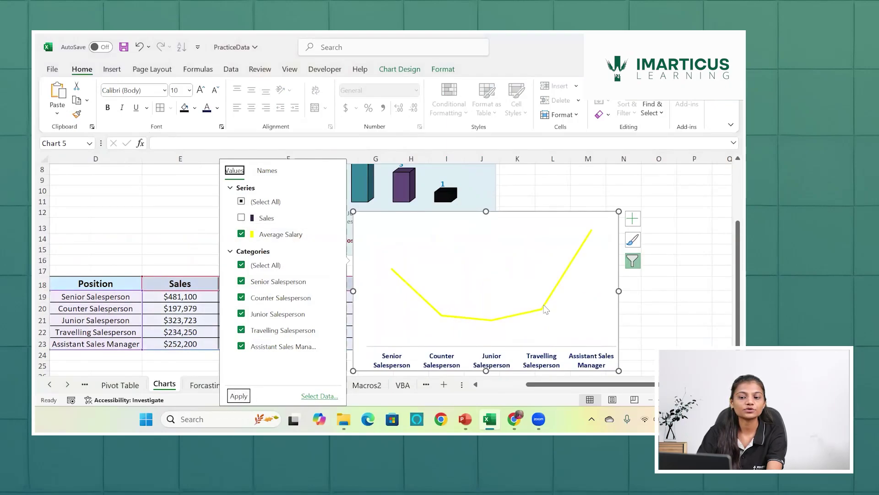
click(241, 218)
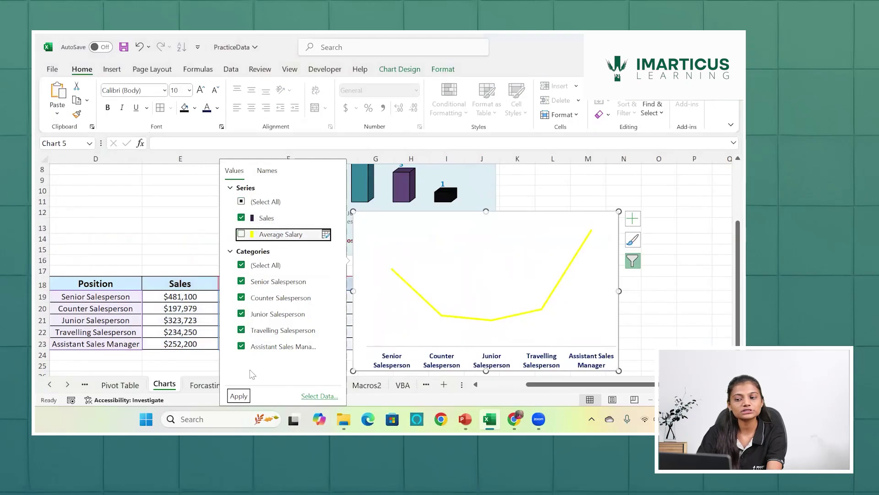
click(243, 398)
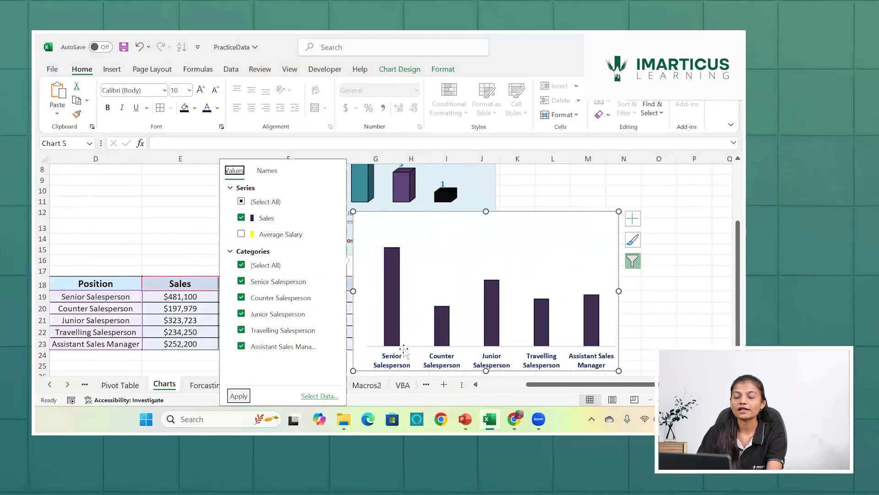
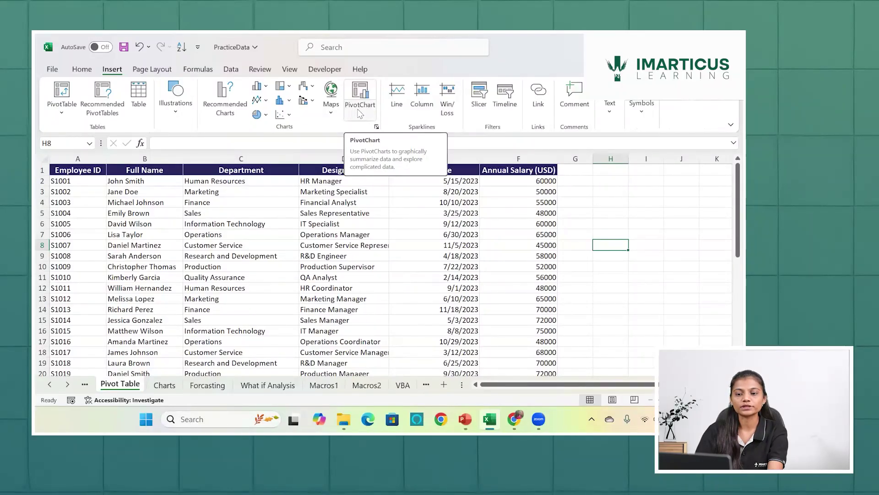
- Review the employee data and preview line, histogram and column chart types for the Department and Annual Salary (USD) columns
scroll(292, 222, down, 7)
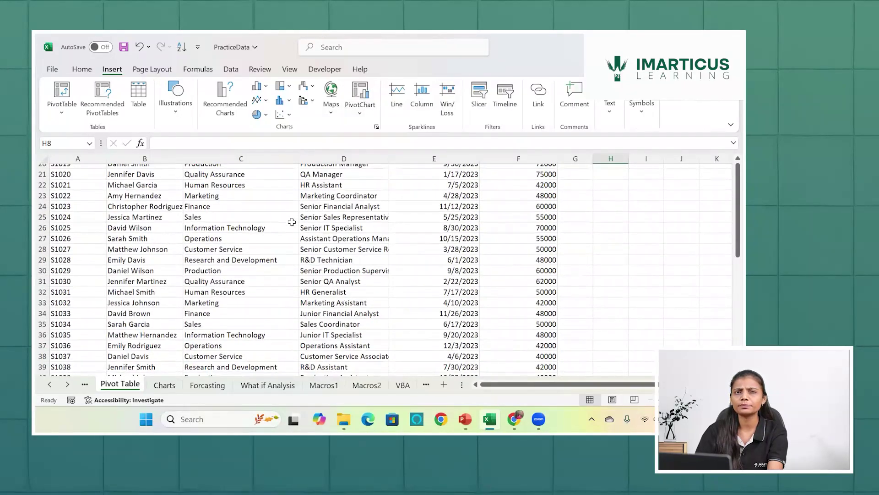
scroll(243, 202, up, 8)
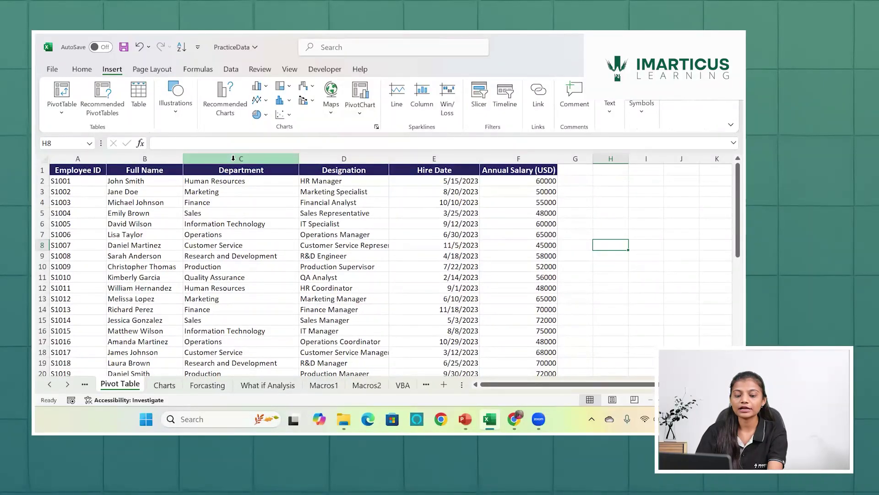
click(233, 158)
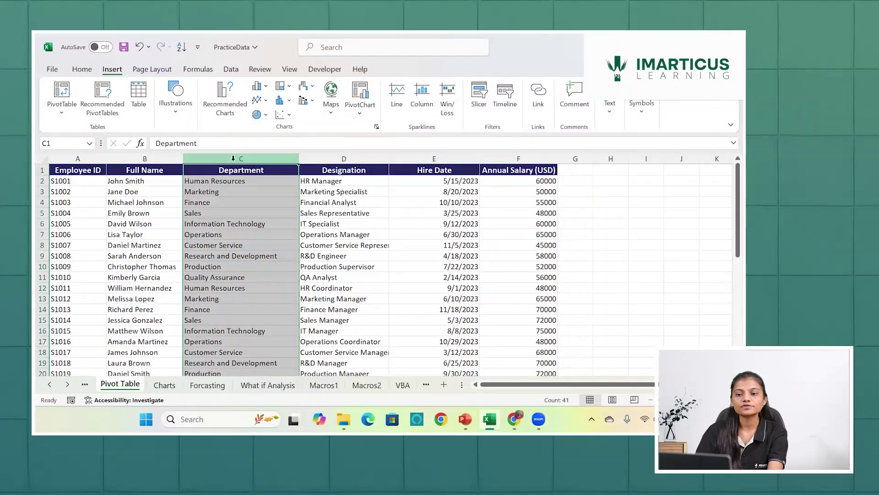
ctrl+click(525, 159)
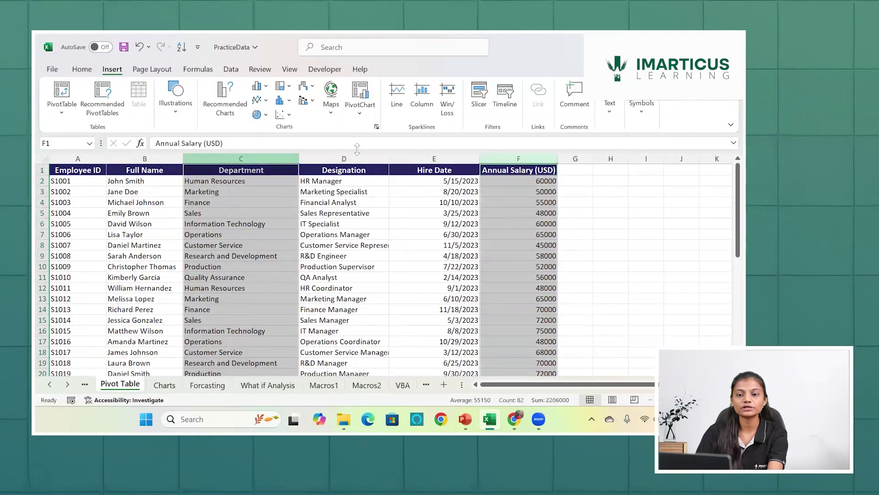
click(258, 101)
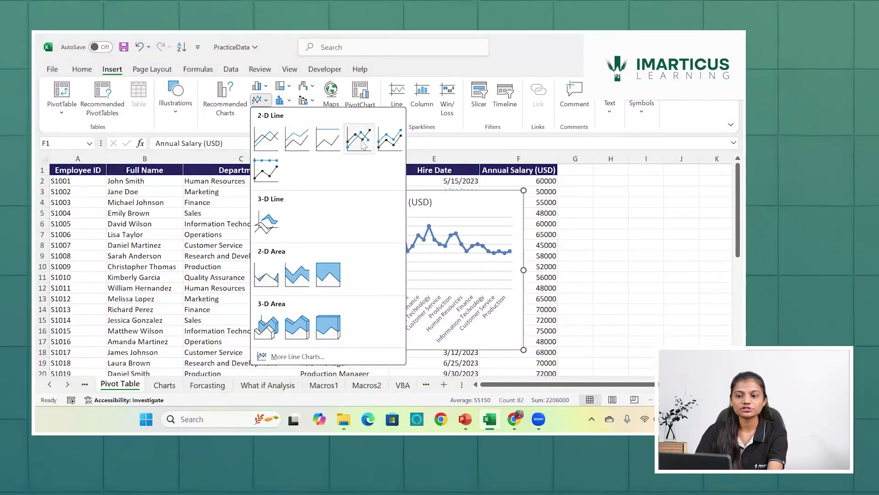
click(283, 100)
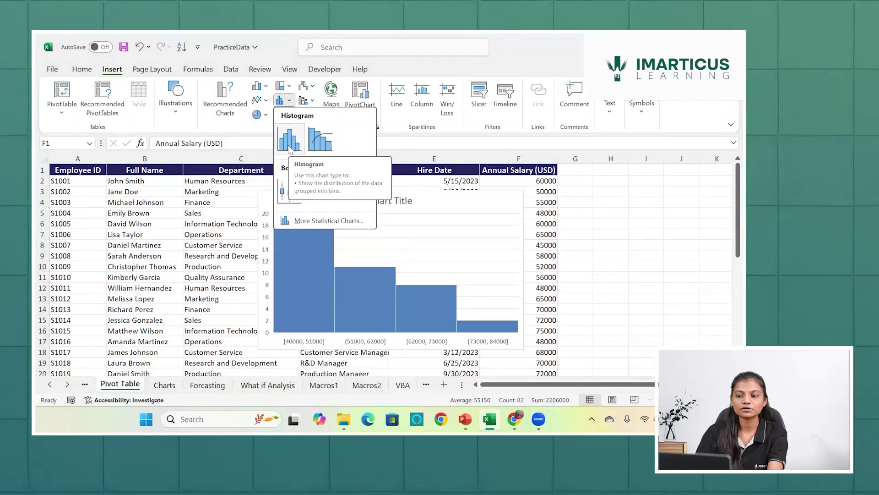
click(260, 88)
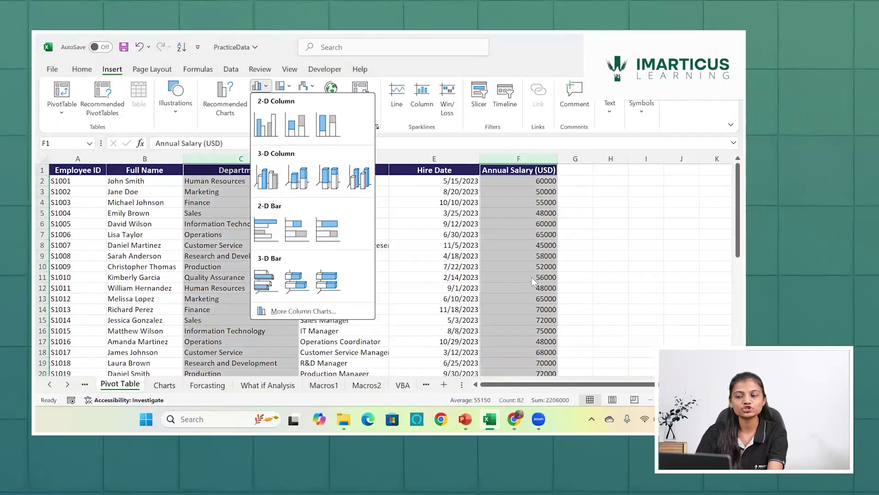
key(Escape)
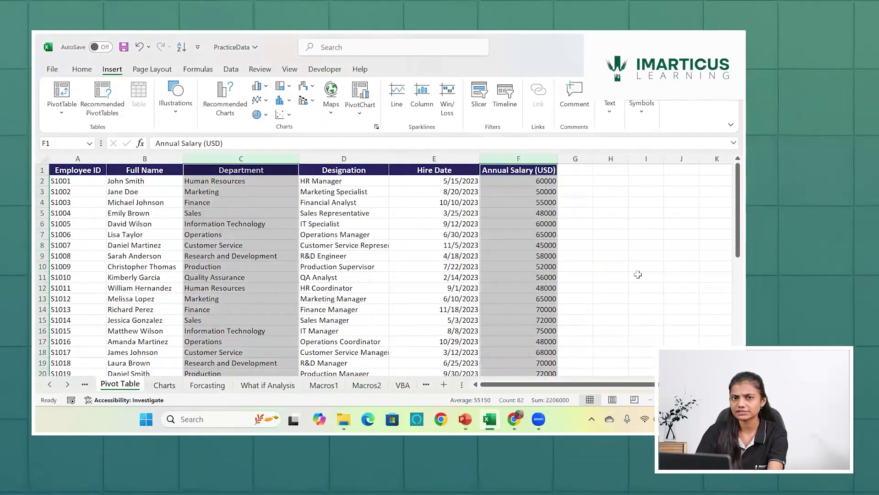
click(619, 243)
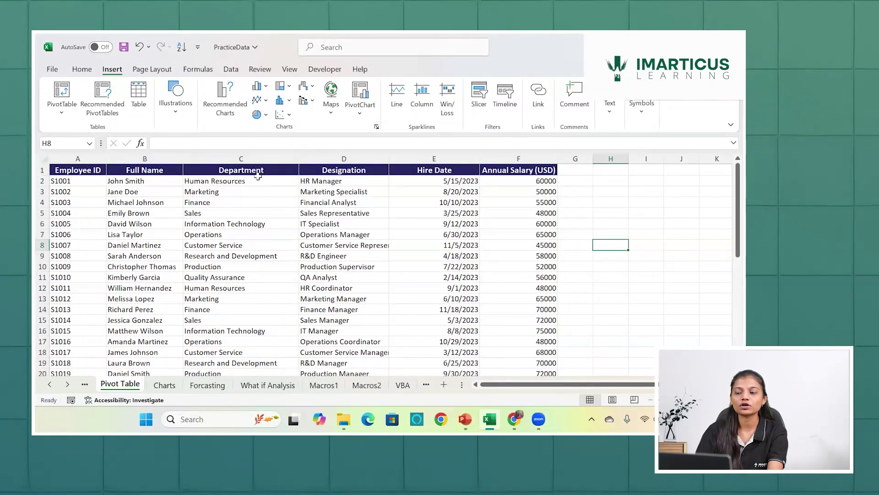
click(256, 159)
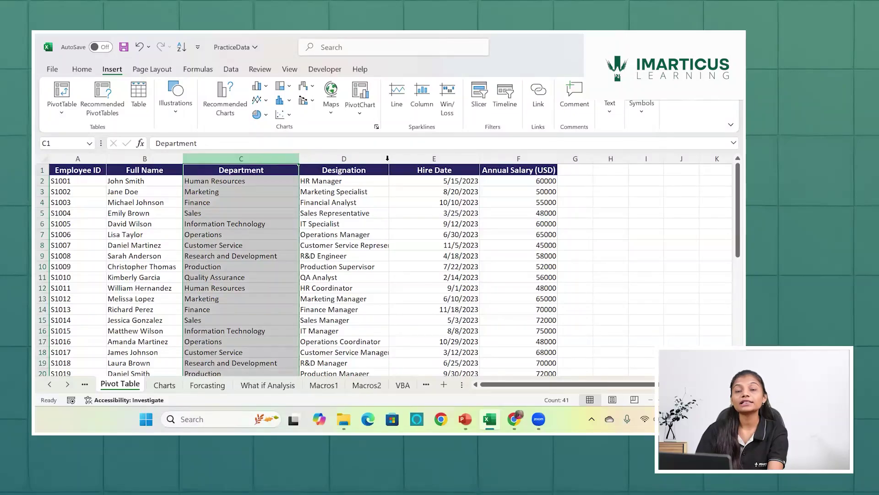
ctrl+click(513, 157)
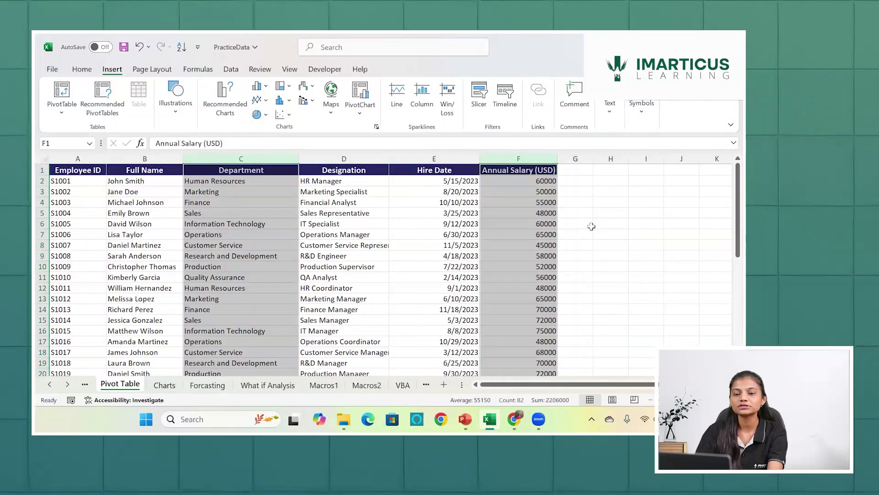
- Insert a PivotTable from the employee data range A1:F41 into the existing worksheet at cell J3
click(343, 266)
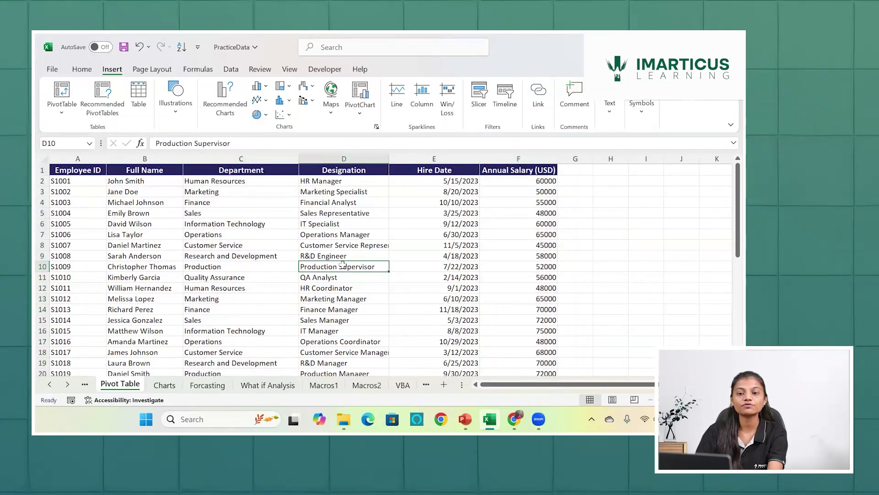
click(63, 111)
click(86, 133)
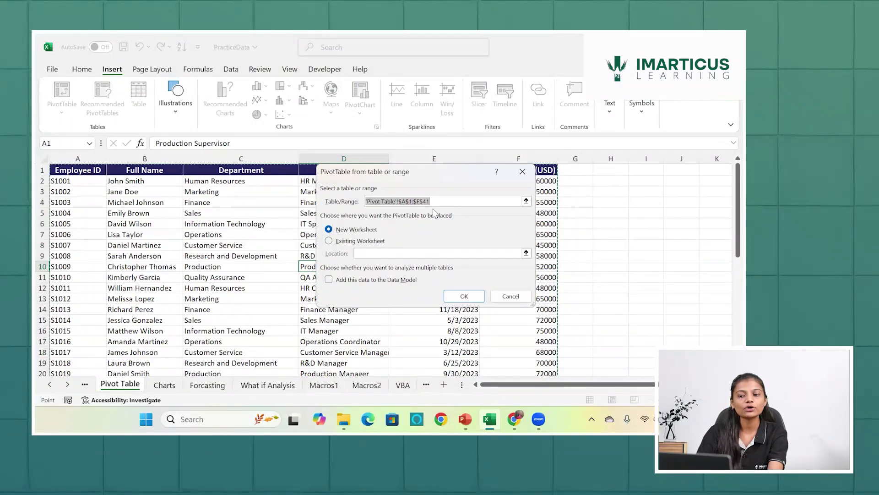
click(330, 241)
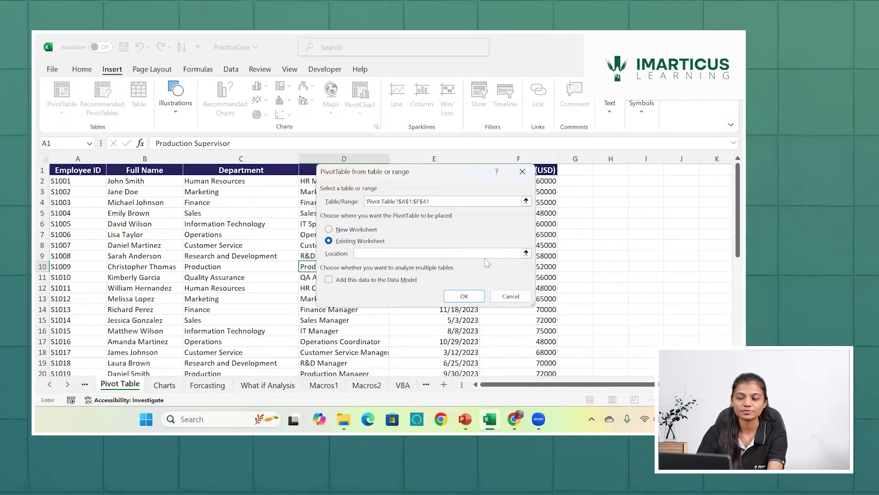
click(526, 253)
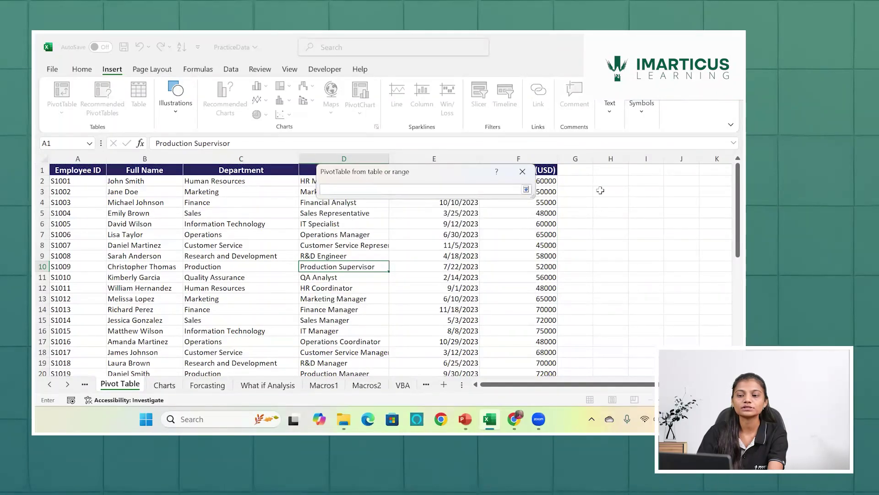
click(683, 189)
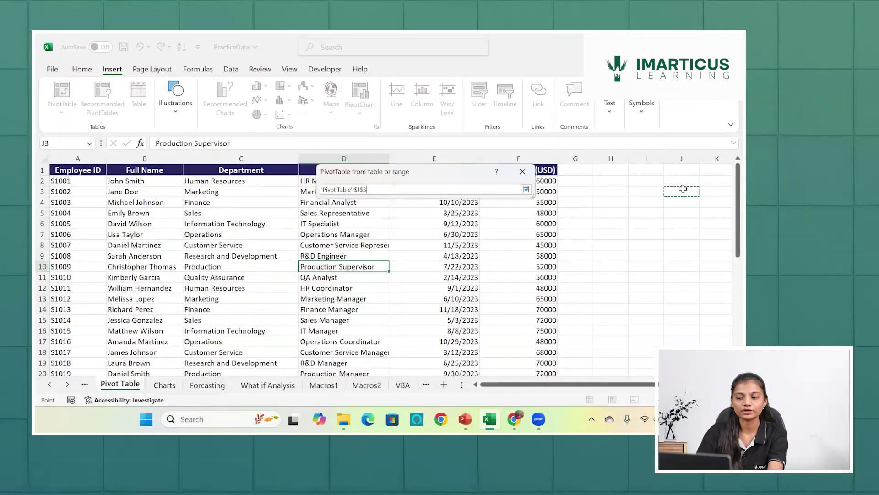
key(Return)
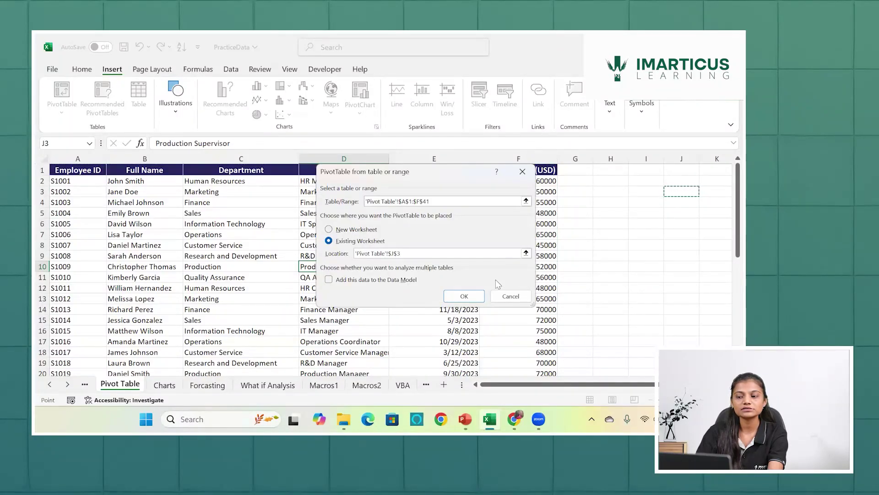
click(464, 296)
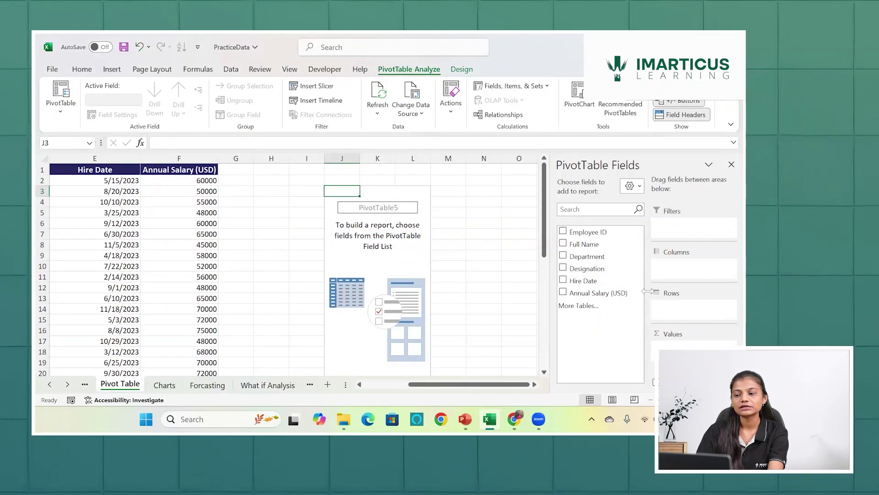
- Change the PivotTable Fields layout so the field list is stacked above the areas section
click(640, 185)
click(634, 213)
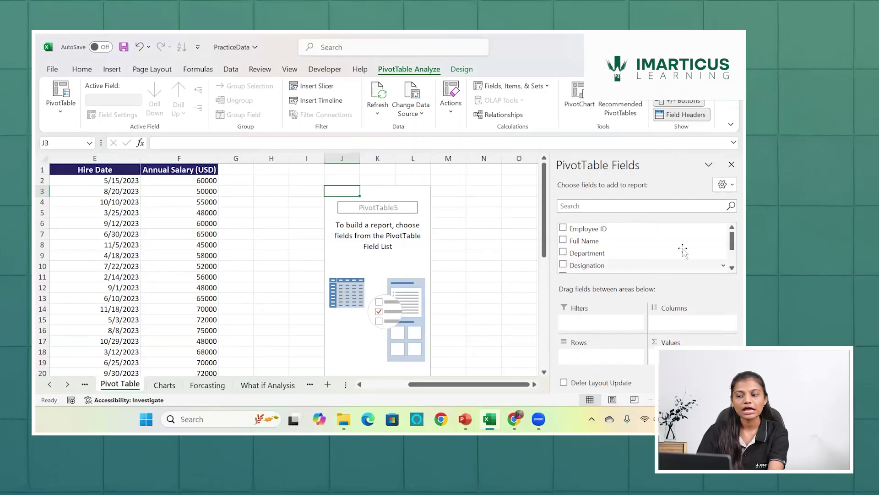
- Set the PivotTable Fields layout to side-by-side, and place Department in Rows and Annual Salary (USD) in Values
click(726, 187)
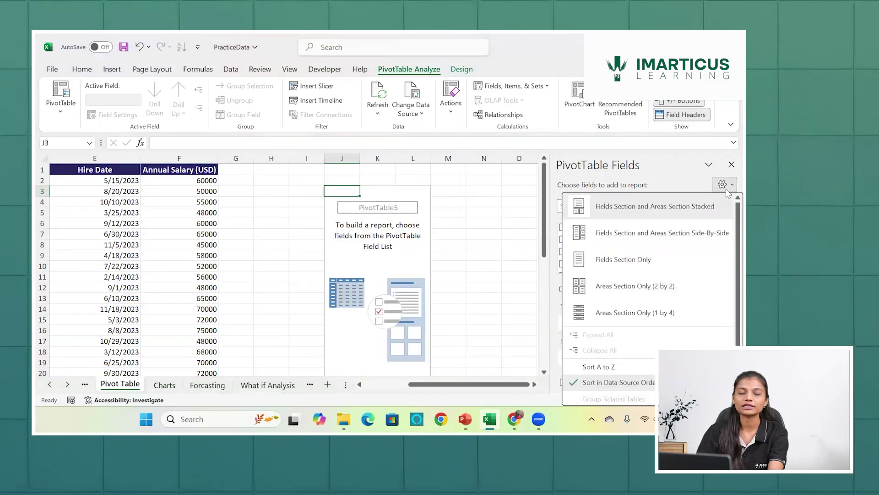
click(687, 233)
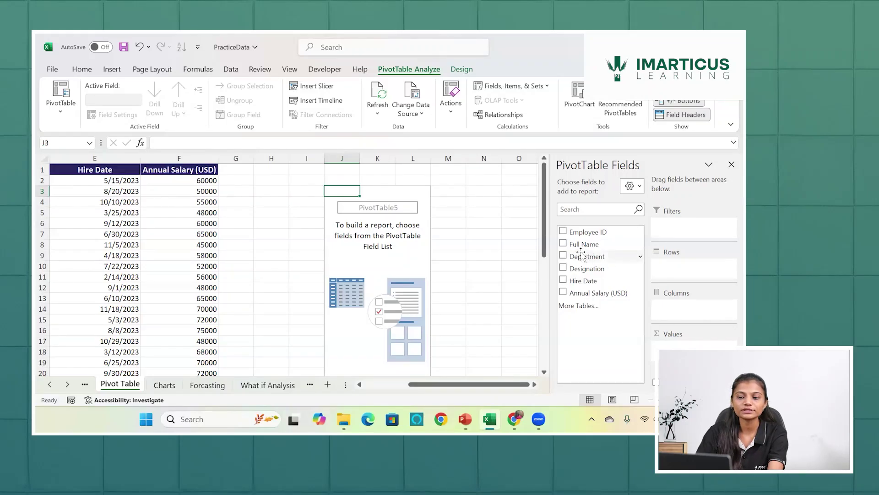
drag(581, 256, 687, 267)
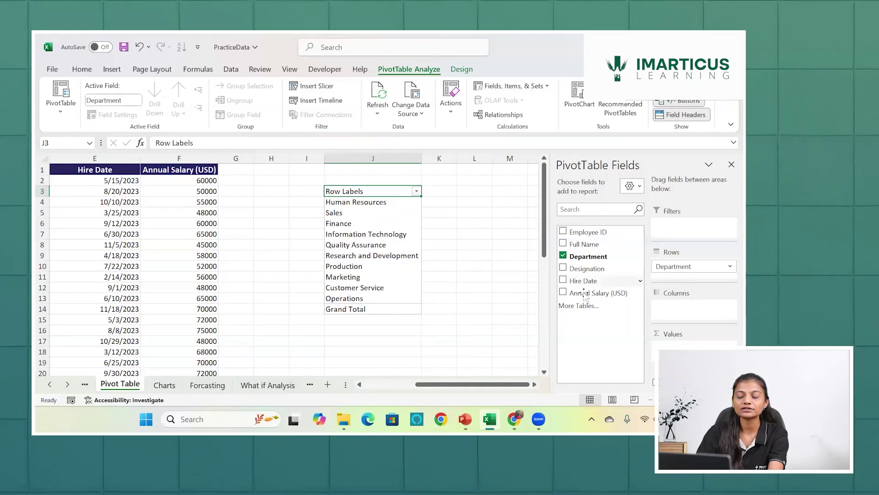
drag(585, 295, 660, 343)
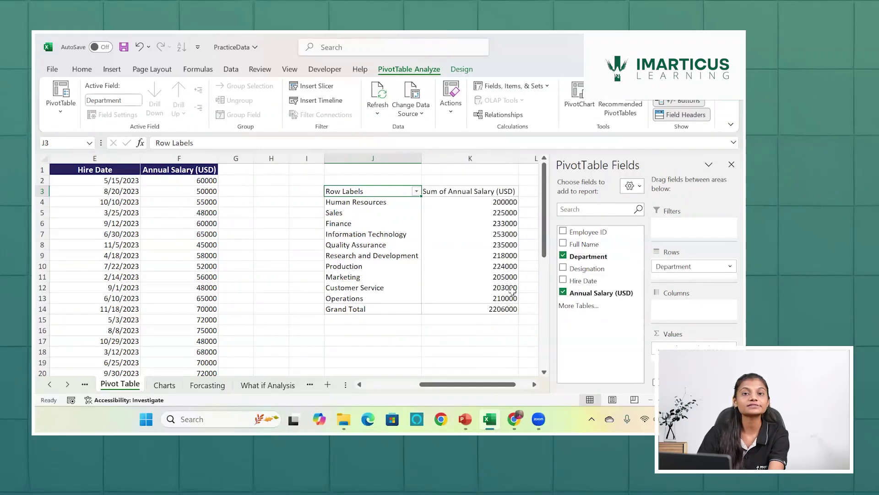
- Summarize the PivotTable's Annual Salary (USD) values by Average
mouse_move(514, 294)
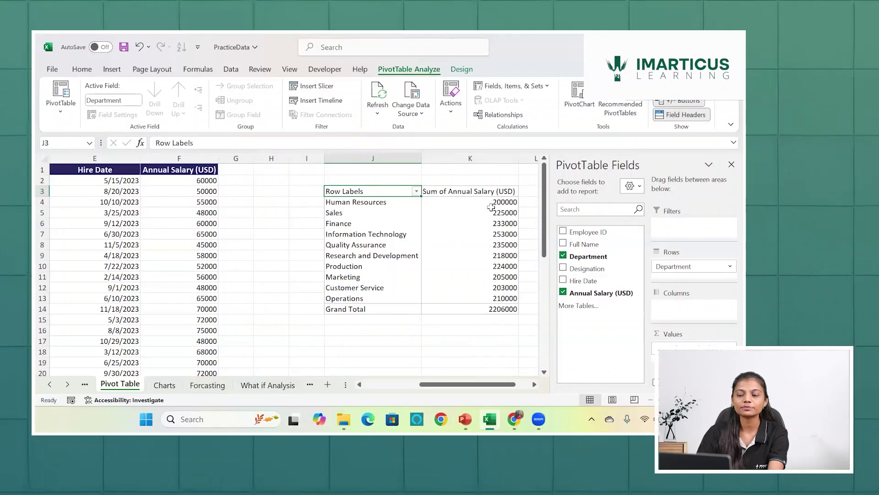
click(491, 202)
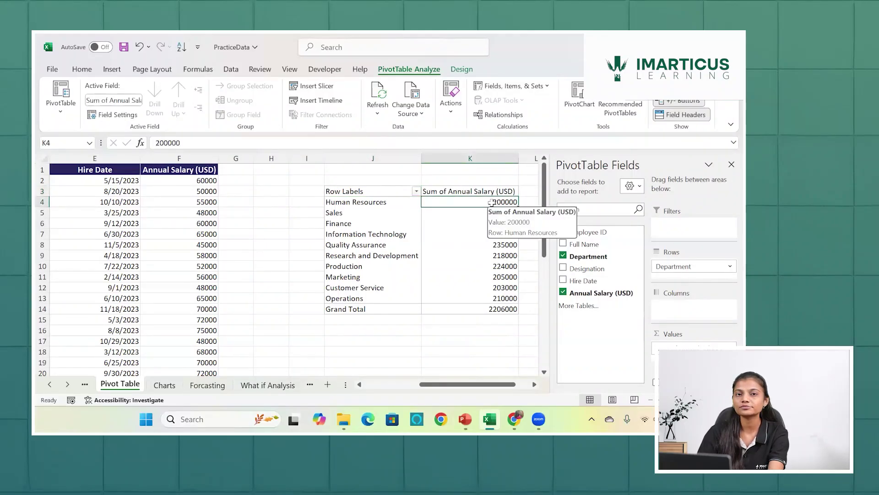
right_click(494, 207)
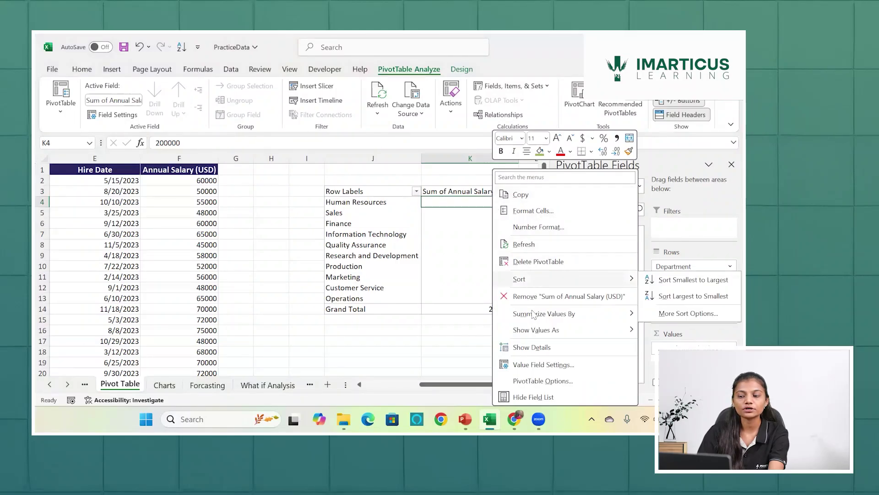
mouse_move(541, 320)
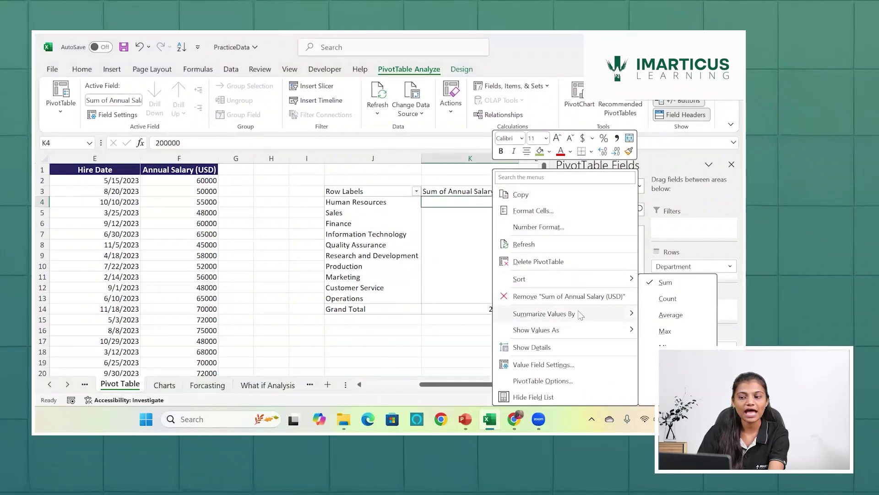
click(688, 314)
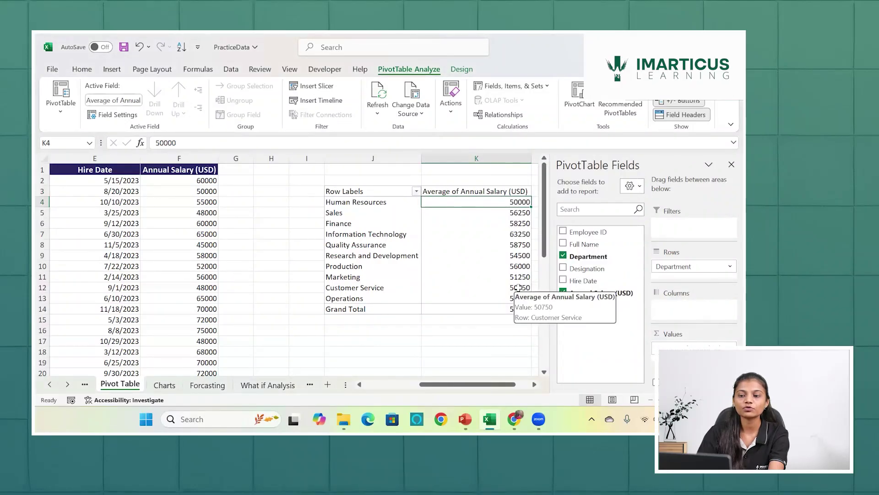
- Rename the PivotTable's value column header in cell K3 as "Avg Salary"
click(493, 192)
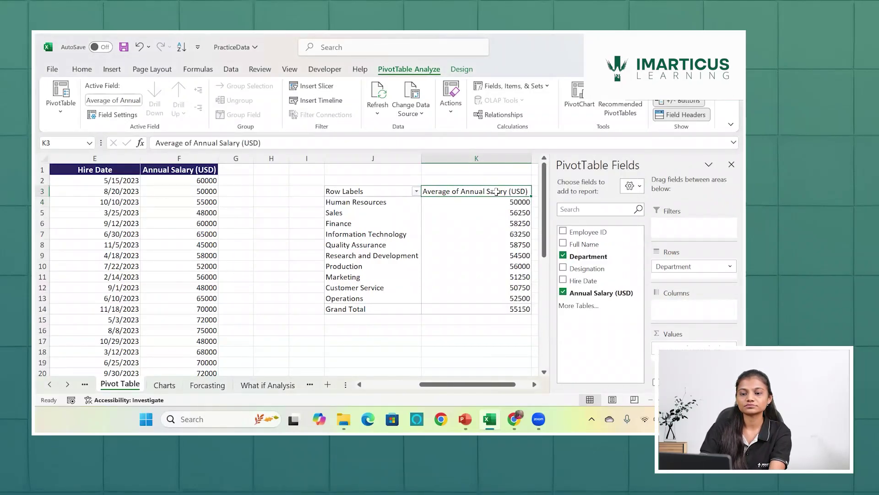
click(412, 143)
key(BackSpace)
key(BackSpace)
key(BackSpace)
key(BackSpace)
key(BackSpace)
key(BackSpace)
key(BackSpace)
key(BackSpace)
key(BackSpace)
key(BackSpace)
key(BackSpace)
key(BackSpace)
key(BackSpace)
key(BackSpace)
key(BackSpace)
key(BackSpace)
key(BackSpace)
key(BackSpace)
key(BackSpace)
key(BackSpace)
key(BackSpace)
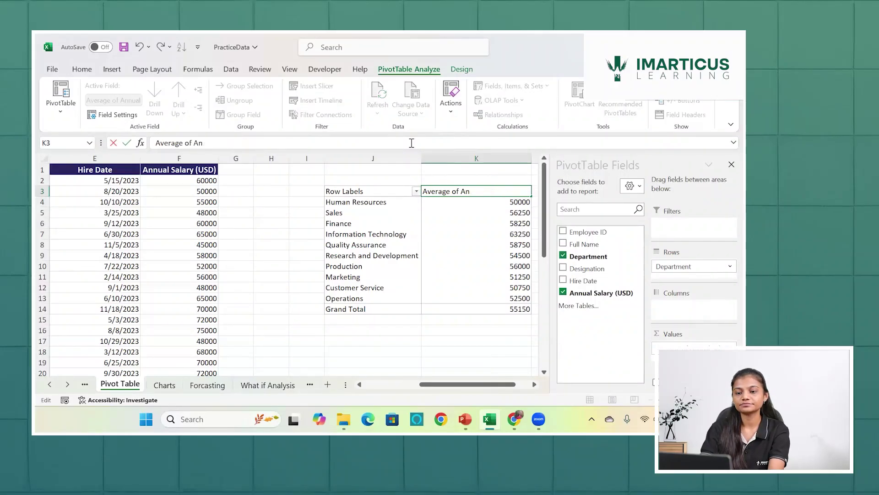
text(Avg)
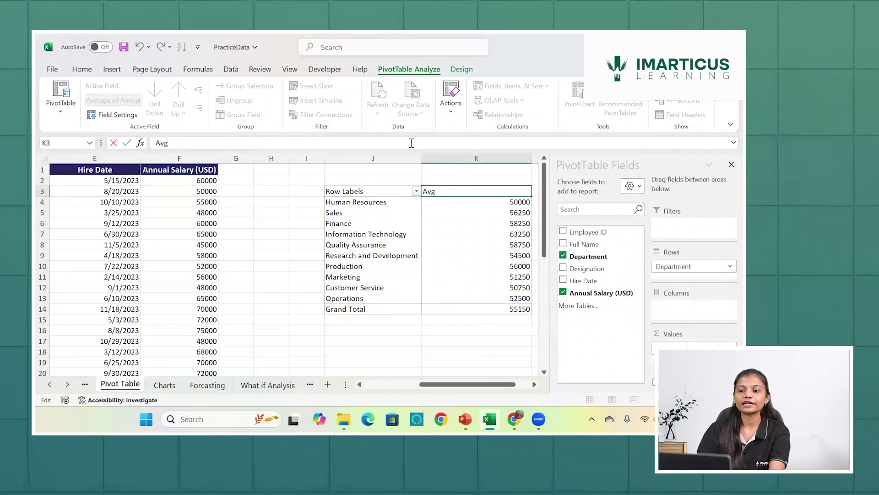
text( Salary)
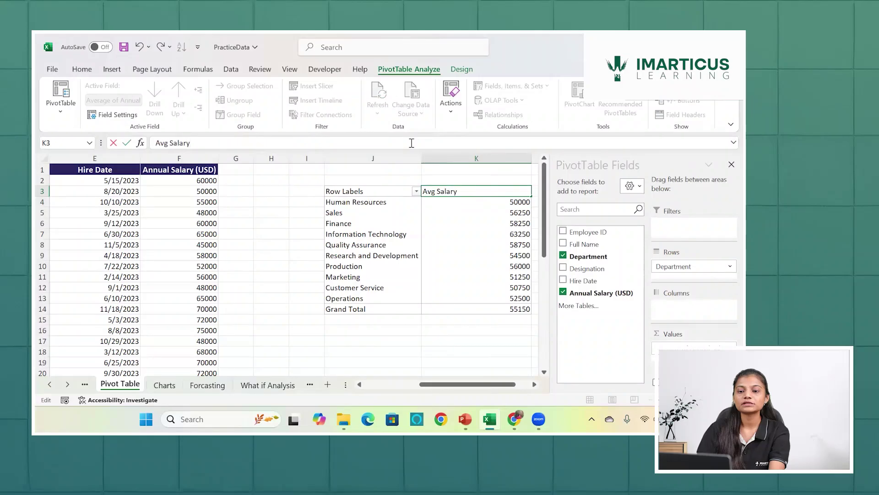
key(Return)
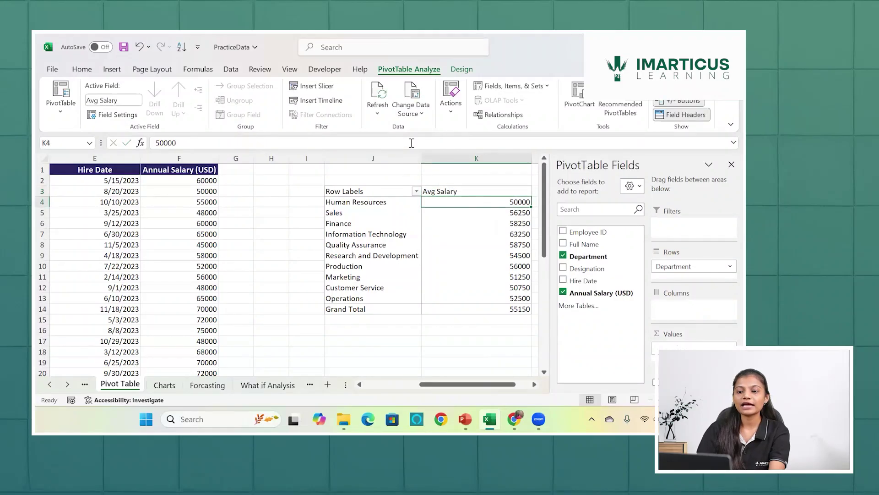
- Rename the PivotTable's Row Labels header in cell J3 as "Department"
click(362, 192)
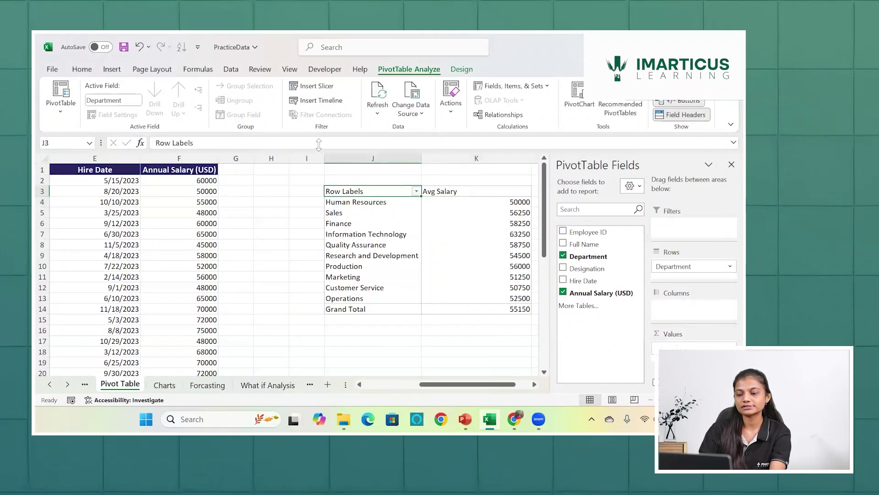
key(F2)
key(BackSpace)
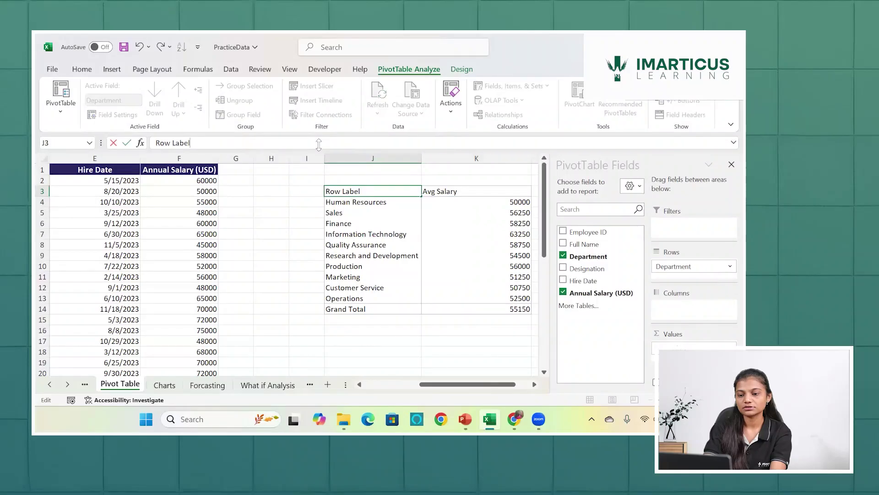
key(BackSpace)
key(BackSpace)
key(BackSpace)
key(BackSpace)
key(BackSpace)
key(BackSpace)
key(BackSpace)
key(BackSpace)
key(BackSpace)
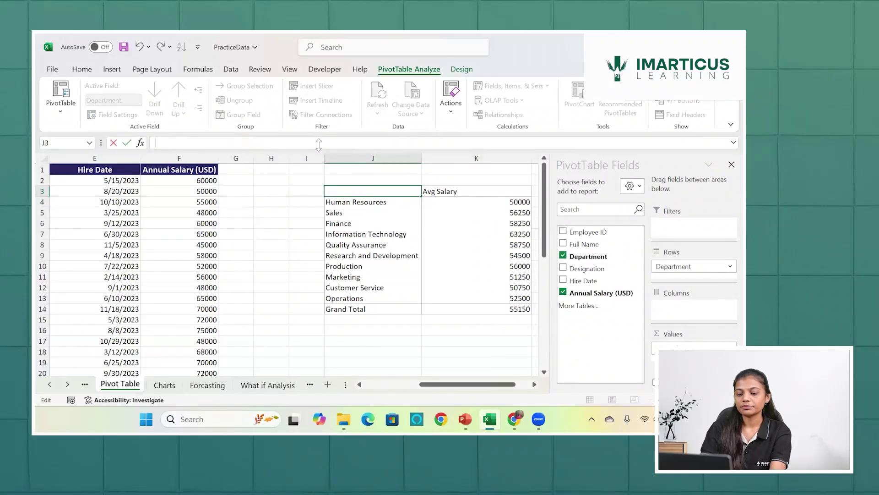
text(De)
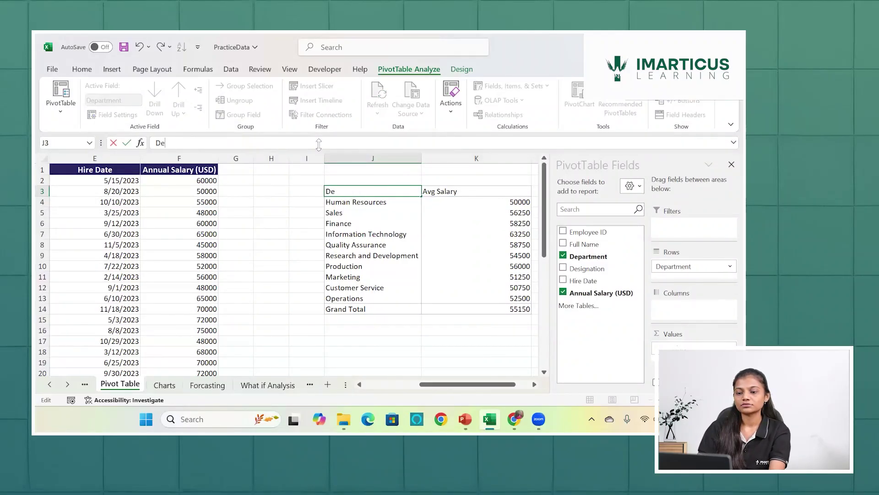
text(partment)
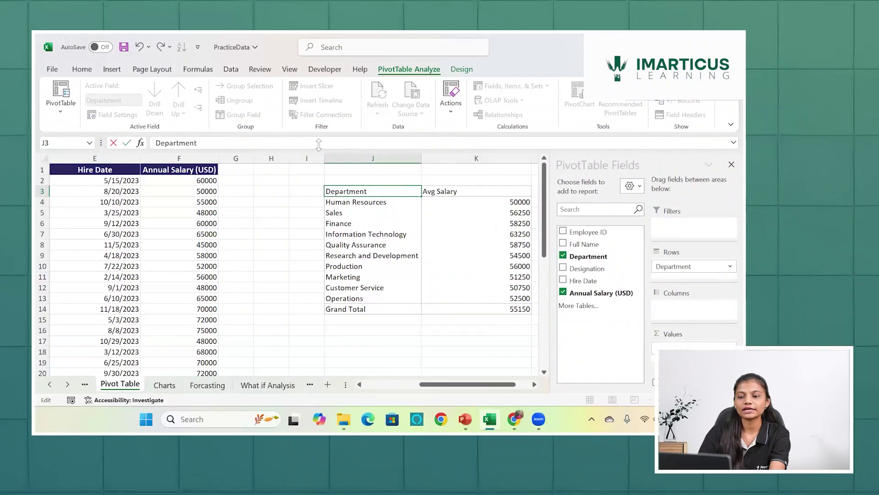
key(Return)
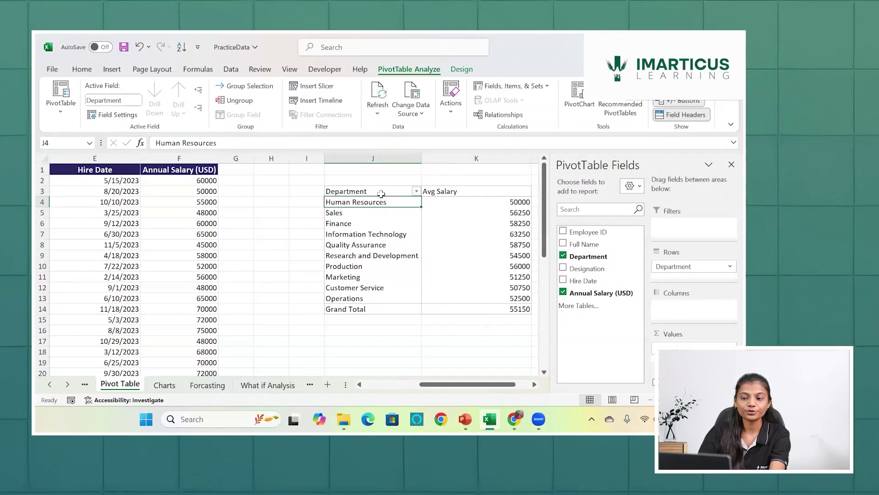
- Turn off the grand totals of the department salary PivotTable
click(381, 310)
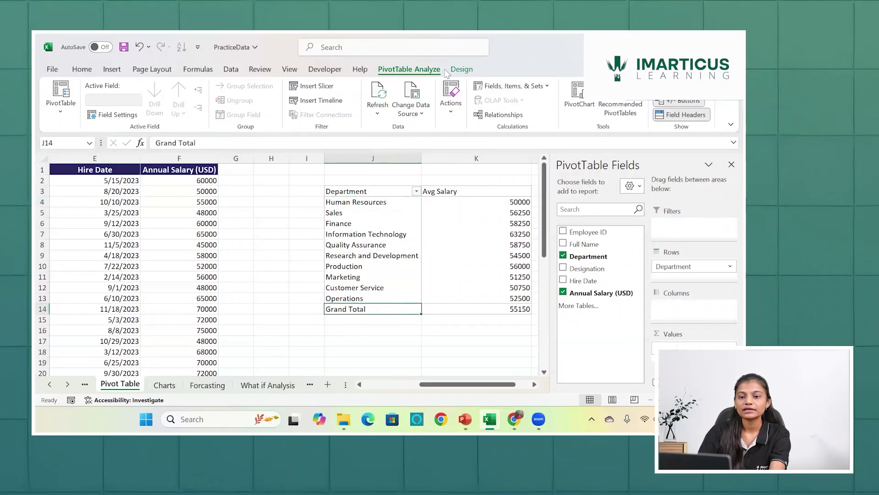
click(473, 71)
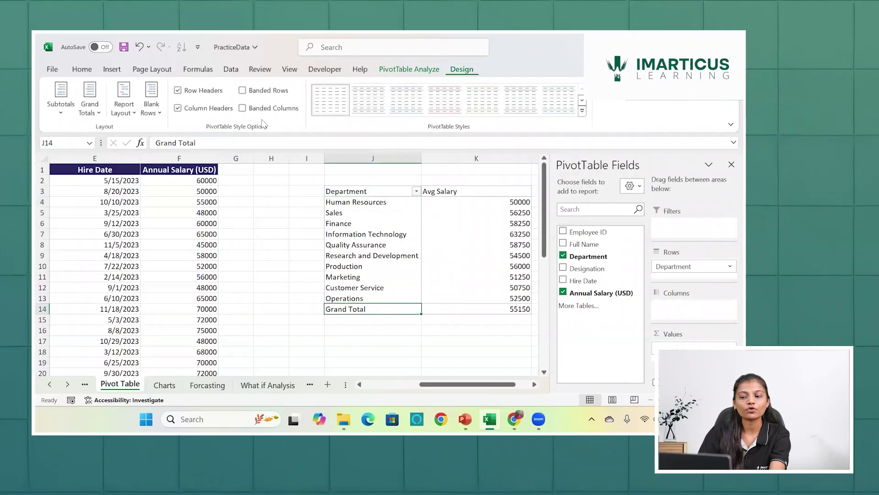
click(90, 118)
click(116, 138)
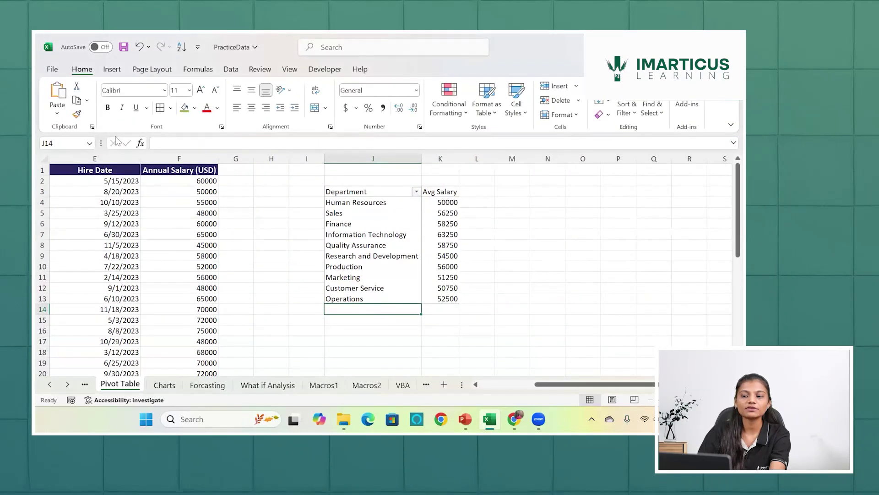
- Format the PivotTable's Avg Salary values as Currency with the $ symbol and 0 decimal places
drag(444, 202, 441, 299)
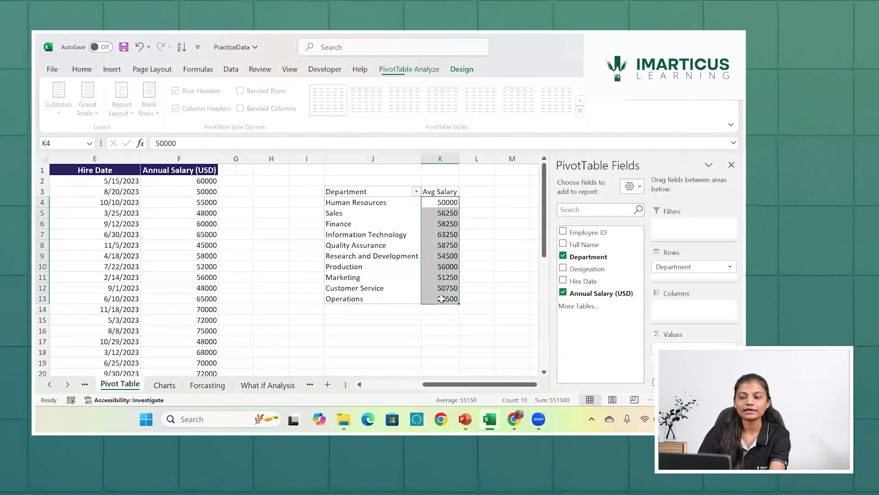
click(441, 202)
right_click(440, 202)
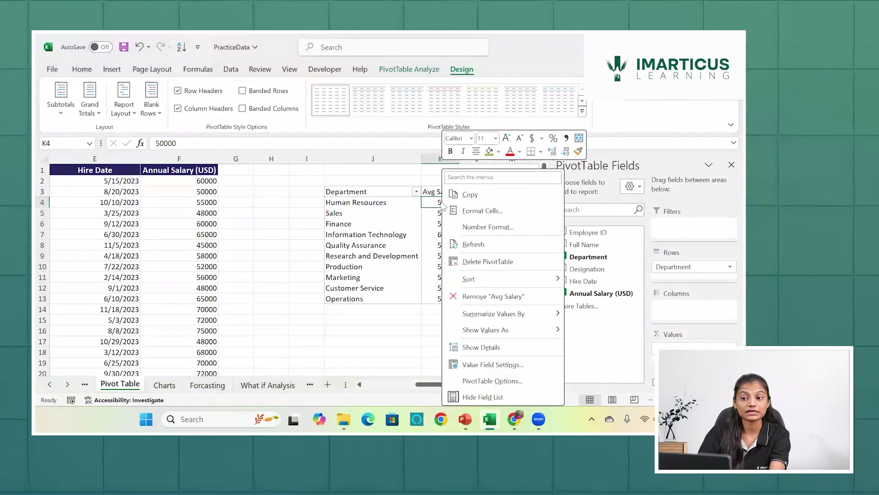
click(490, 236)
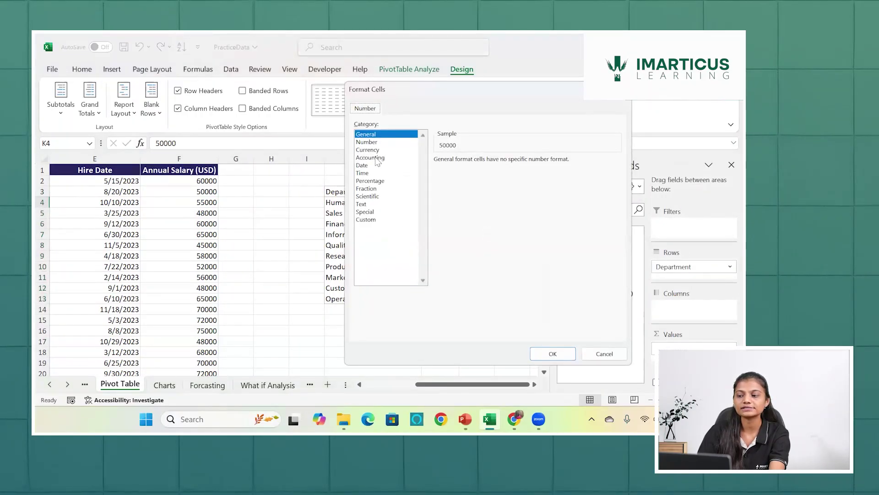
click(367, 150)
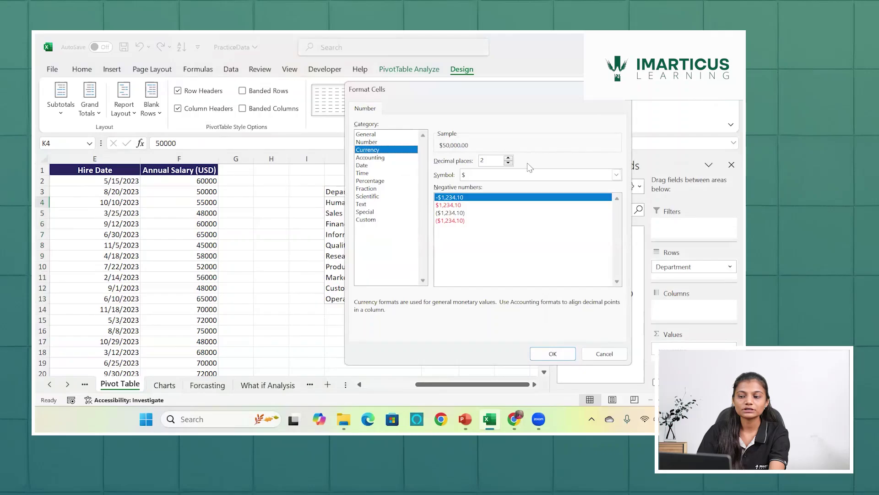
click(618, 175)
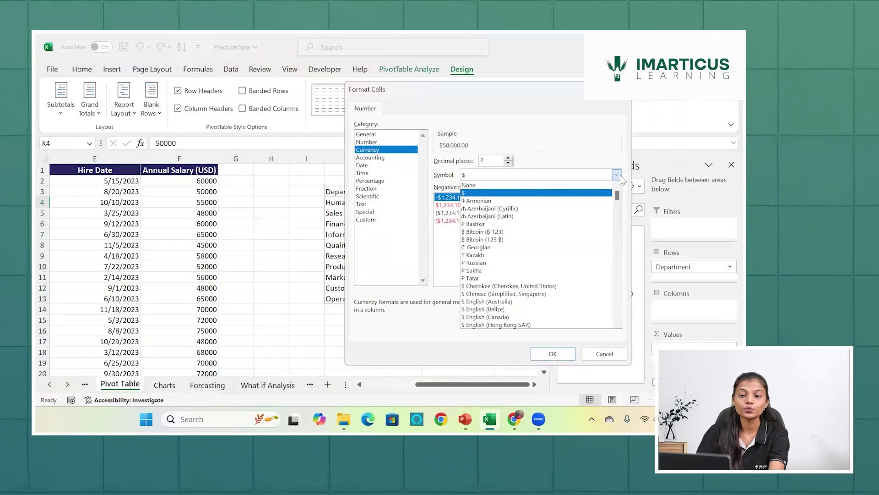
click(504, 193)
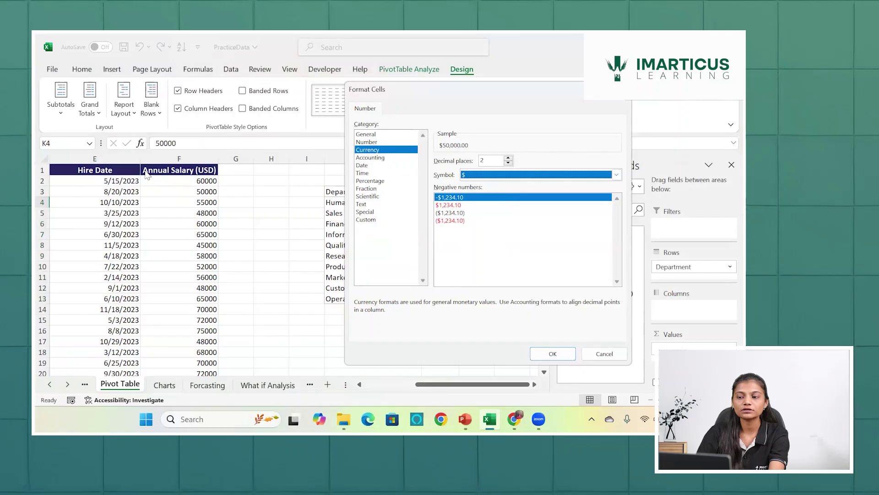
click(508, 162)
click(508, 163)
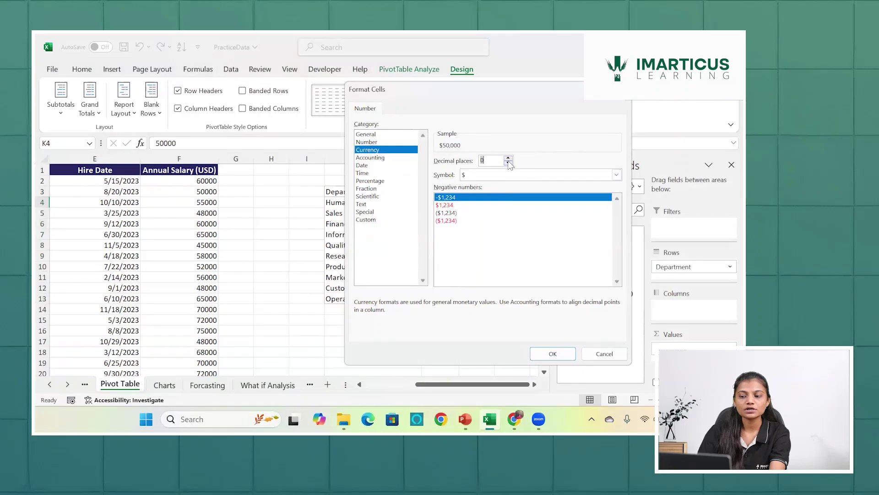
click(562, 353)
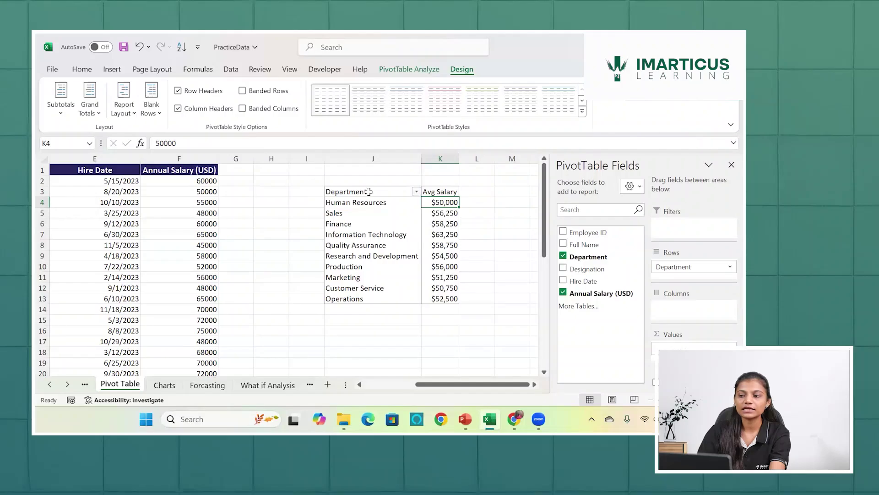
- Apply the purple style from the first row of the Medium PivotTable styles to the department salary PivotTable
drag(369, 191, 451, 191)
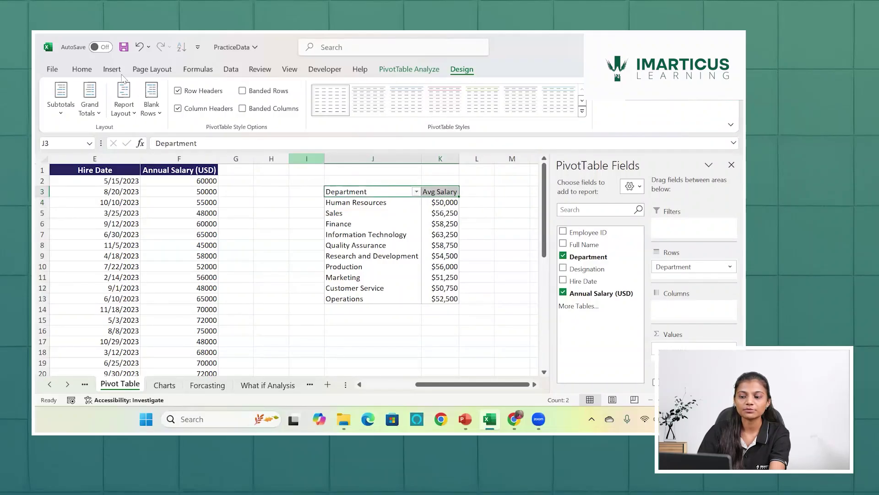
click(582, 112)
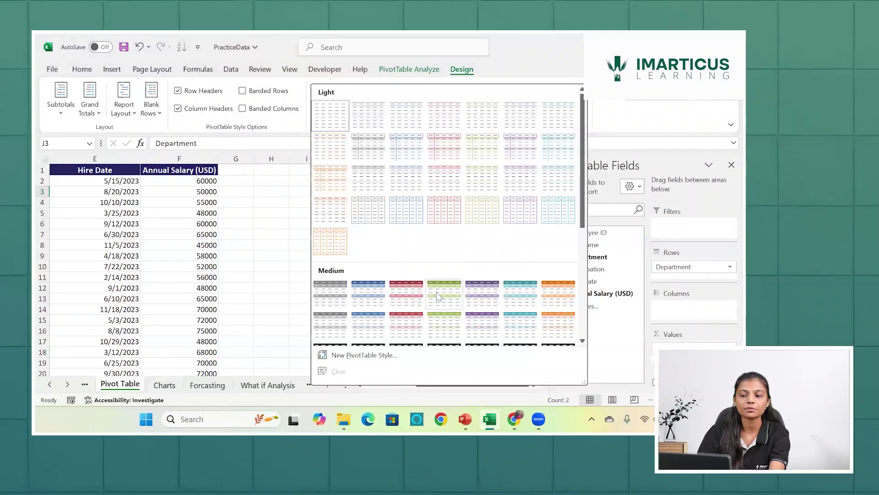
click(483, 292)
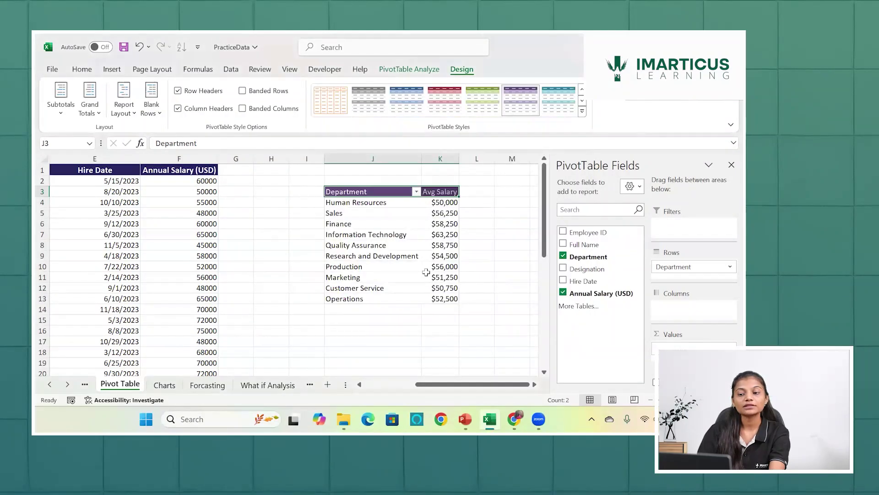
click(440, 309)
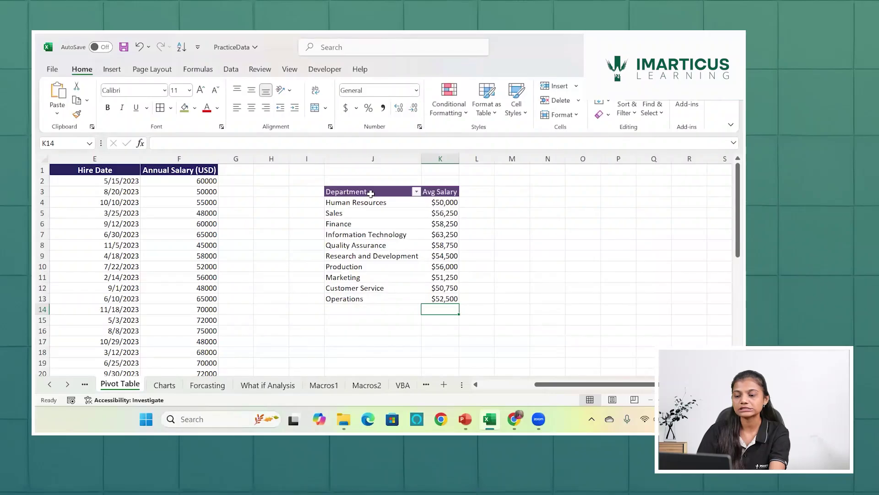
click(400, 192)
drag(445, 193, 444, 297)
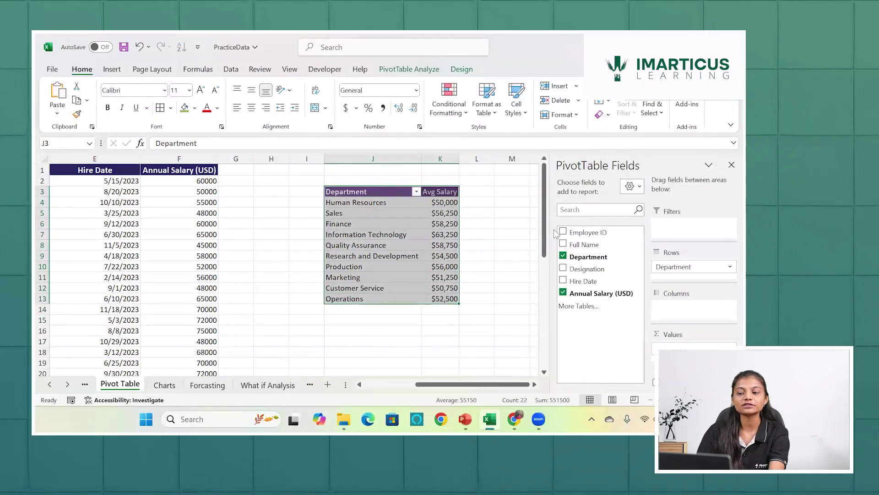
click(511, 264)
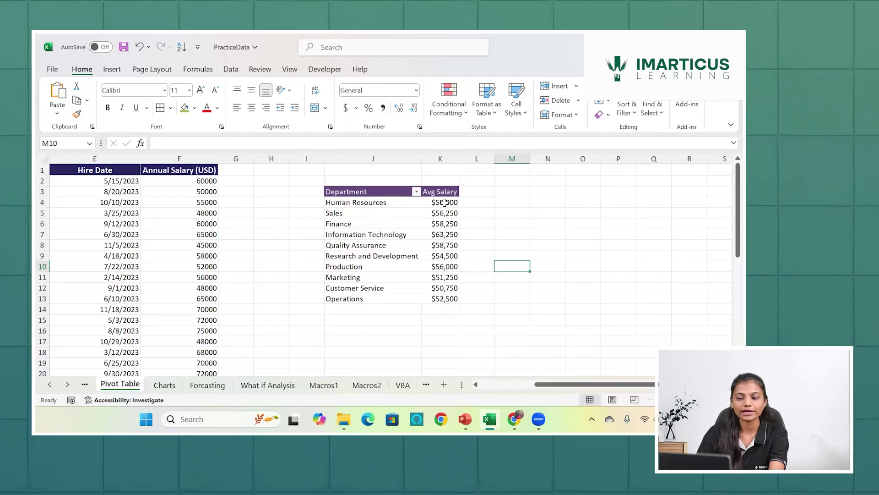
- Examine the sort options available for the PivotTable's Avg Salary values and its Department labels
click(445, 202)
right_click(446, 203)
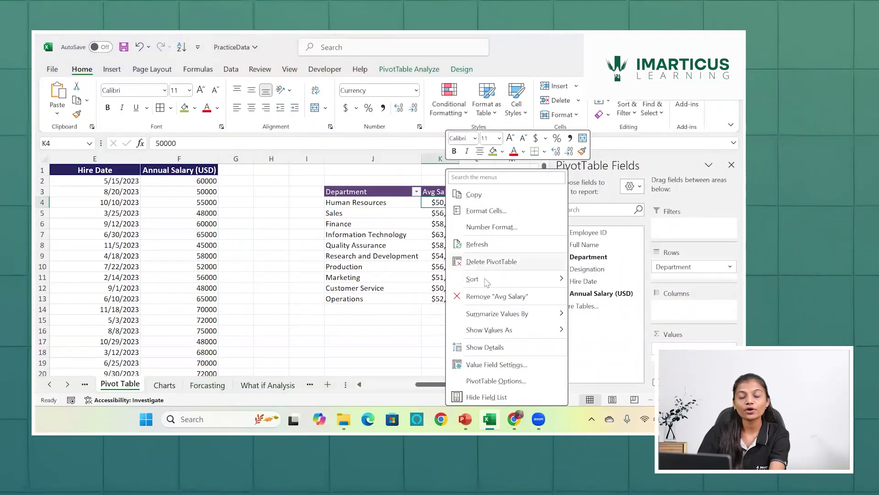
mouse_move(487, 284)
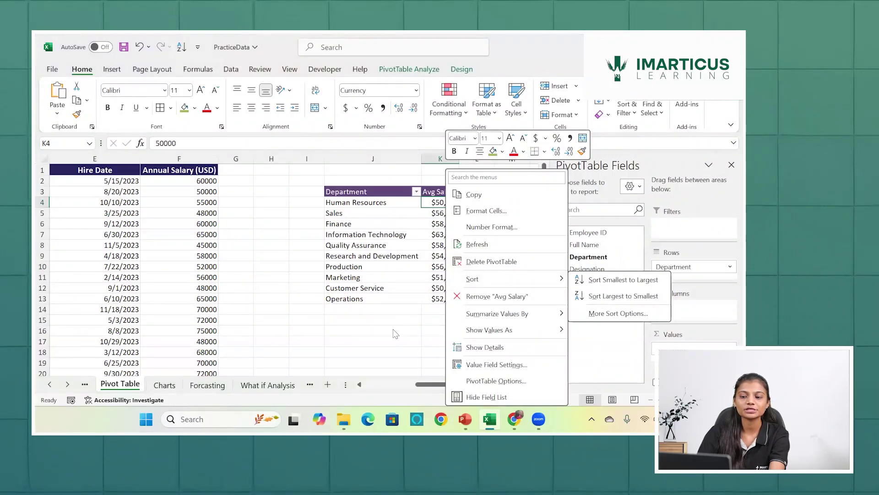
key(Escape)
key(Escape)
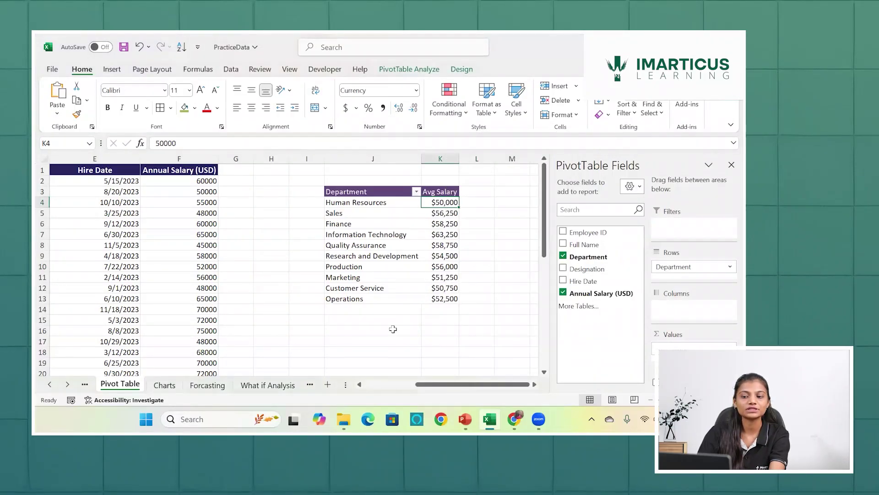
click(416, 191)
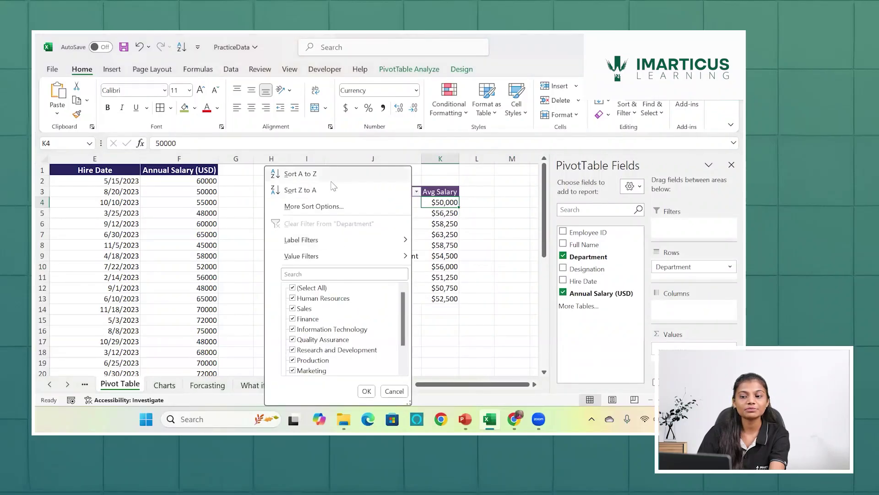
click(366, 391)
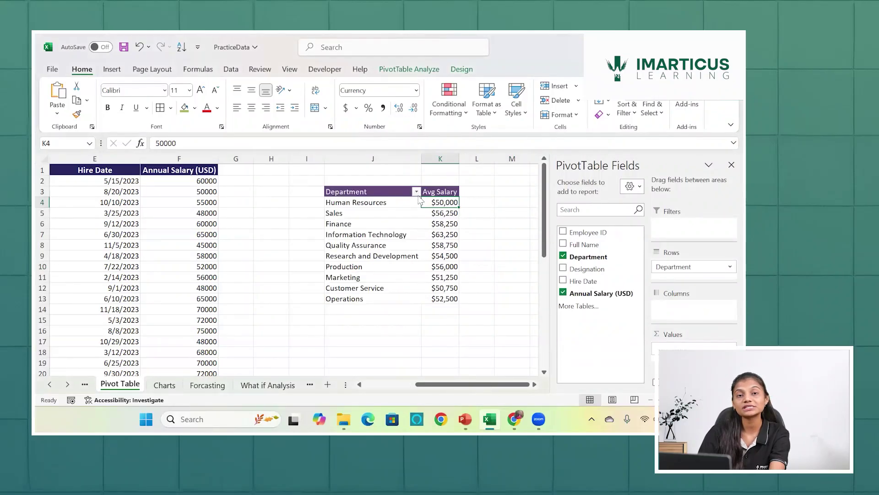
click(417, 191)
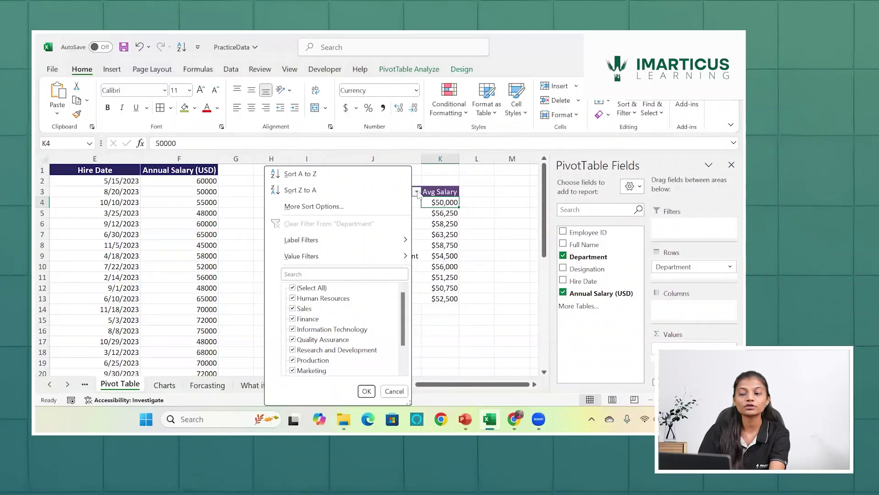
click(442, 206)
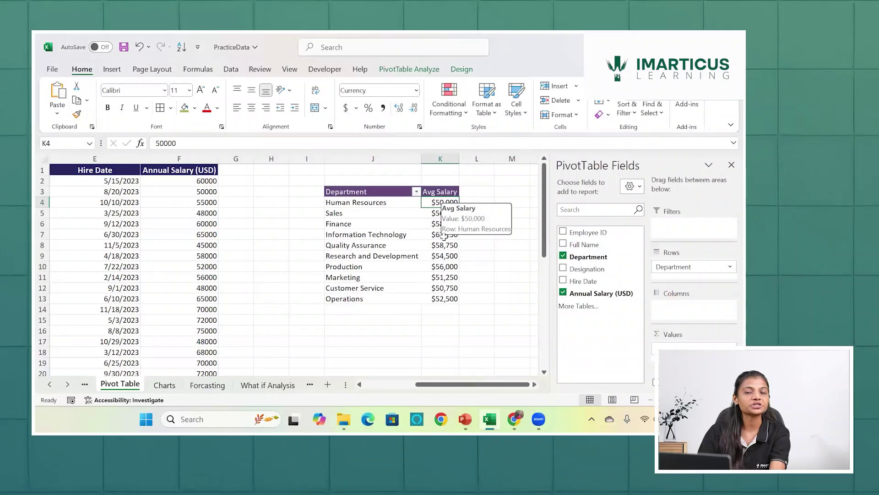
drag(444, 236, 445, 306)
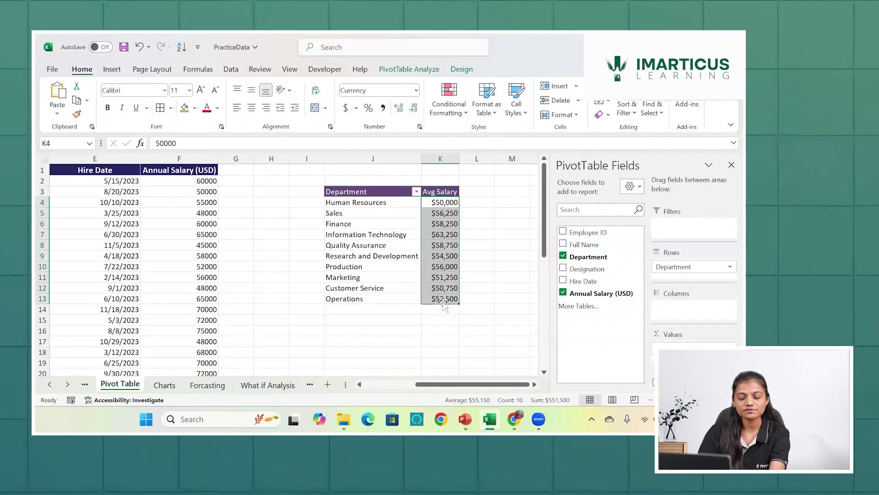
- Sort the department PivotTable by Avg Salary from largest to smallest and hide the PivotTable field list
click(443, 204)
right_click(443, 205)
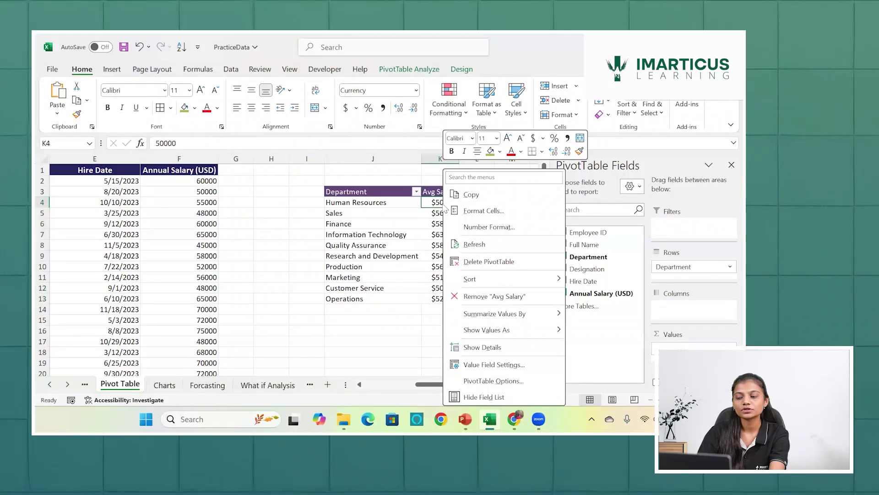
mouse_move(529, 316)
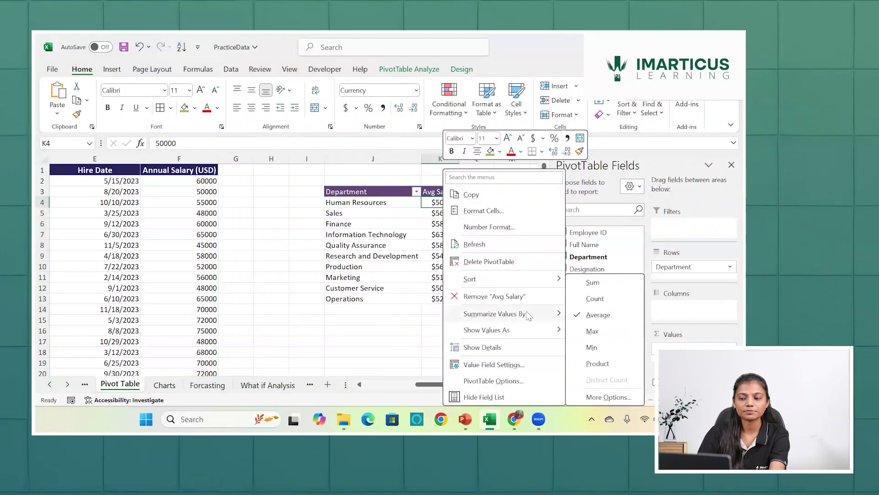
mouse_move(518, 336)
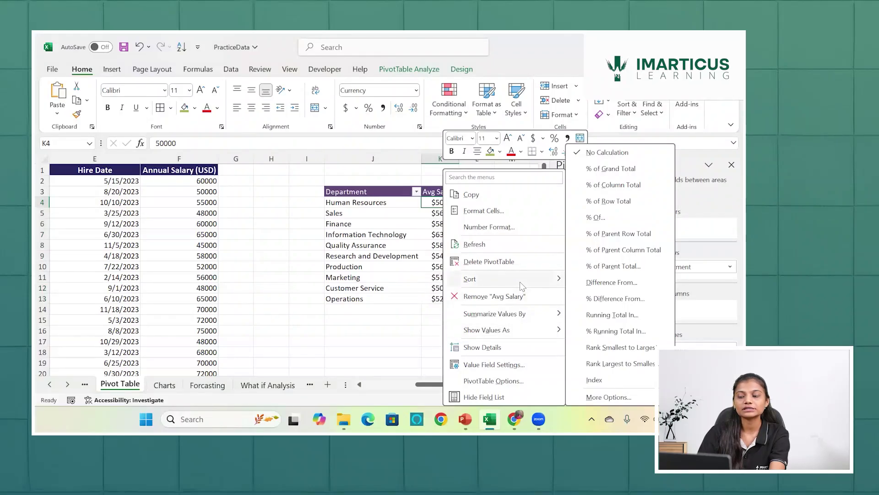
mouse_move(522, 285)
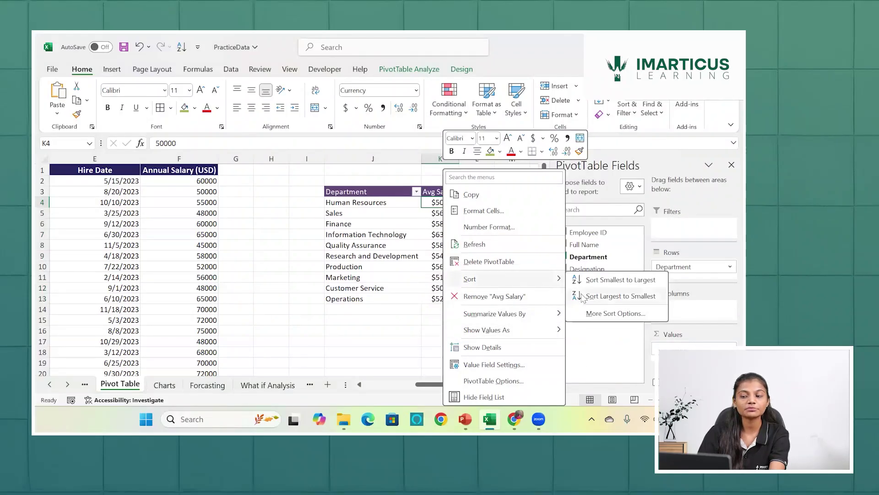
click(609, 296)
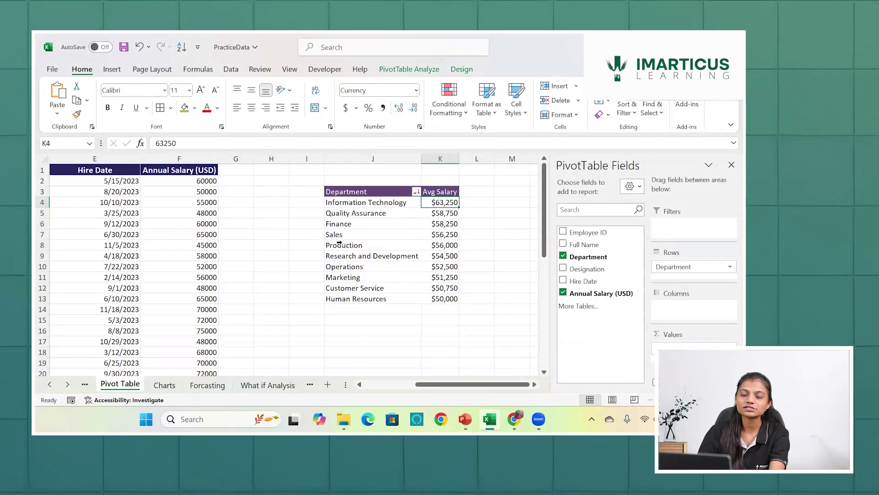
mouse_move(448, 300)
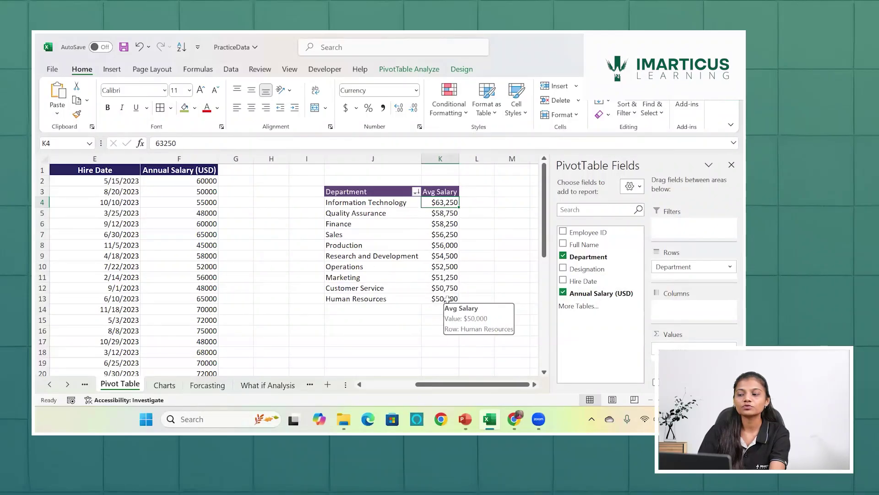
click(730, 165)
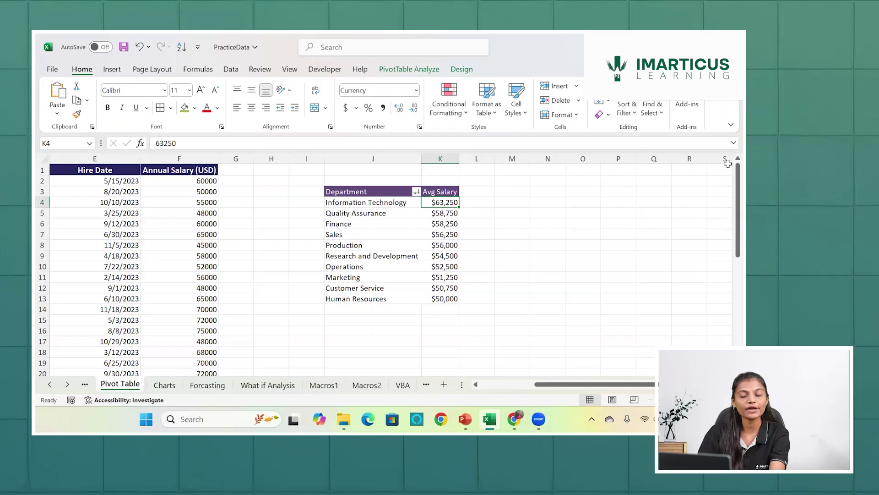
click(500, 233)
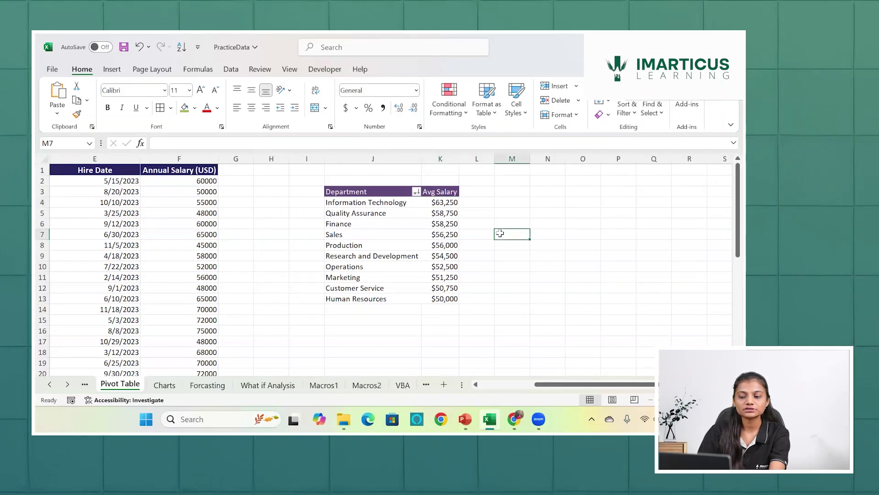
- Insert a 2-D clustered column chart of the department average salaries from PivotTable range J3:K13
drag(375, 190, 448, 298)
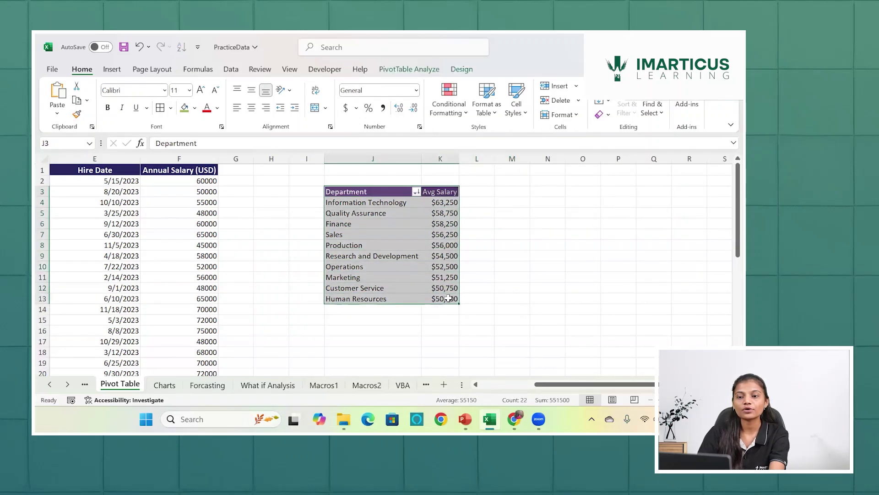
click(112, 69)
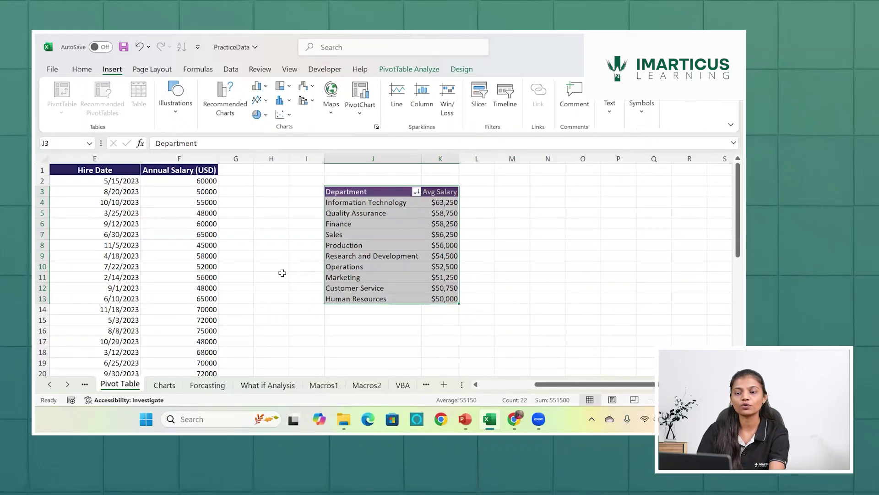
click(261, 86)
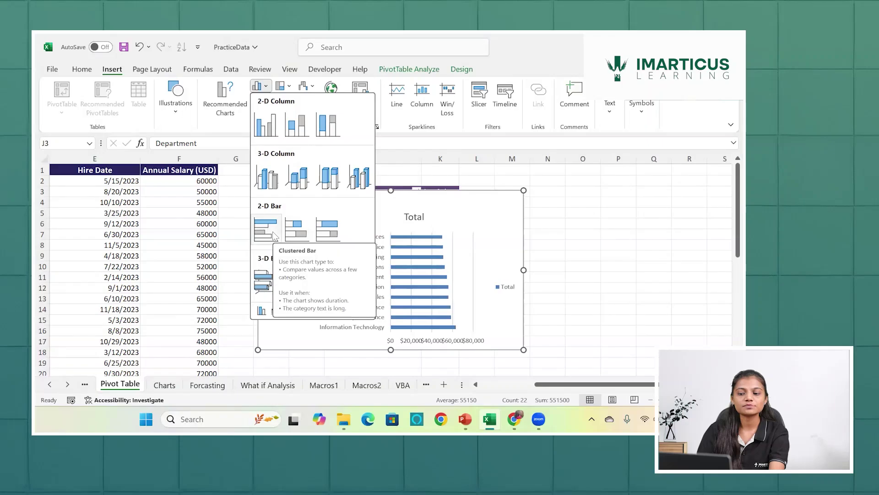
click(273, 129)
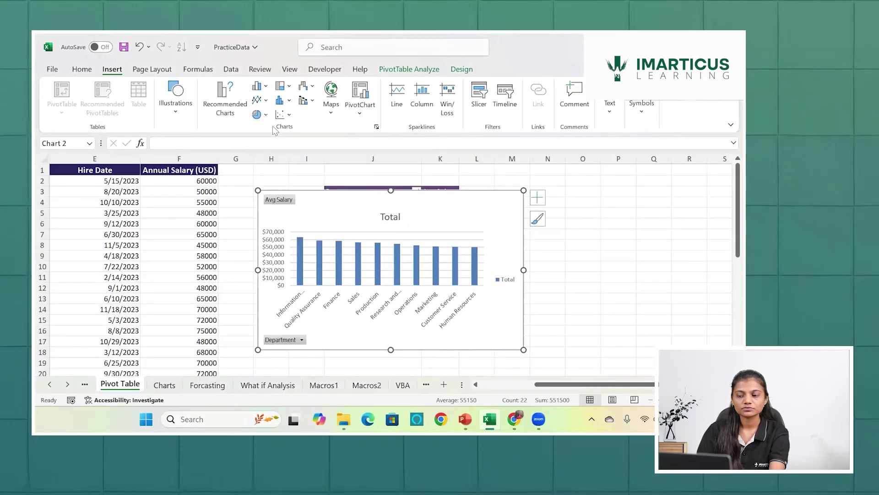
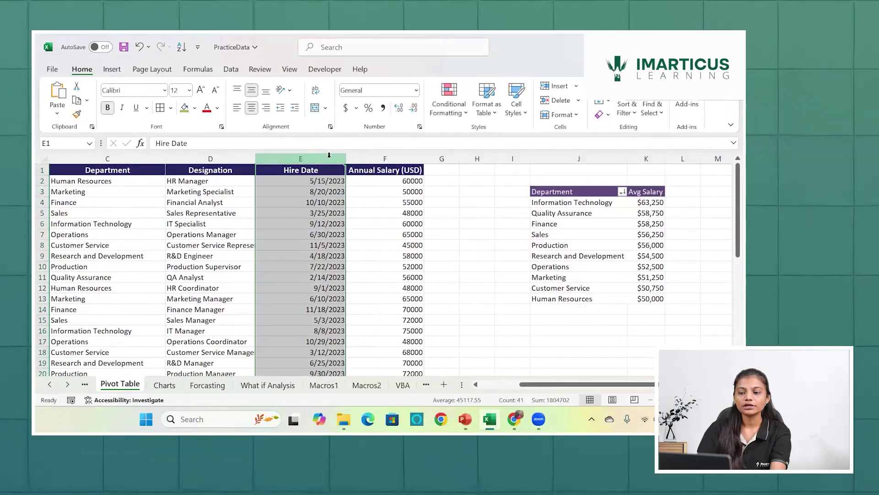
- Insert a new column before Hire Date in the employee data and enter "Month Name" as its header in E1
key(ctrl+shift+plus)
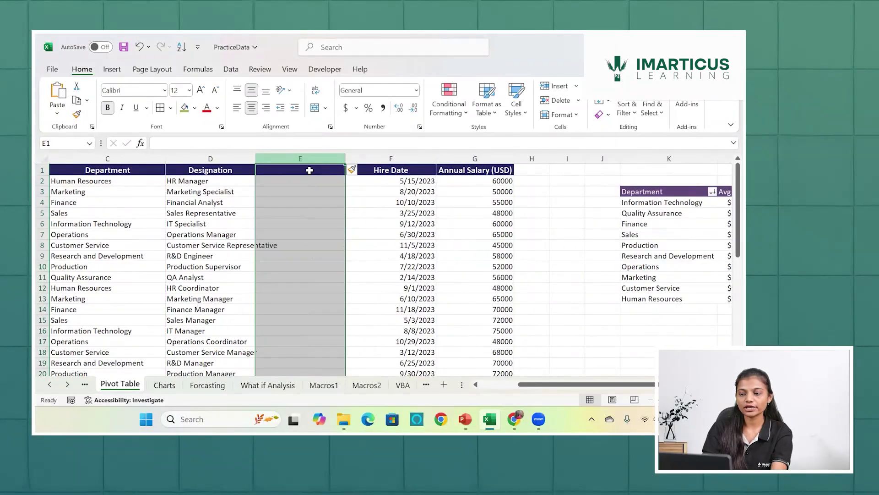
click(310, 170)
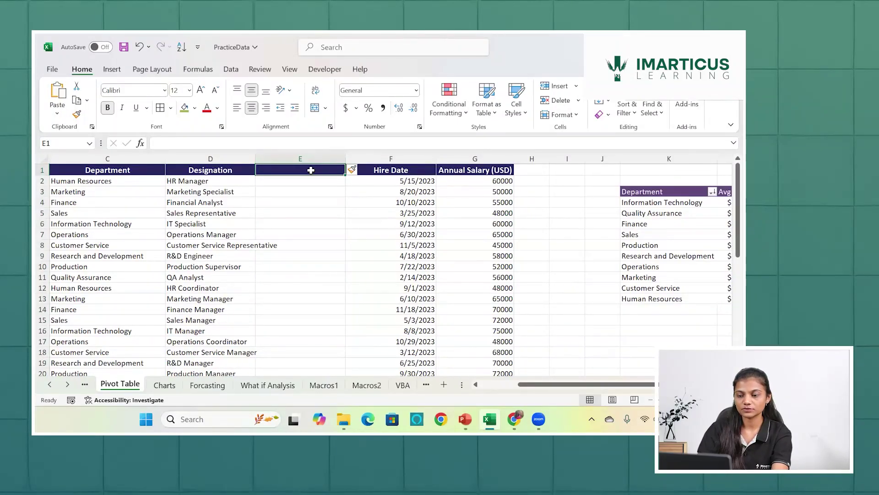
text(Month)
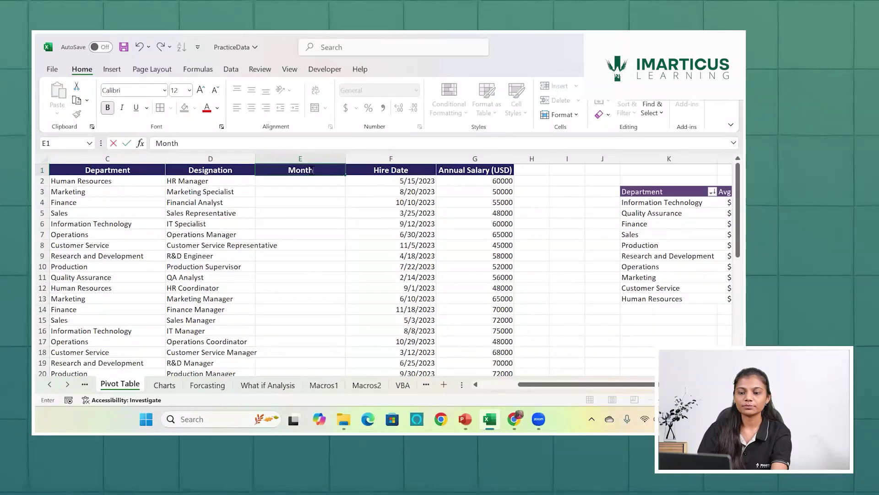
text( Name)
key(Return)
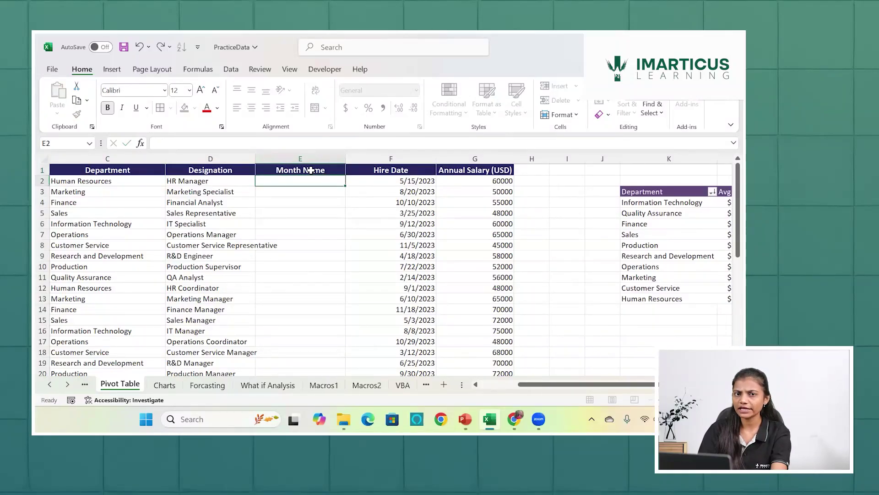
text(=)
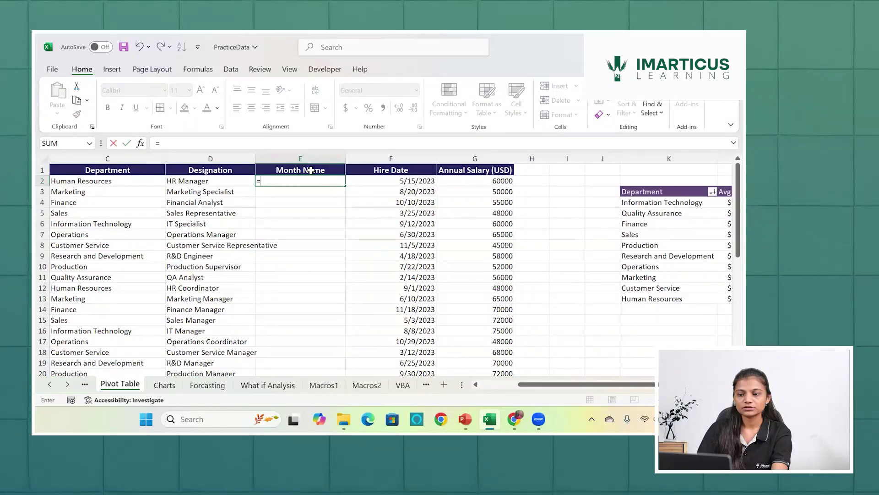
text(mon)
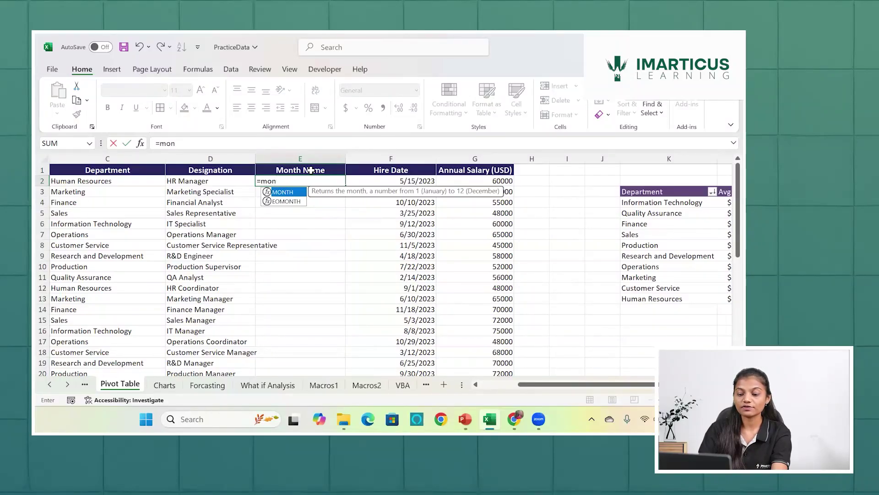
key(BackSpace)
key(BackSpace)
key(BackSpace)
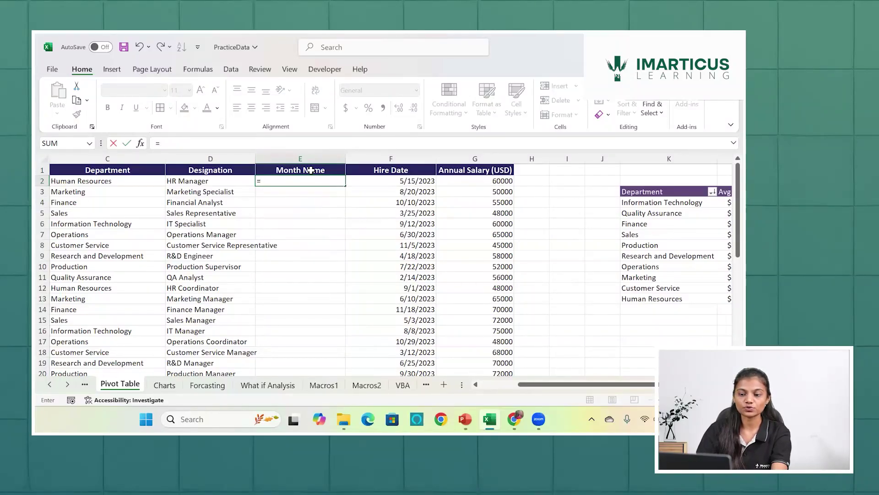
key(BackSpace)
- Enter the formula =TEXT(F2,"mmm") in E2 to extract the abbreviated month name from the hire date
text(=te)
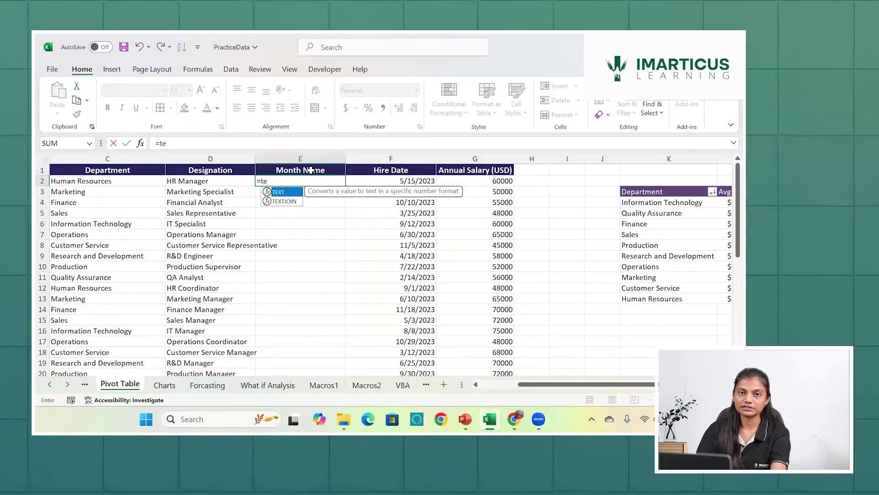
key(Tab)
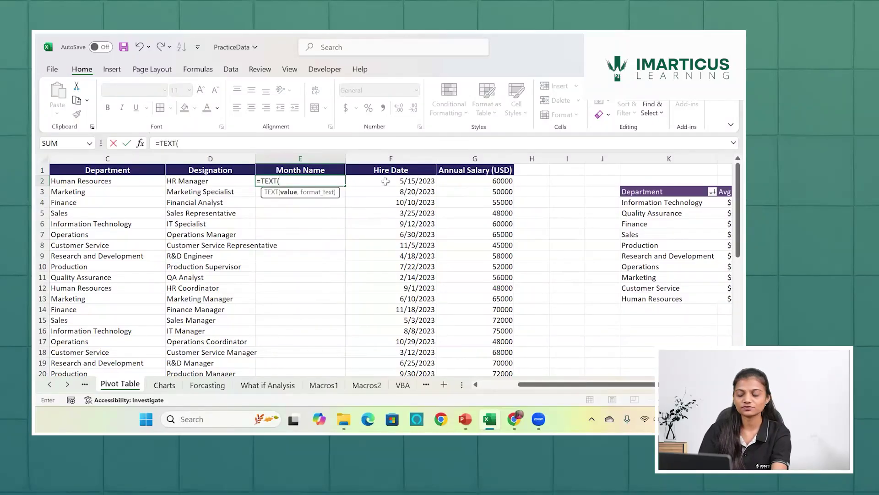
click(386, 181)
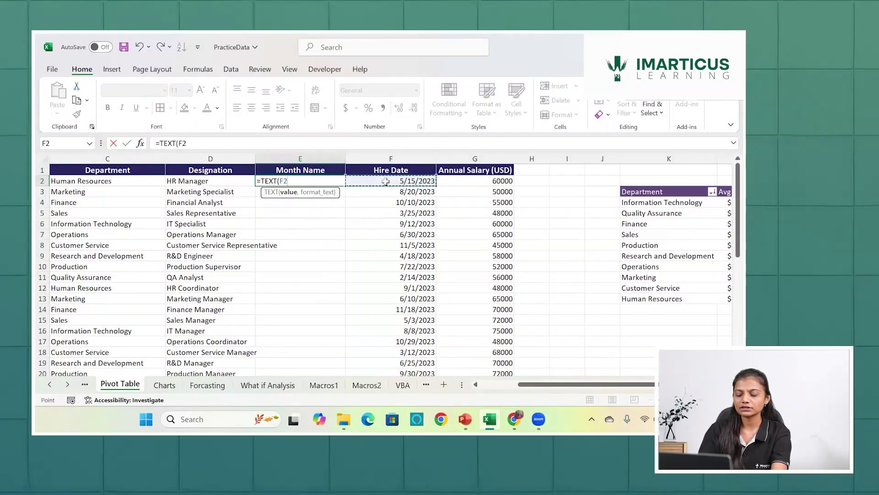
text(,)
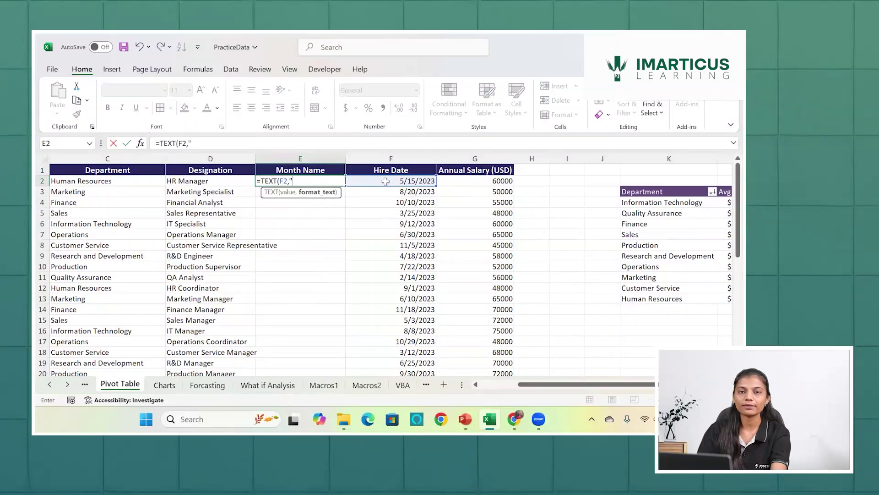
text(")
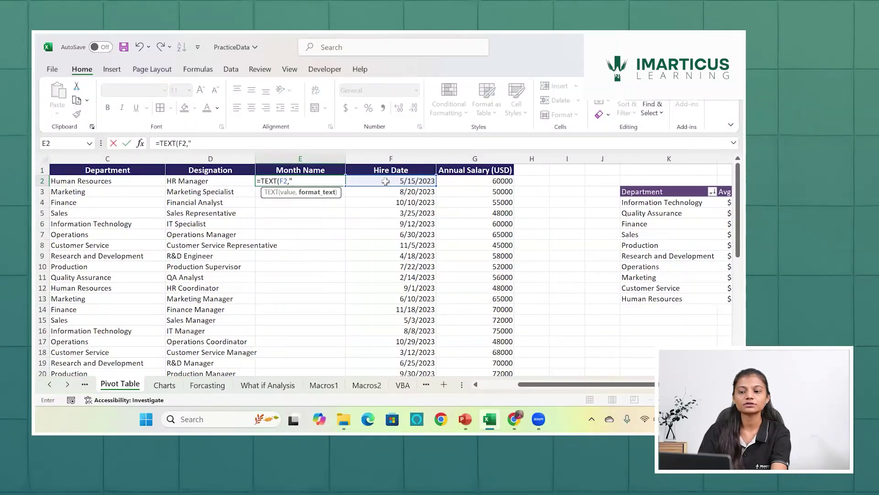
text(mmm)
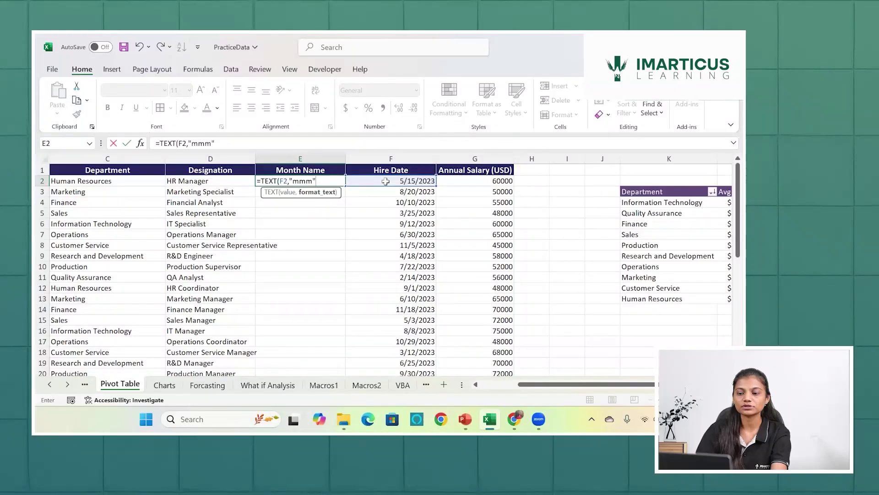
text("))
key(Return)
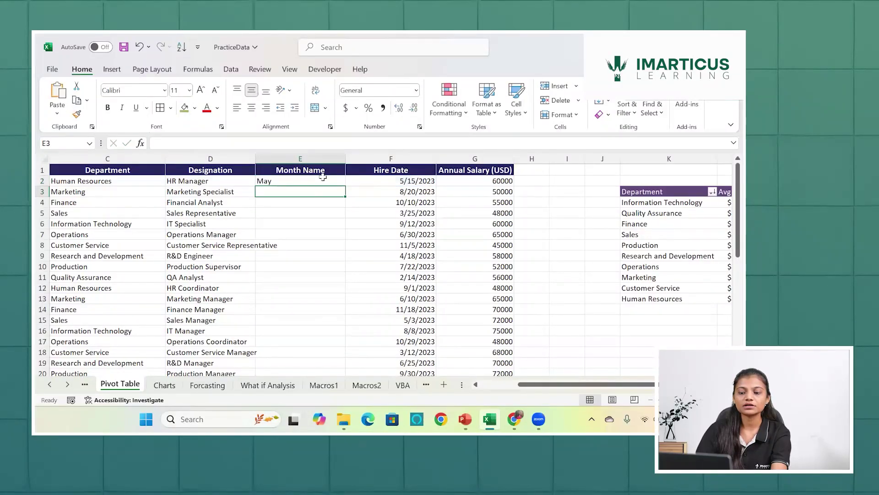
- Fill the month formula from E2 down the Month Name column for all employee rows and check the filled cells
click(325, 179)
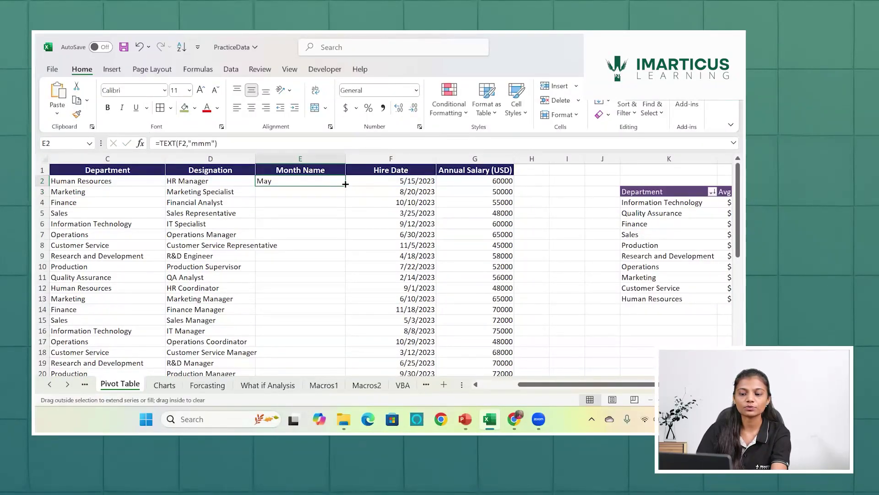
double_click(345, 184)
scroll(303, 297, down, 2)
scroll(302, 297, down, 8)
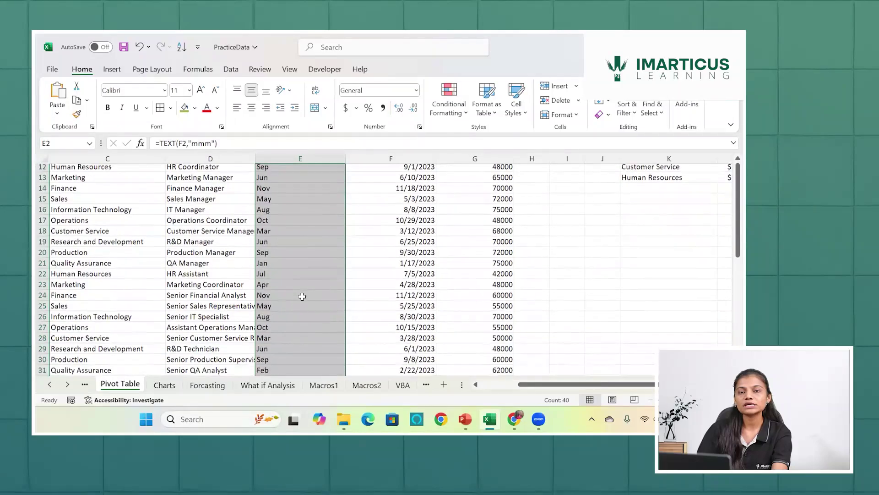
scroll(302, 296, up, 10)
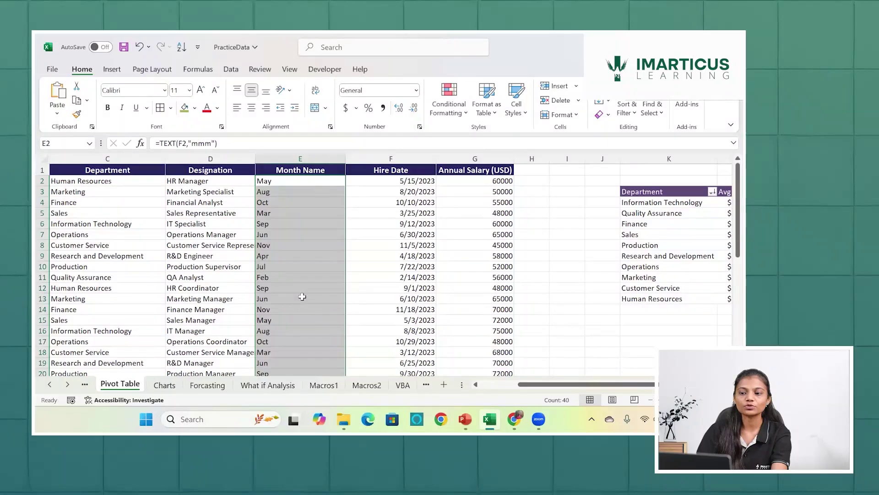
scroll(303, 296, right, 4)
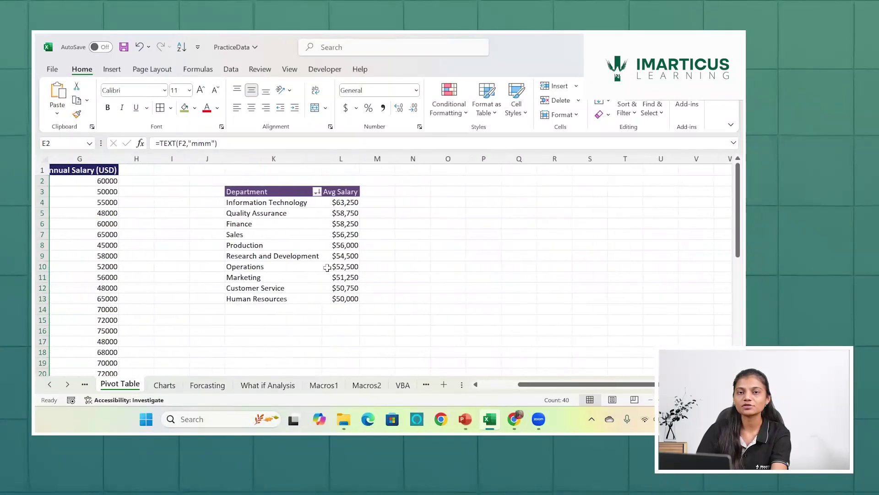
click(417, 238)
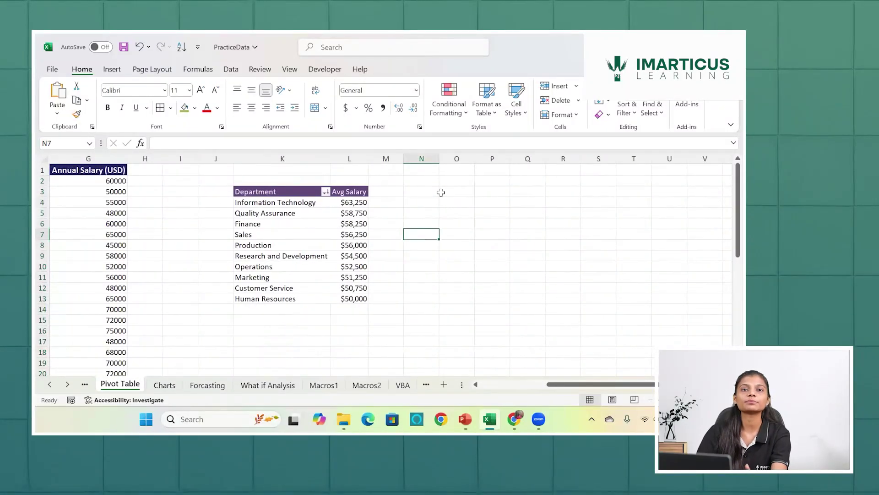
click(441, 192)
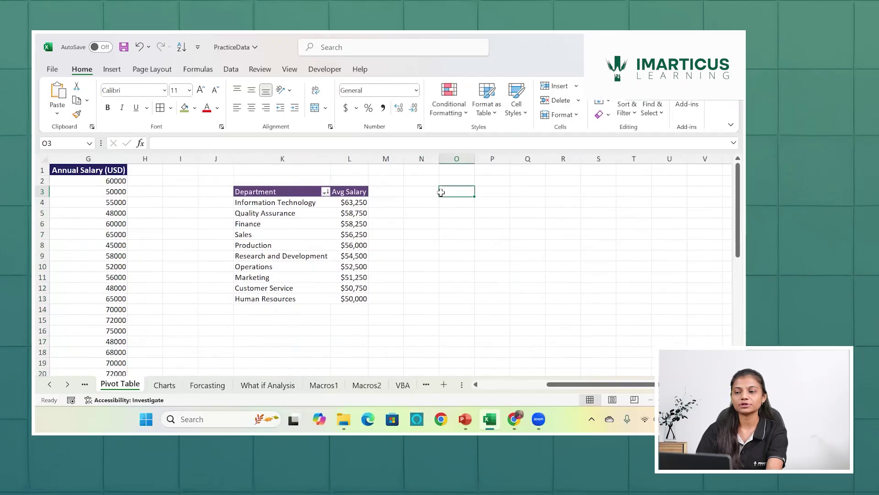
- Insert a PivotChart from the employee data A1:G41 at O3 of the existing Pivot Table sheet, and move the chart clear of its PivotTable
scroll(105, 239, left, 6)
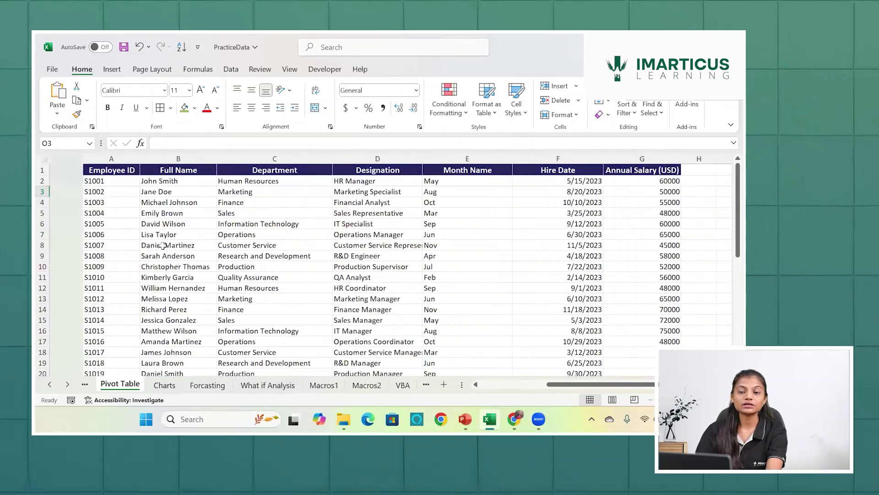
click(163, 245)
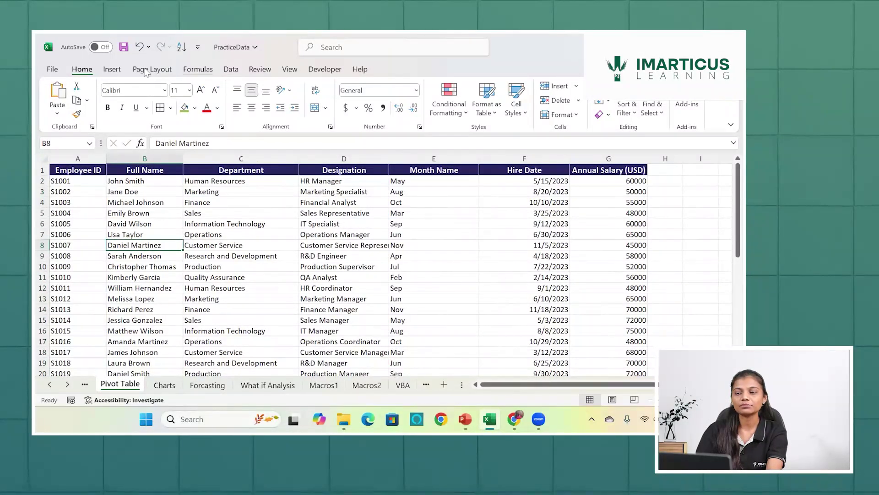
click(112, 70)
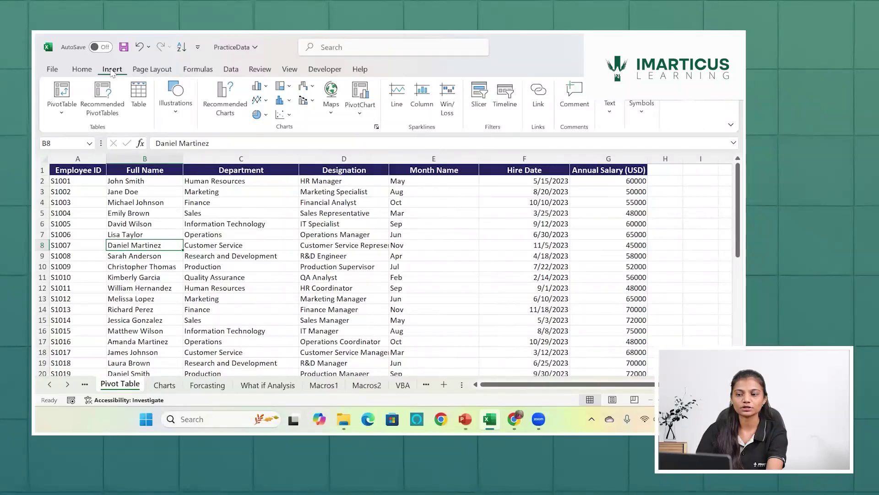
click(367, 115)
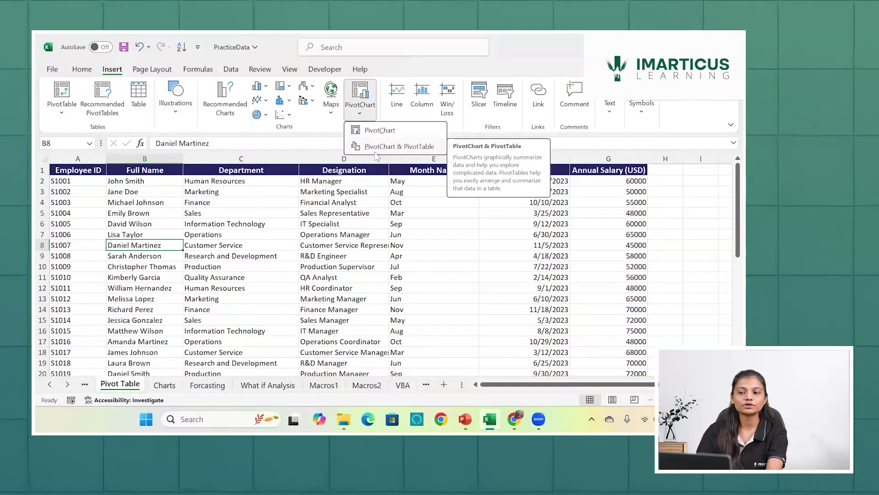
click(370, 97)
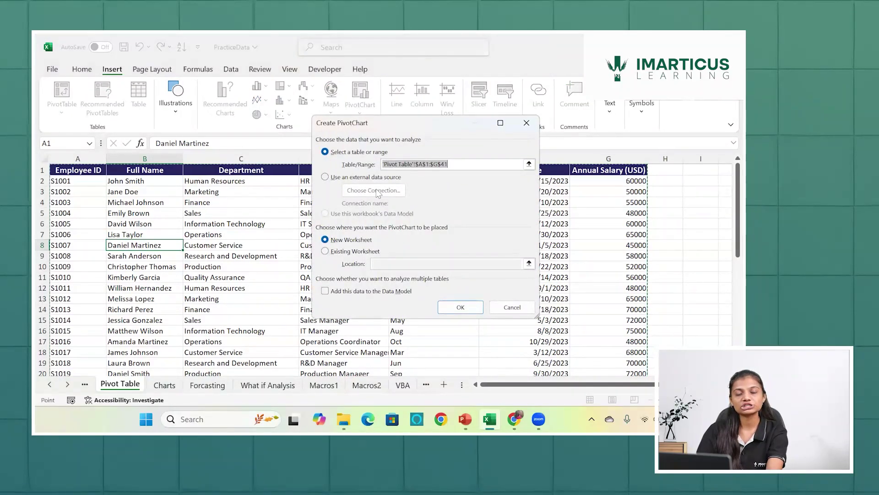
click(326, 252)
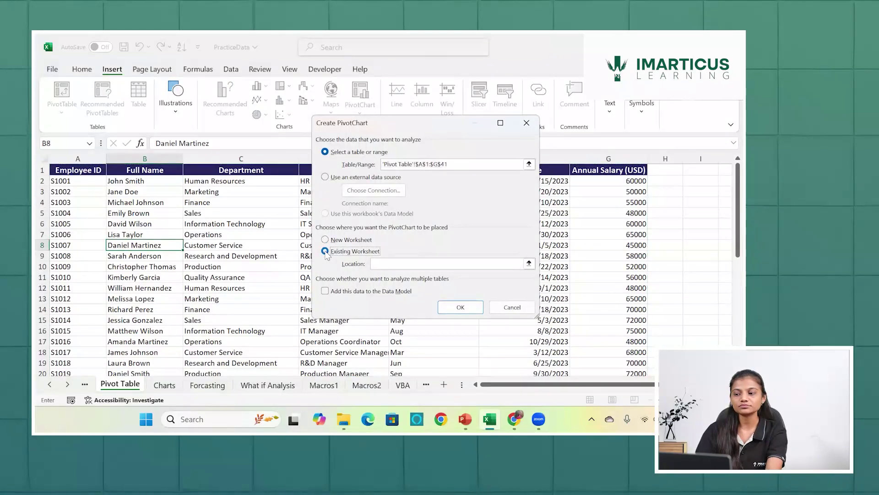
click(530, 264)
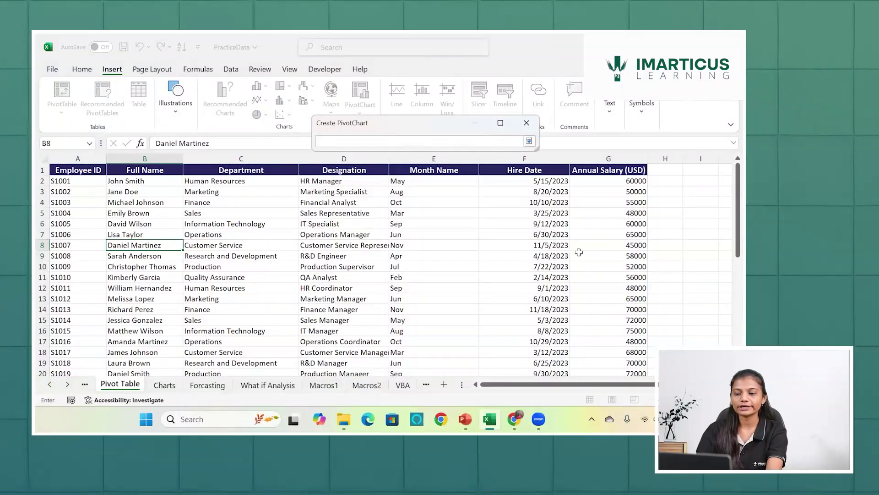
scroll(578, 252, right, 3)
scroll(386, 190, right, 4)
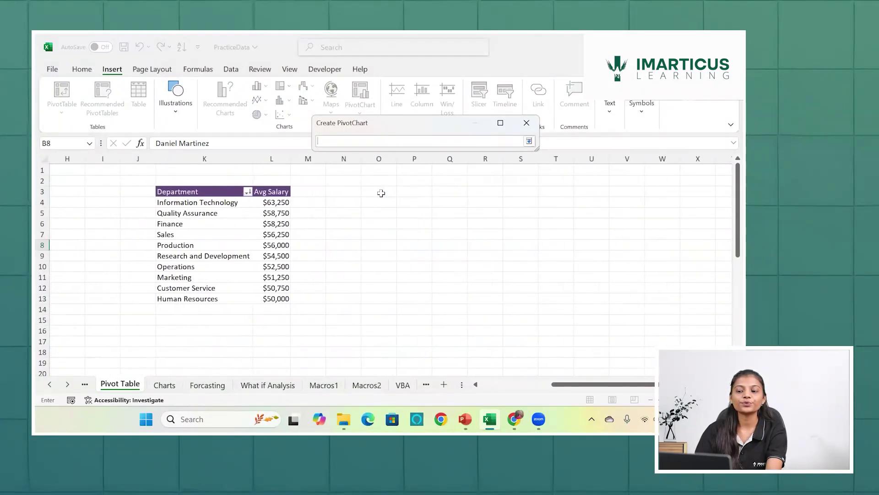
click(381, 192)
key(Return)
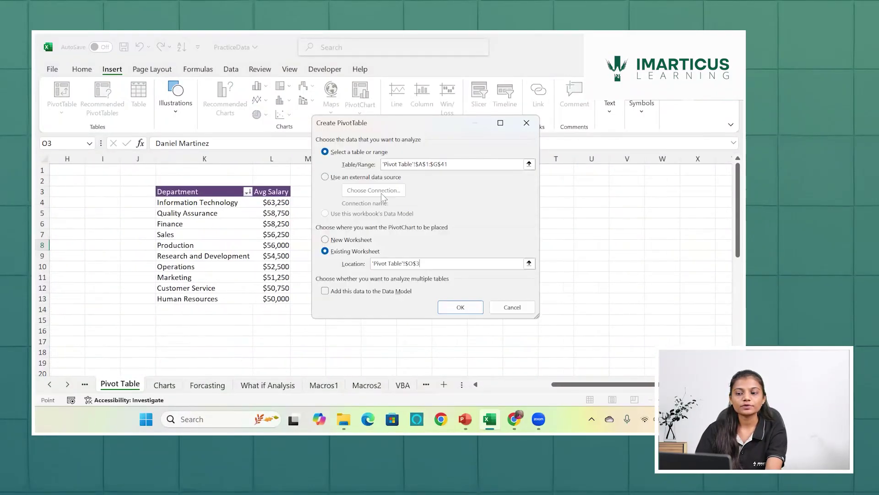
click(459, 307)
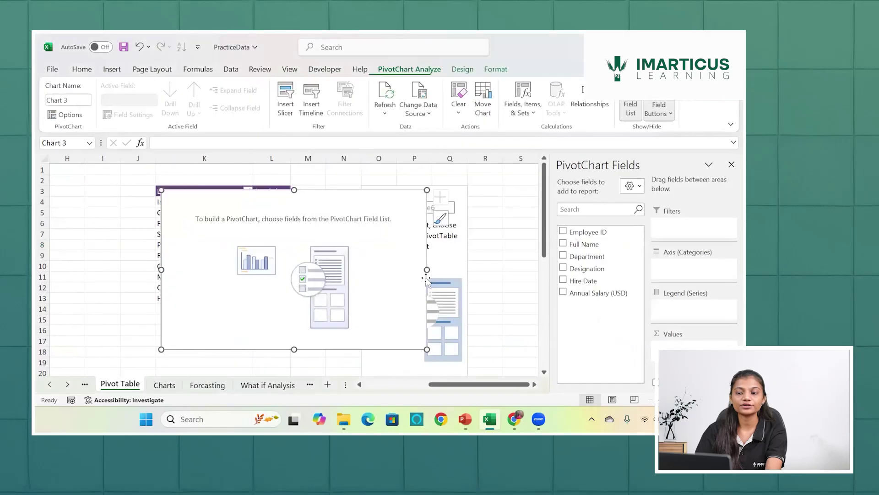
drag(348, 208, 281, 202)
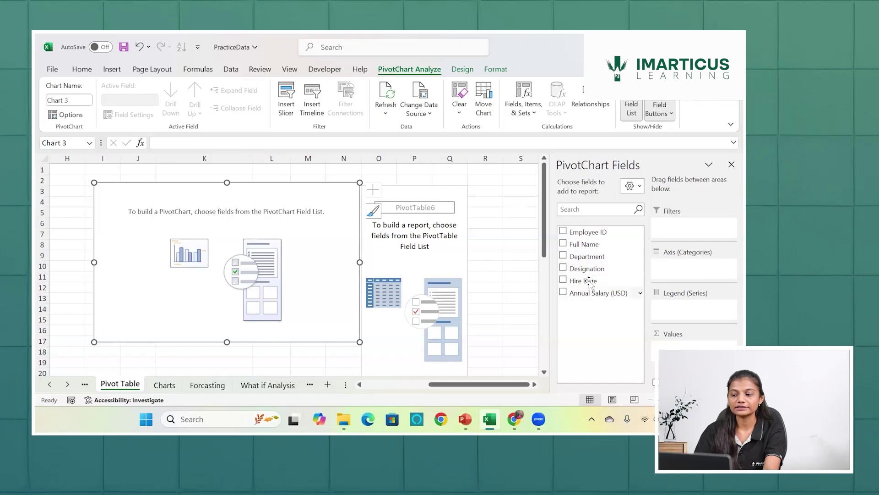
- Put Hire Date on the PivotChart axis keeping only its Months grouping, and add Employee ID to the values as a count
drag(589, 281, 684, 267)
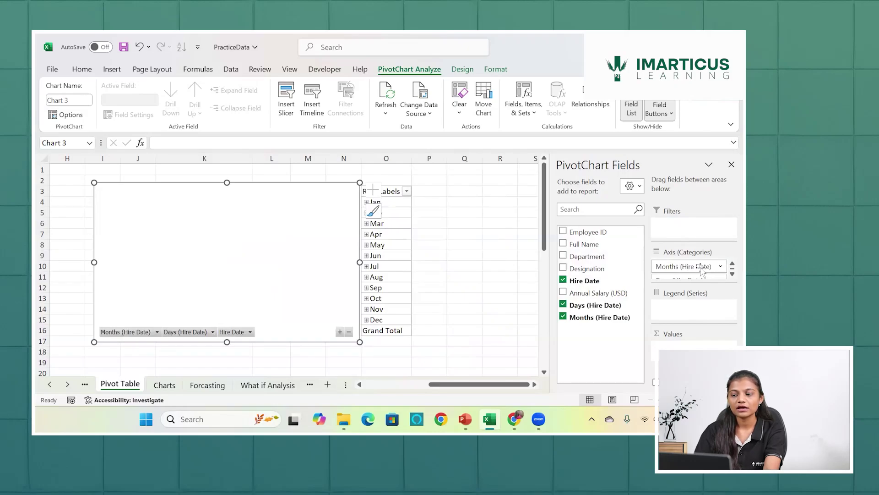
scroll(703, 270, down, 2)
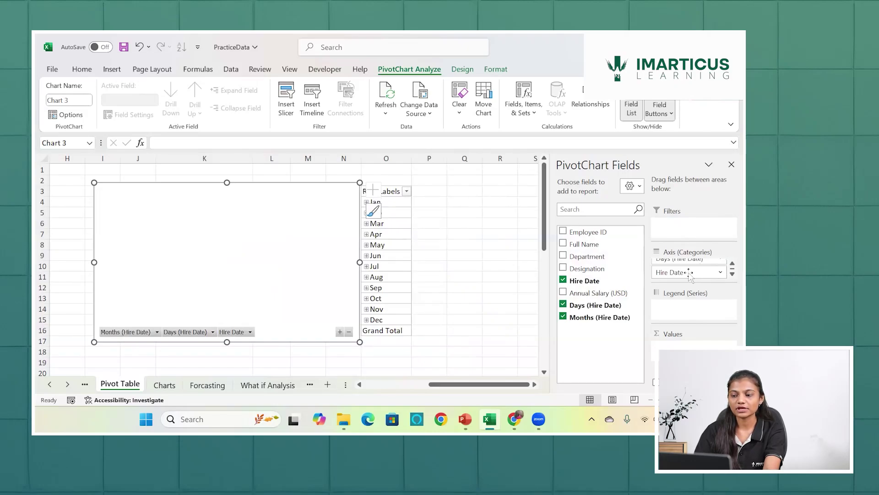
click(563, 305)
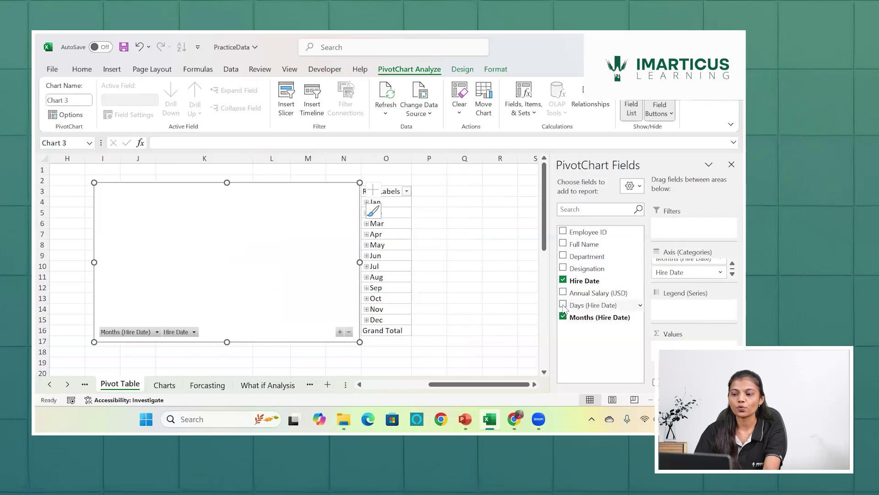
click(563, 281)
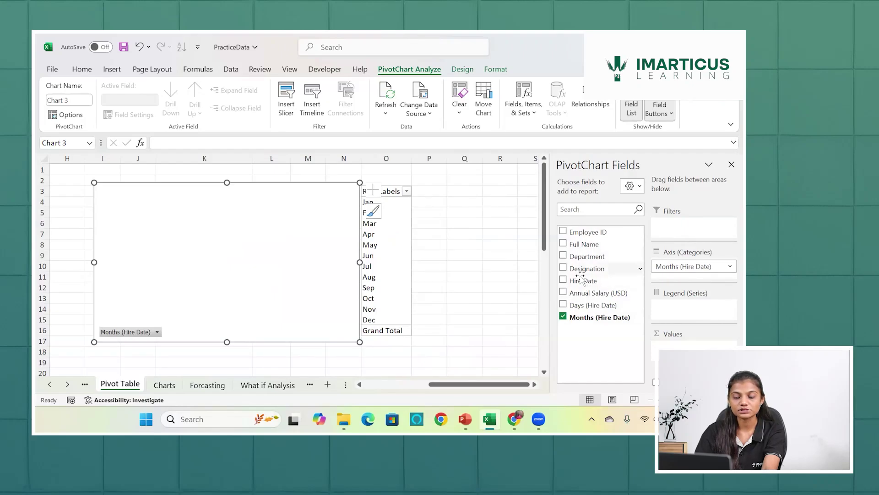
mouse_move(587, 233)
mouse_down()
mouse_move(673, 321)
mouse_move(682, 344)
mouse_up()
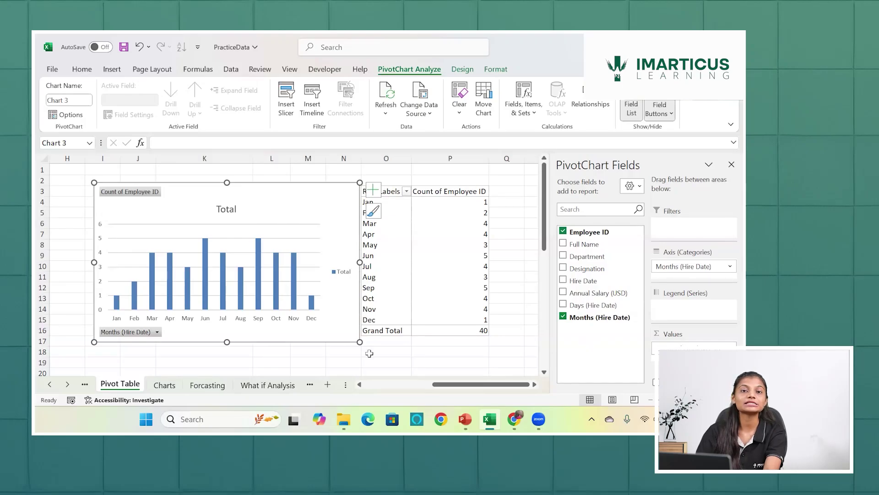
- Review the employee source data, and delete the legend from the monthly hires PivotChart
scroll(326, 351, left, 6)
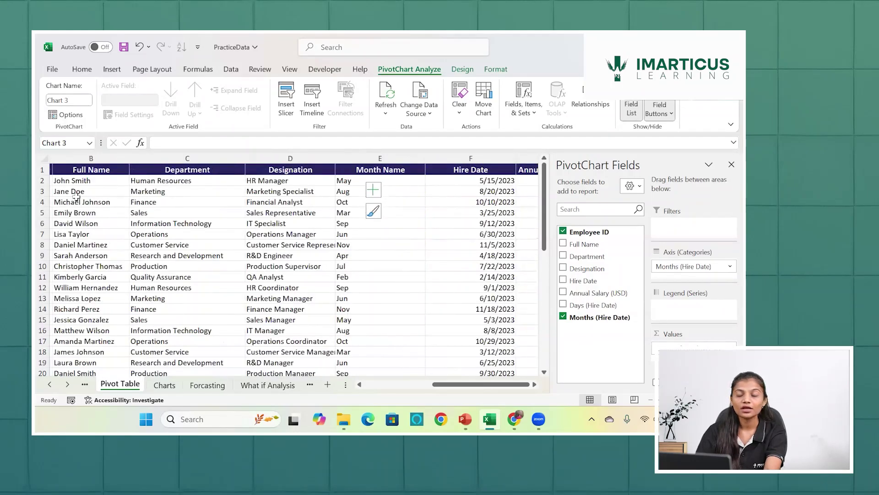
scroll(76, 196, left, 1)
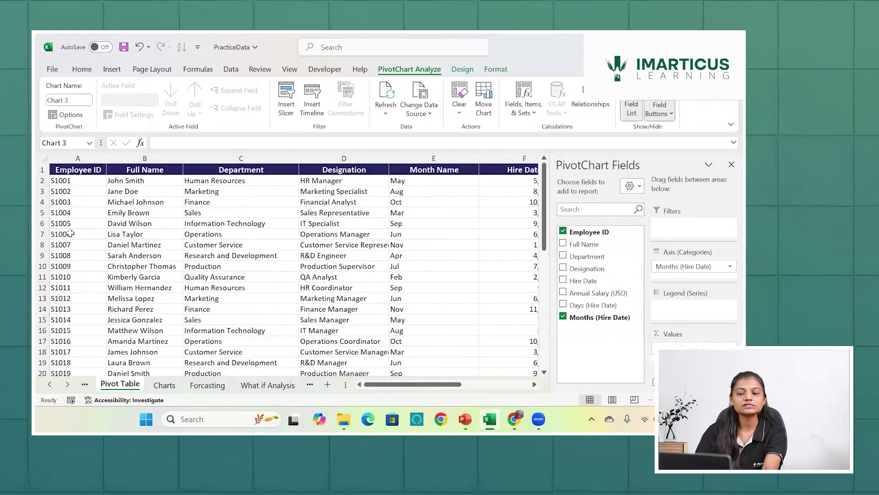
scroll(70, 234, right, 10)
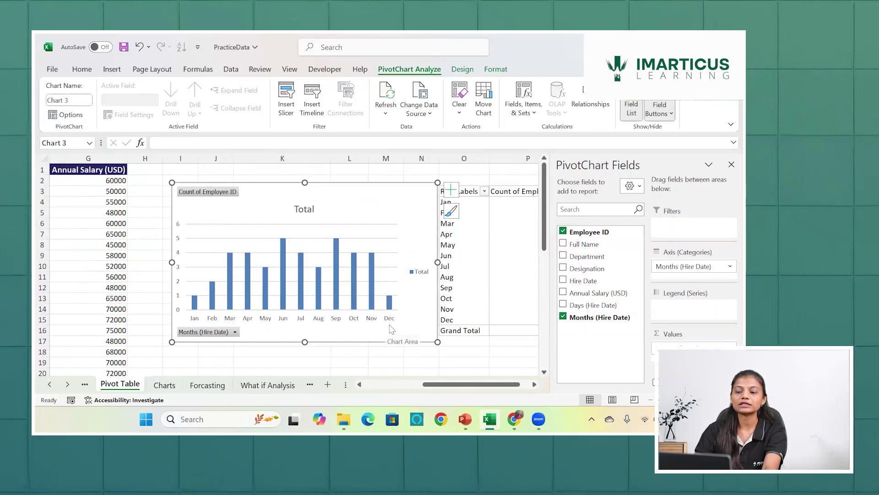
click(422, 272)
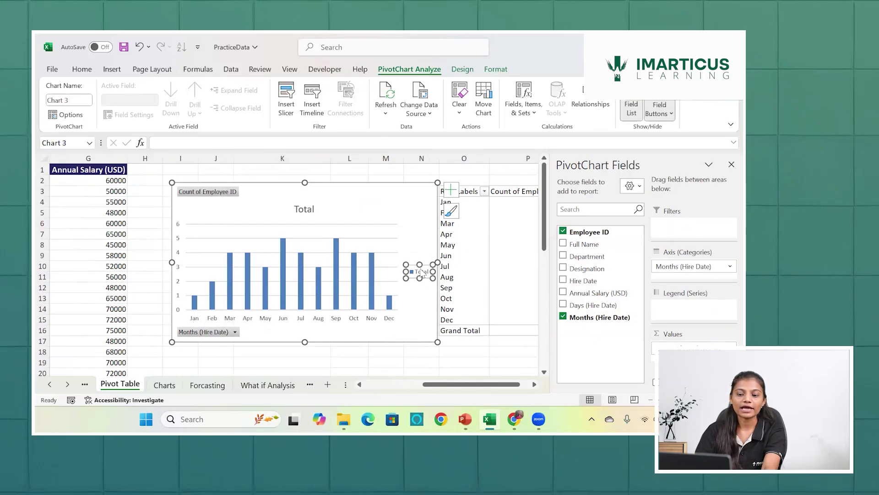
key(Delete)
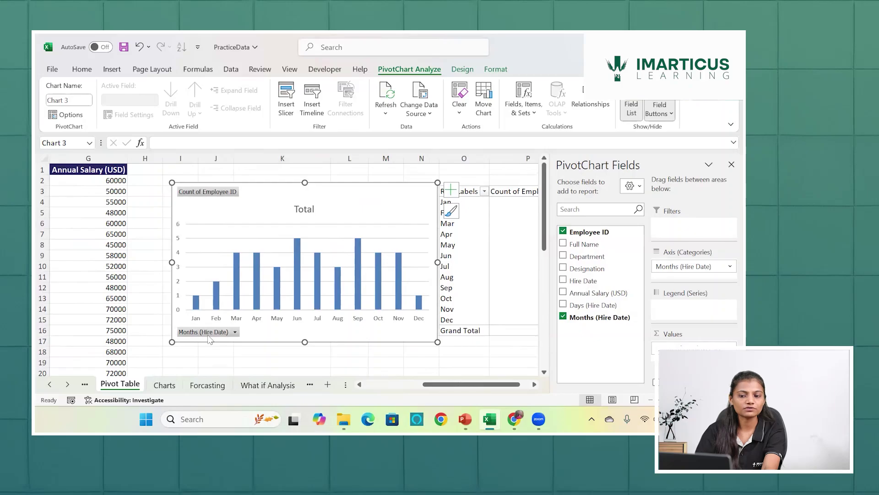
- Hide the value field button on the monthly hires PivotChart and delete the chart's vertical axis
click(235, 331)
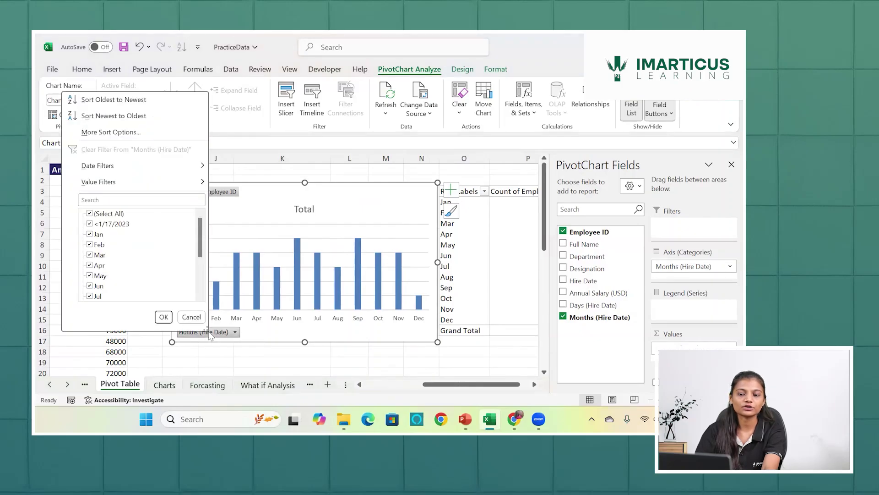
click(272, 333)
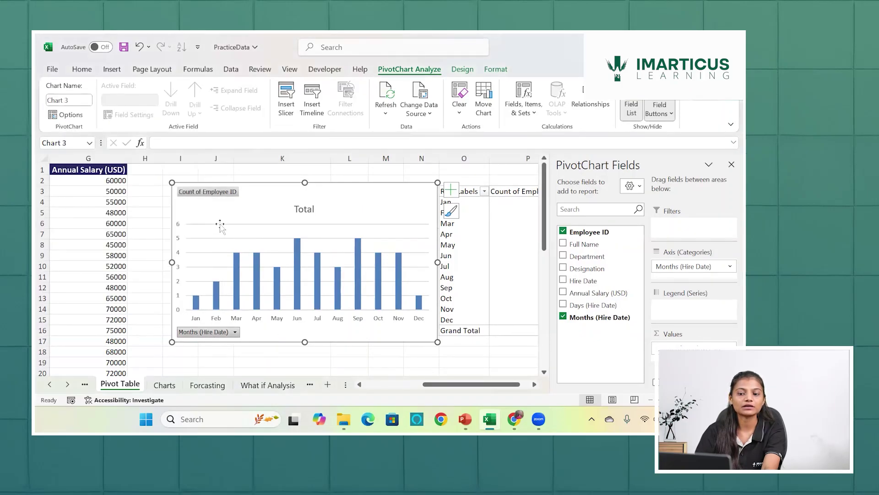
right_click(224, 196)
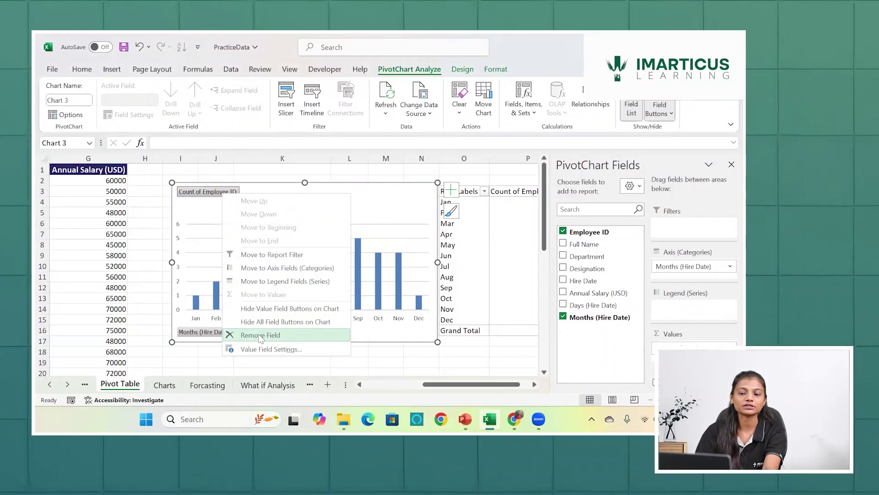
click(268, 309)
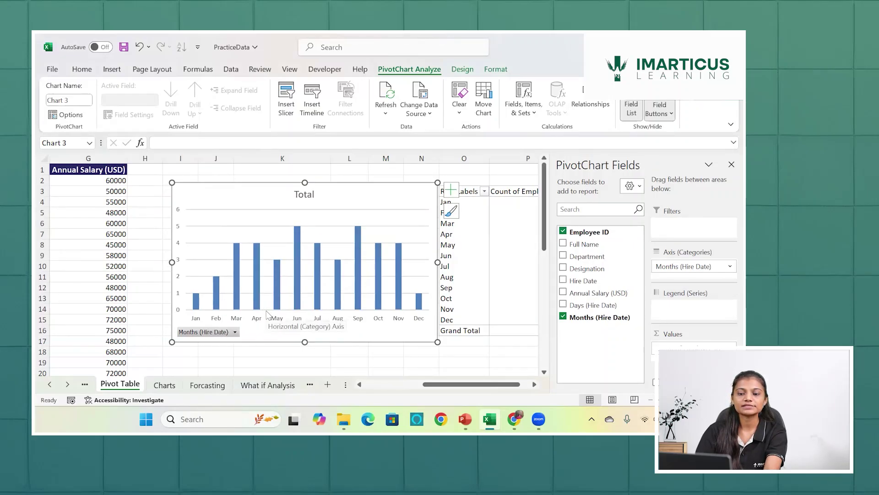
click(176, 256)
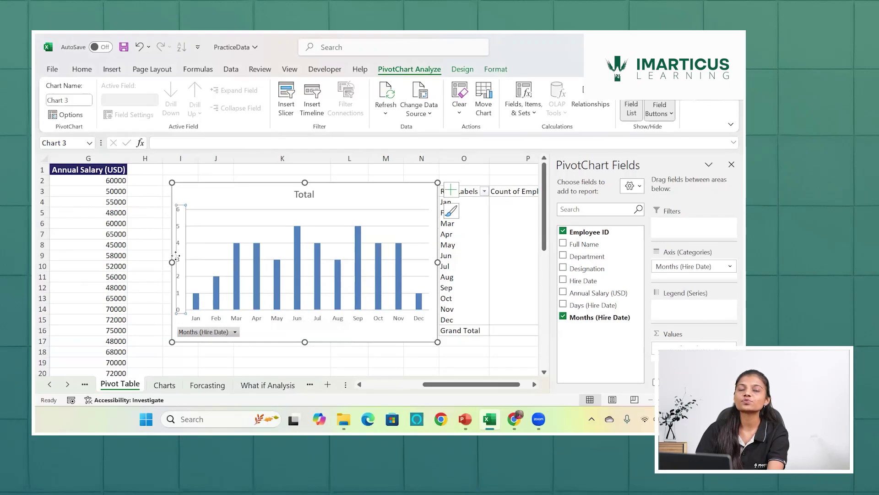
key(Delete)
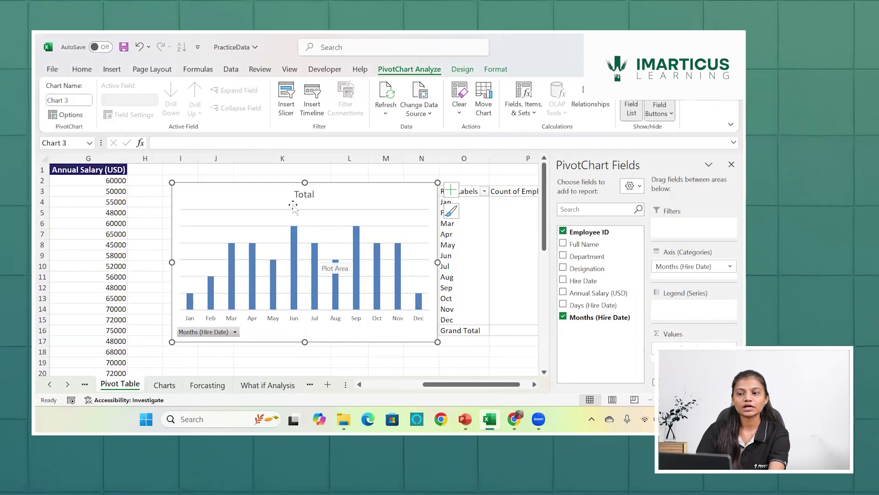
- Change the monthly hires PivotChart from columns to a 2-D line chart with markers
click(124, 69)
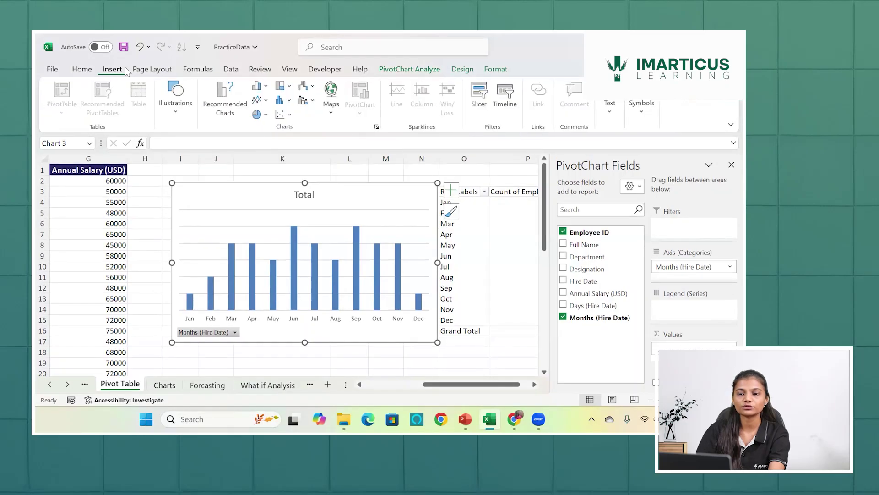
click(263, 104)
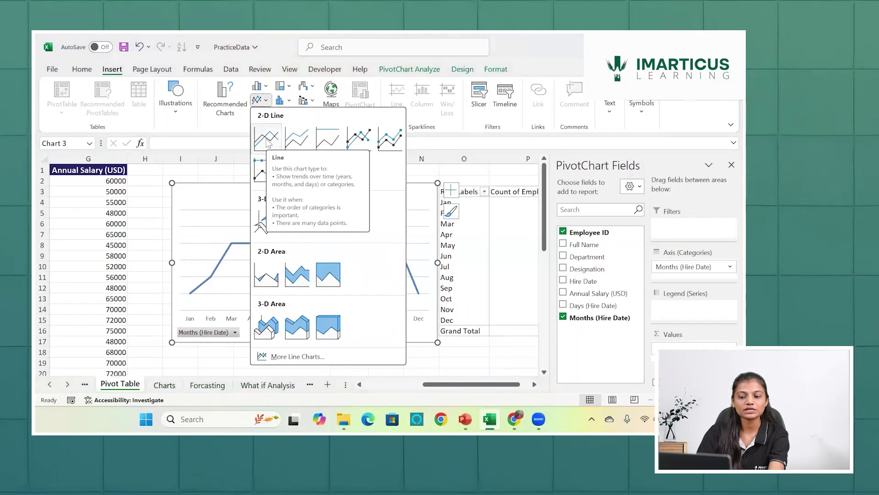
click(361, 146)
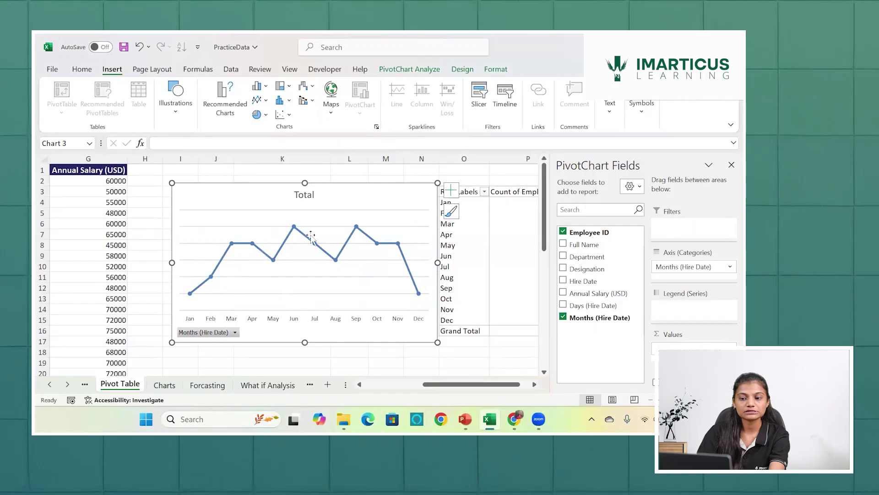
- Add data labels to all points of the monthly hires line chart
click(326, 252)
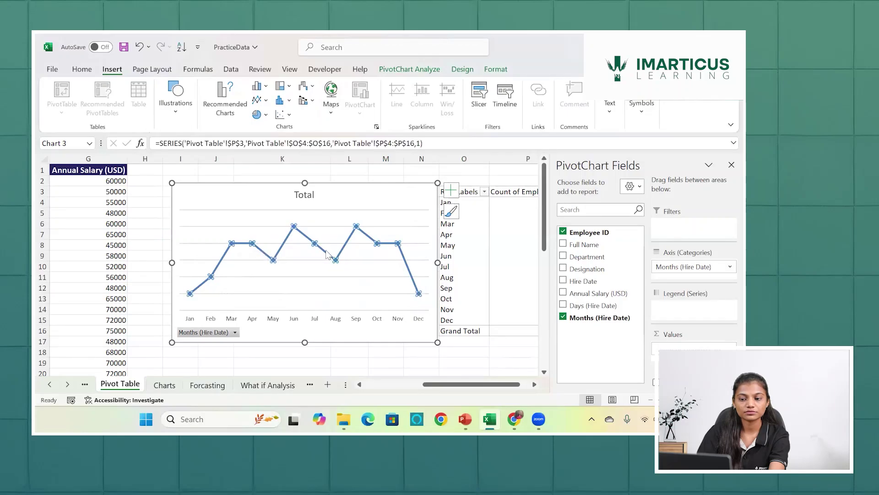
click(307, 237)
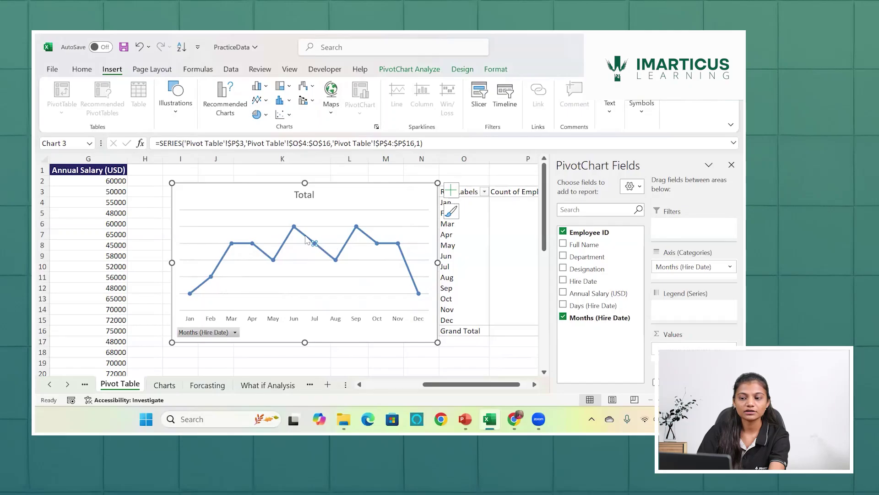
click(347, 243)
click(452, 191)
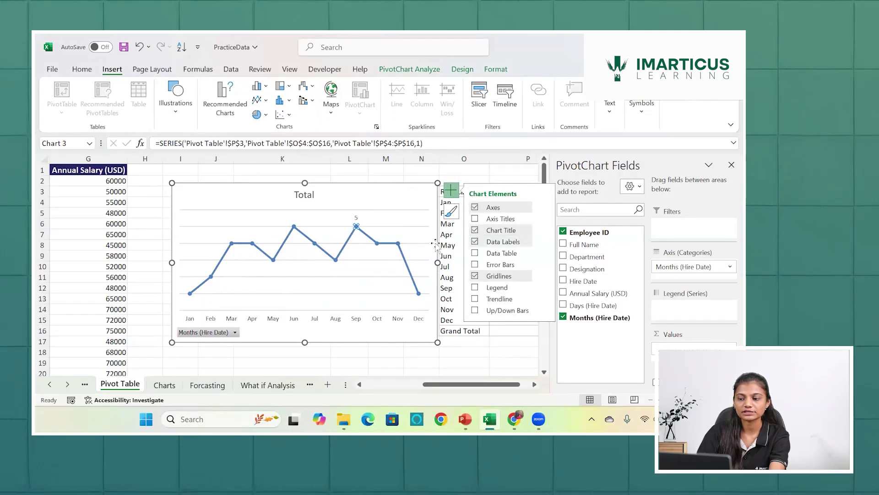
click(377, 218)
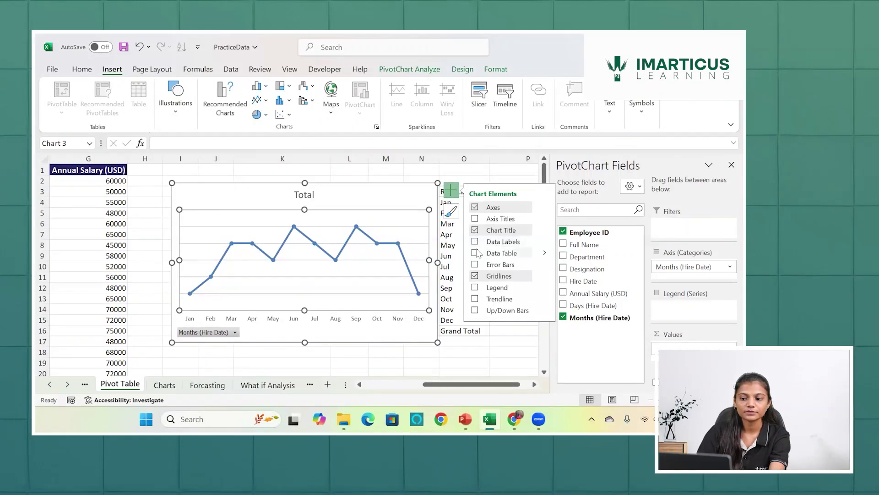
click(475, 243)
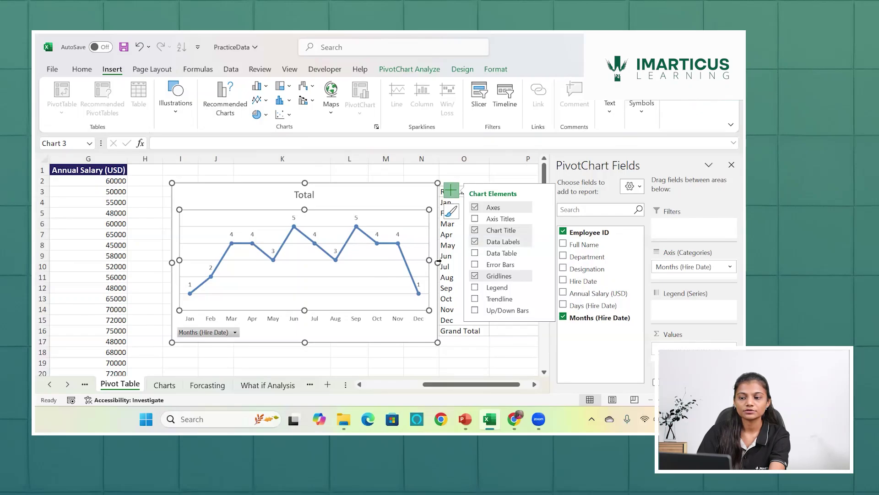
- Widen the monthly hires PivotChart to the far edge of column O and select its chart title
drag(440, 260, 509, 268)
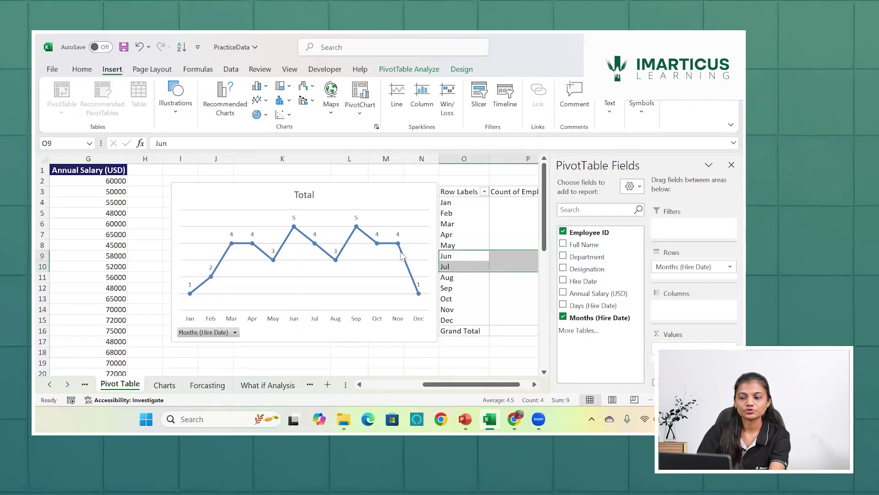
click(430, 204)
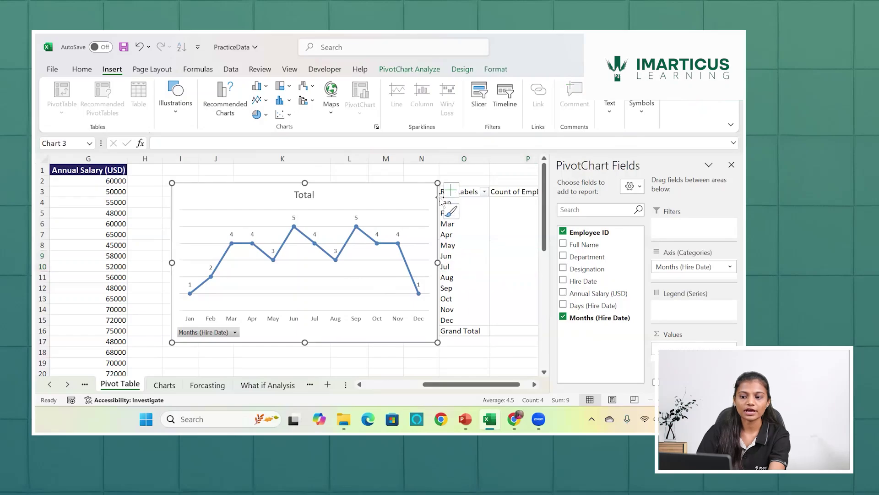
drag(438, 263, 495, 262)
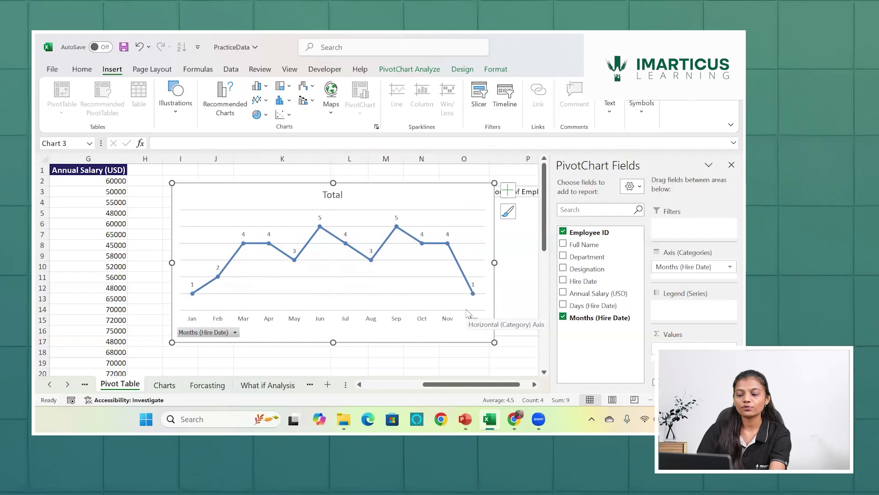
click(337, 195)
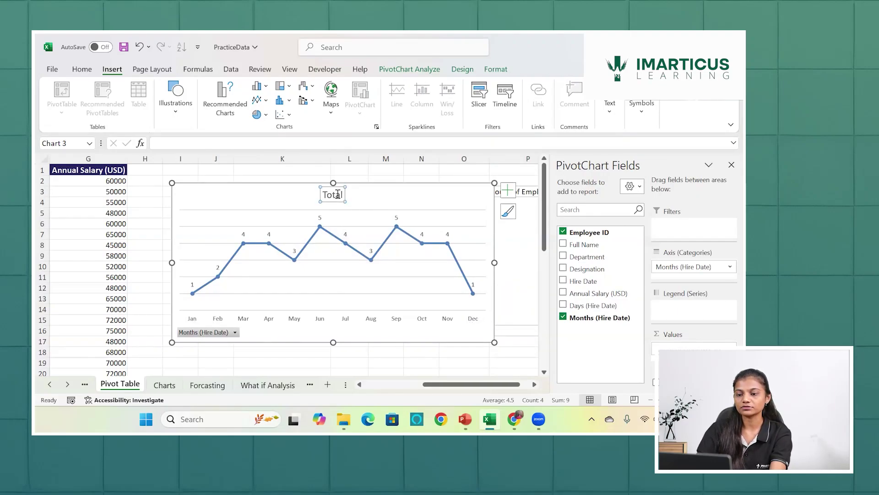
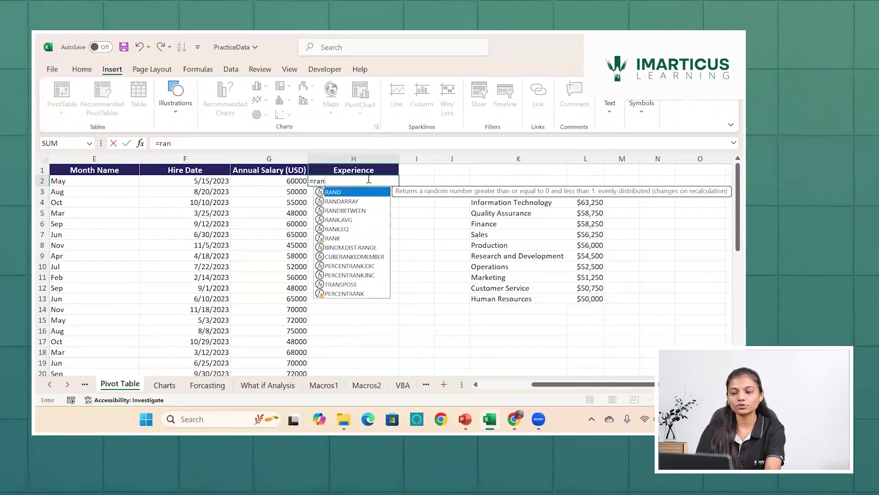
- Complete the formula in H2 under Experience as =RANDBETWEEN(0,7)
key(Down)
key(Down)
key(Tab)
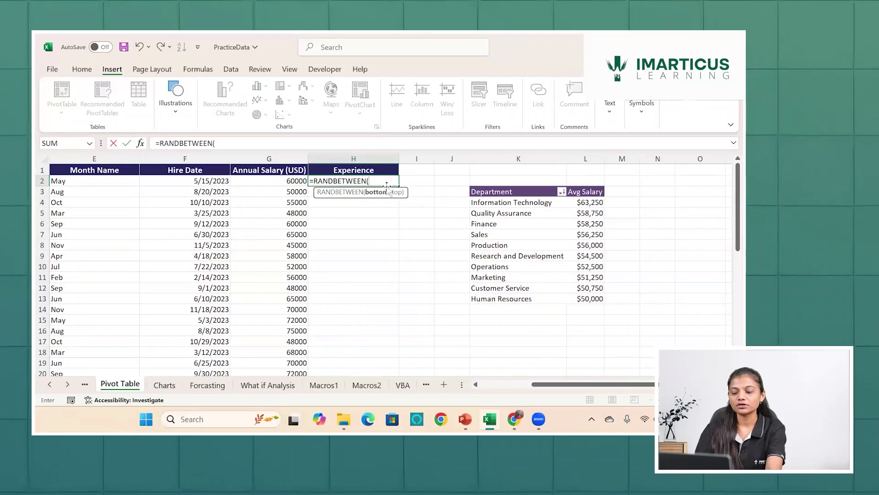
text(0,)
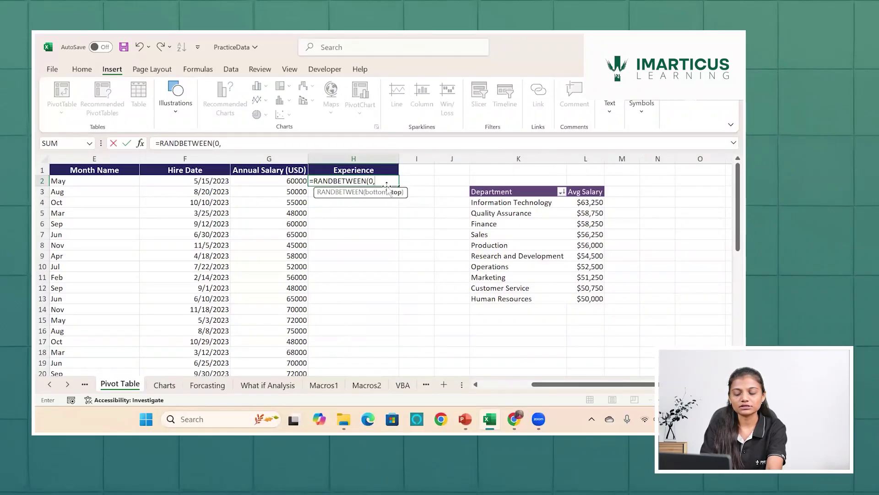
text(7)
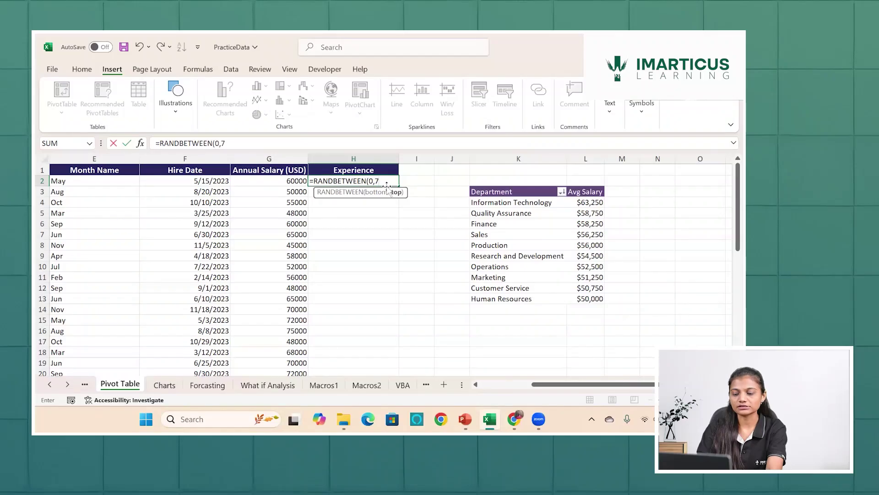
text())
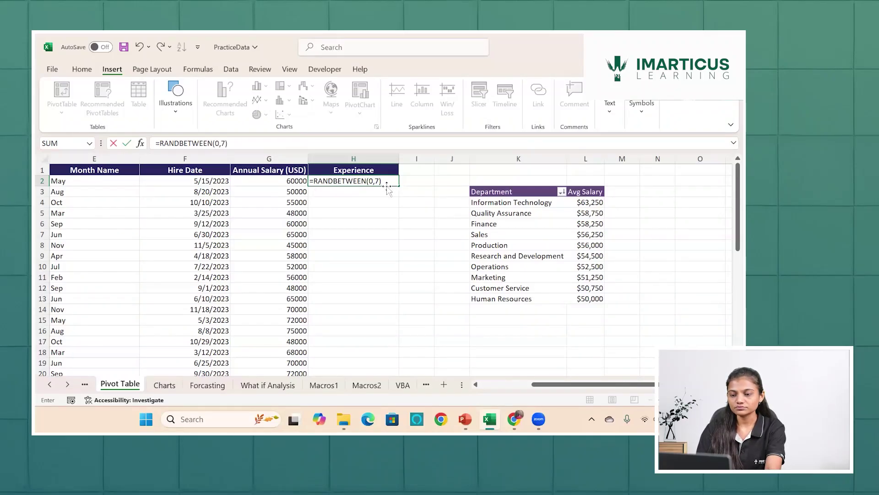
key(Return)
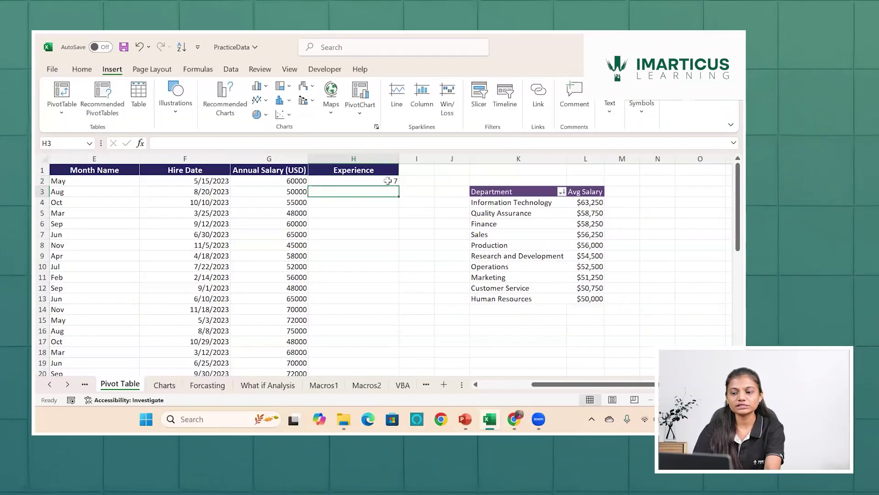
- Fill the random number formula from H2 down the Experience column for all employee rows and check the filled cells
click(388, 181)
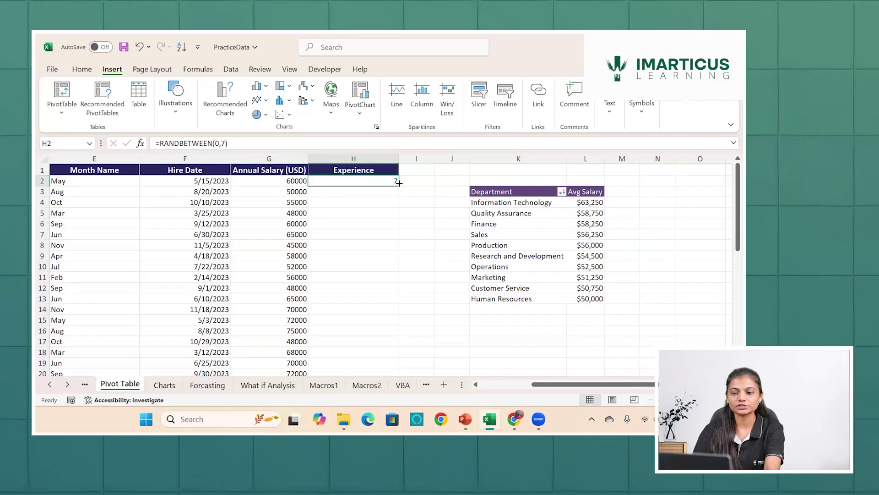
double_click(399, 182)
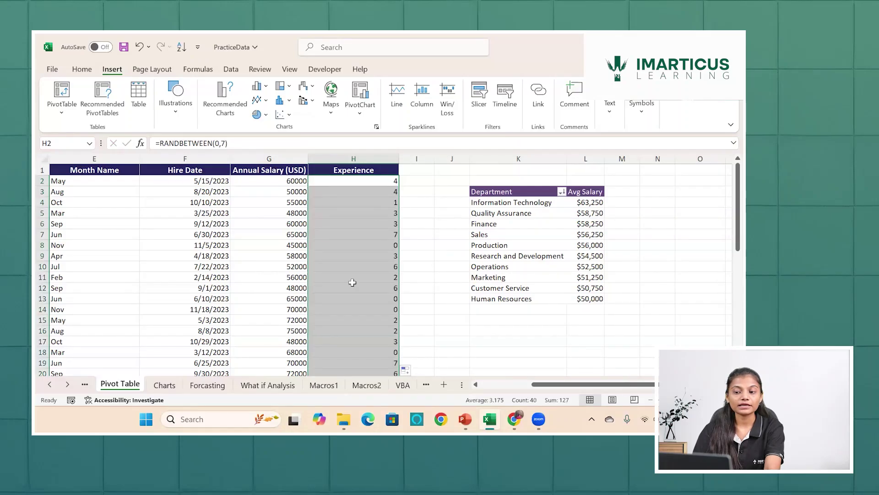
scroll(352, 282, down, 5)
scroll(353, 282, down, 4)
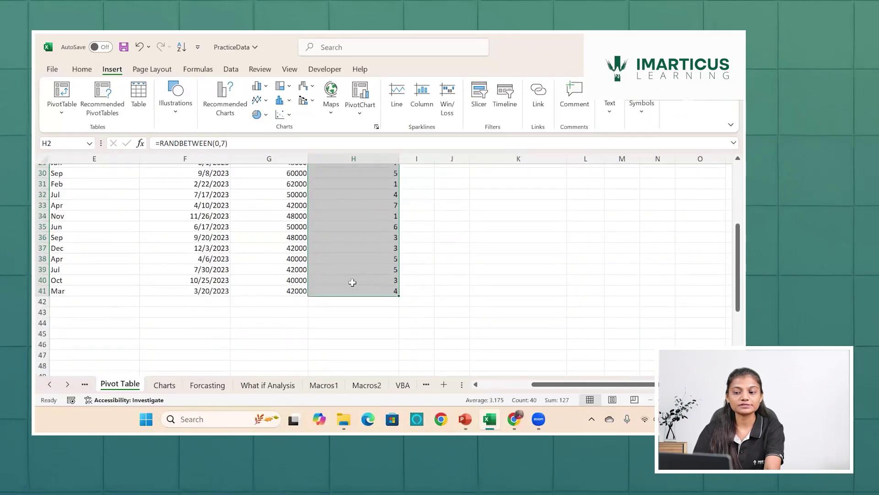
scroll(353, 282, up, 10)
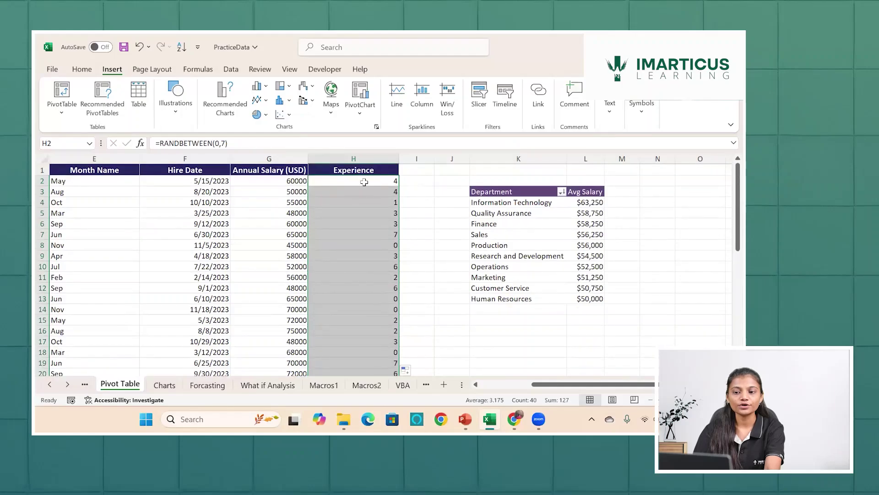
scroll(359, 297, down, 5)
scroll(359, 296, down, 7)
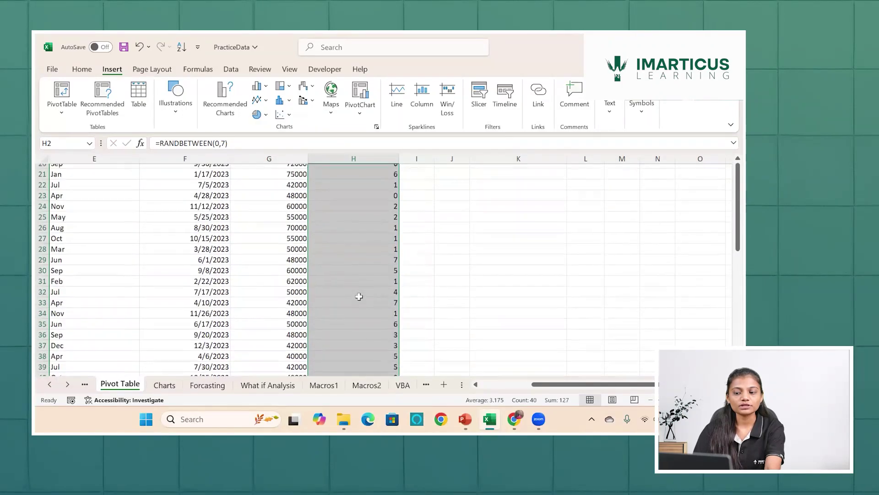
scroll(359, 296, up, 12)
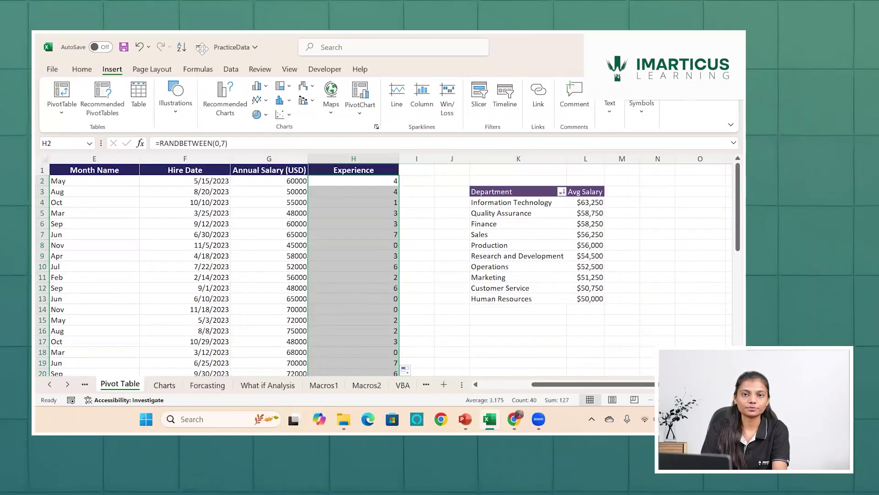
- Refill the Experience formula down from H2, copy the filled cells, and paste them back in place as values only
click(327, 182)
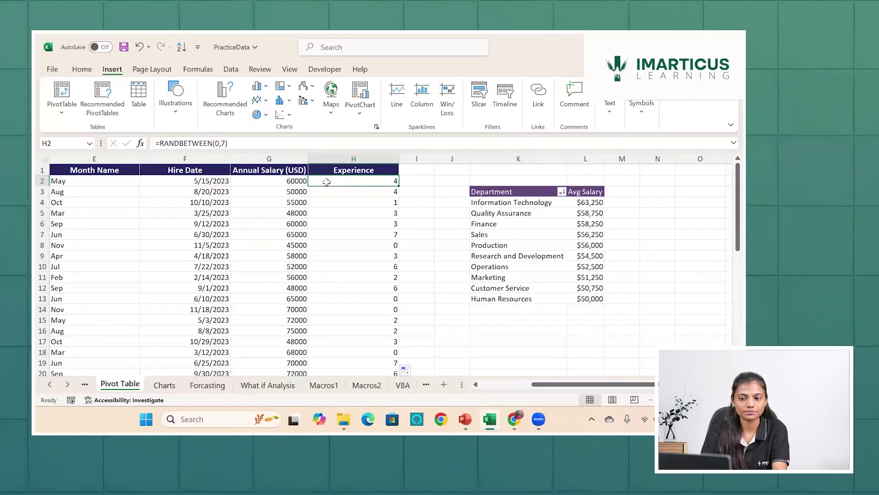
double_click(400, 186)
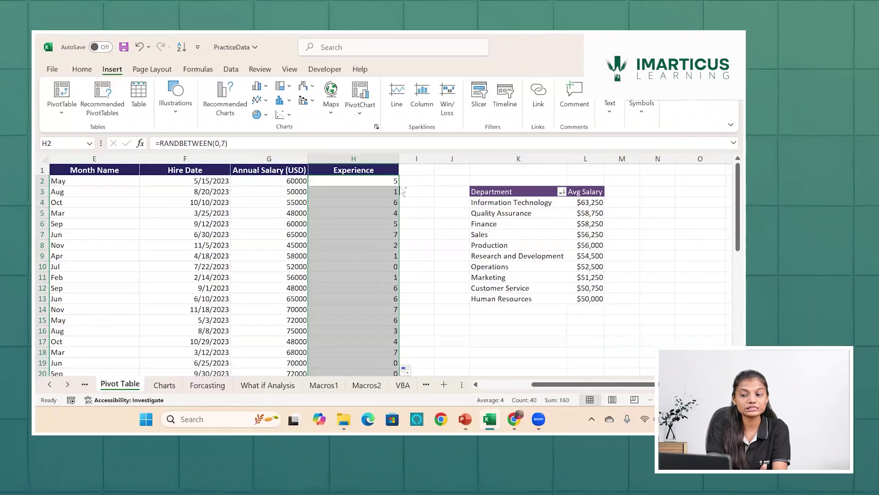
key(ctrl+c)
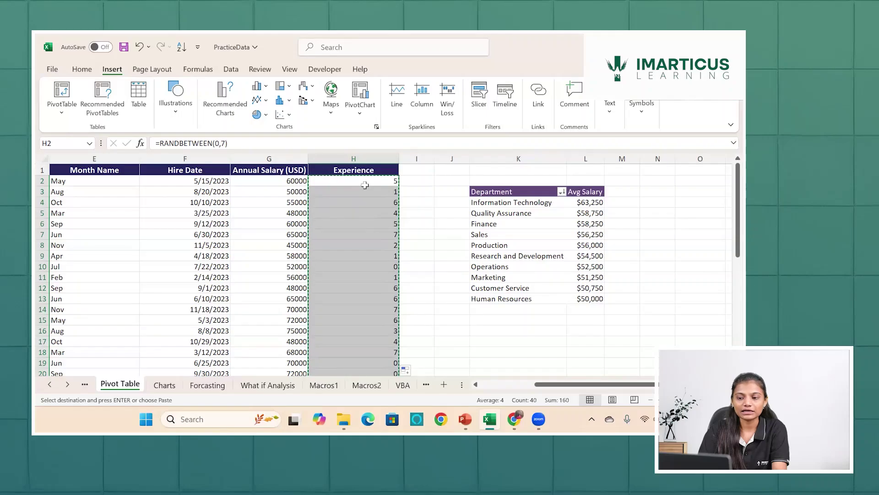
click(365, 185)
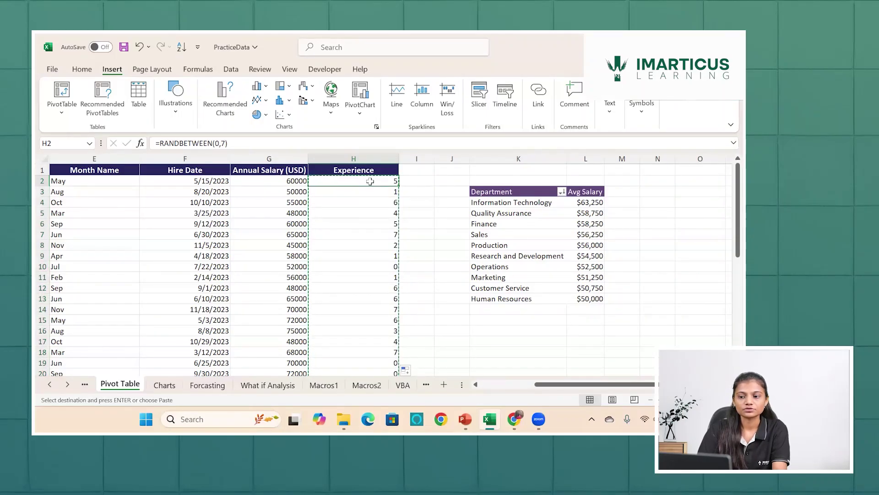
right_click(370, 182)
click(414, 156)
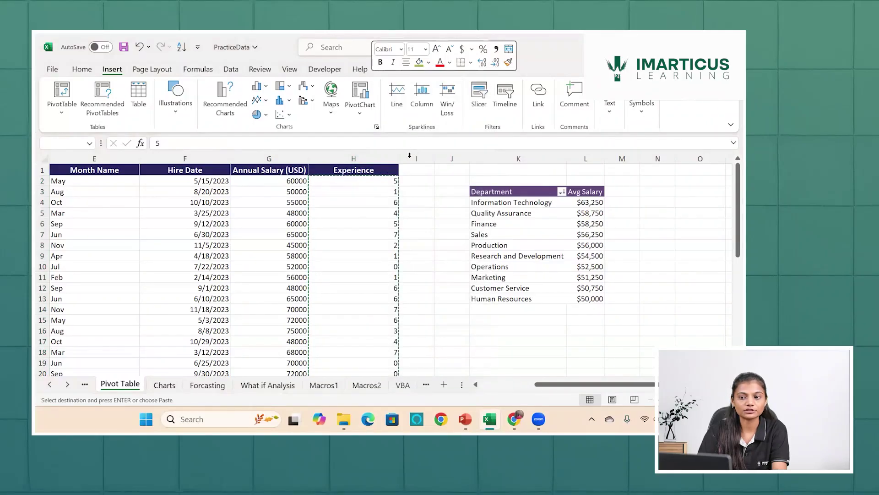
- Check the Experience cells H2, H3, H4 and H6 for fixed values instead of formulas
click(390, 191)
click(386, 202)
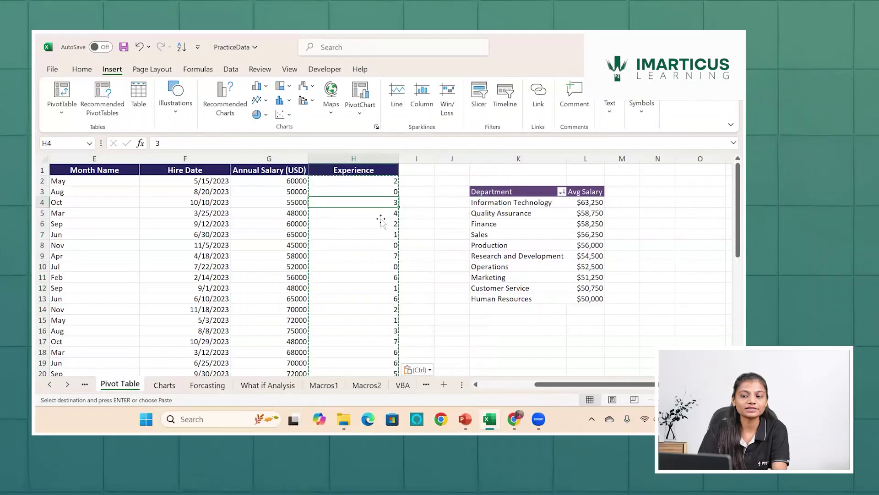
click(380, 221)
click(386, 182)
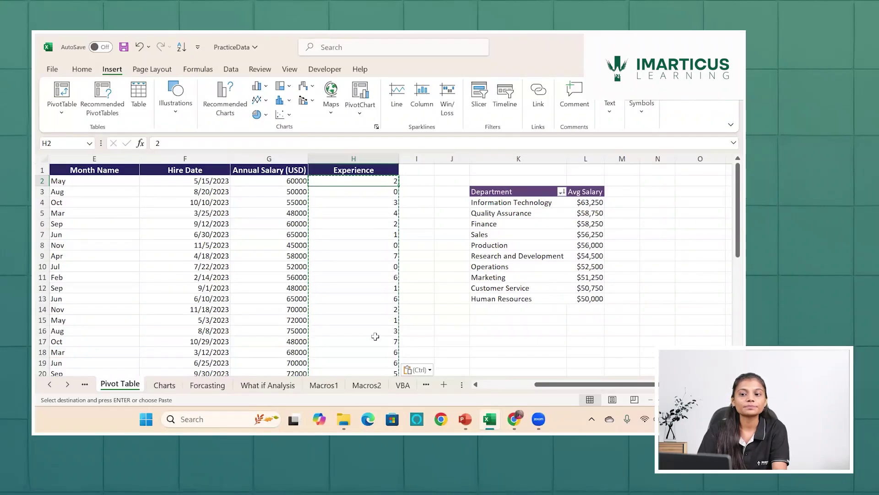
click(342, 158)
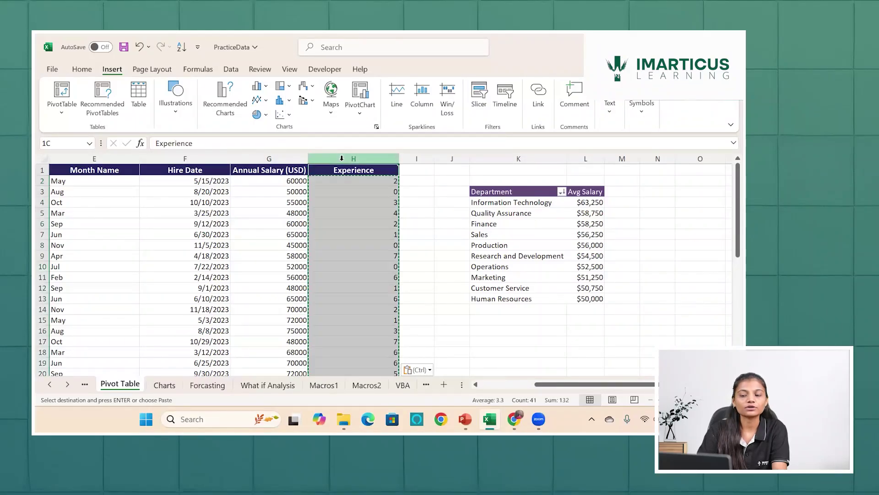
key(shift+Left)
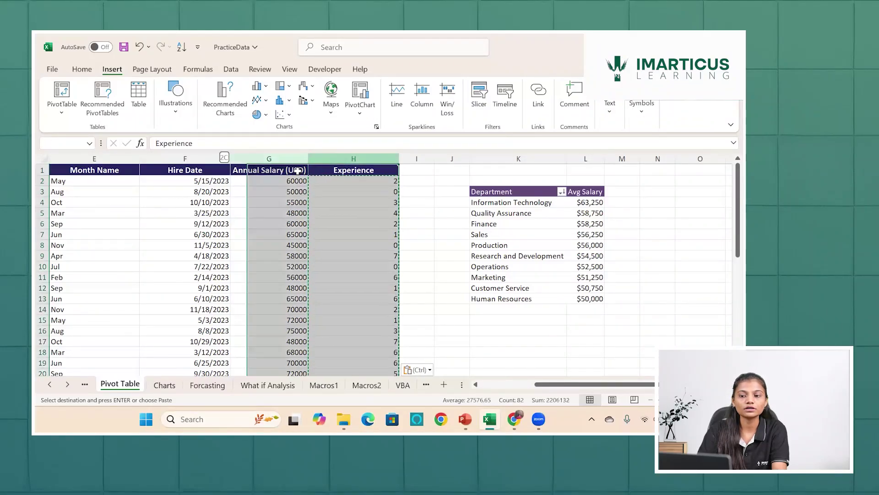
key(Left)
- Insert a markers-only scatter chart from the Annual Salary (USD) and Experience data in G1:H41
click(340, 171)
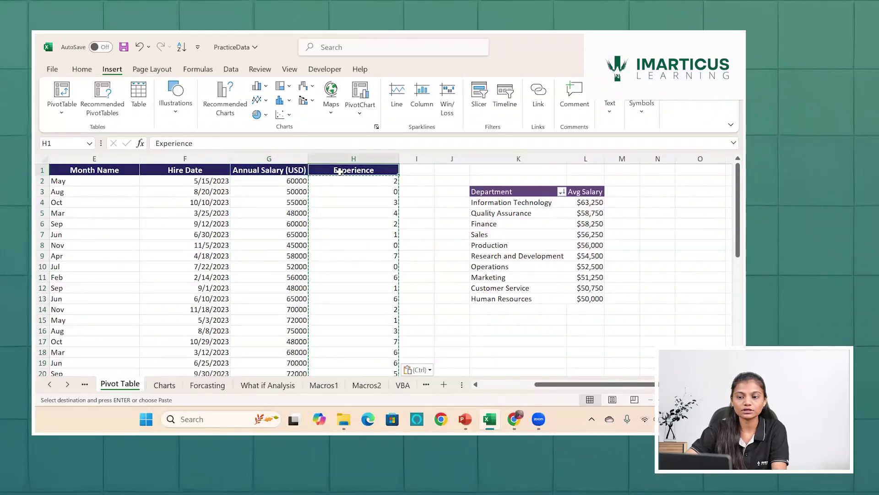
key(ctrl+shift+Down)
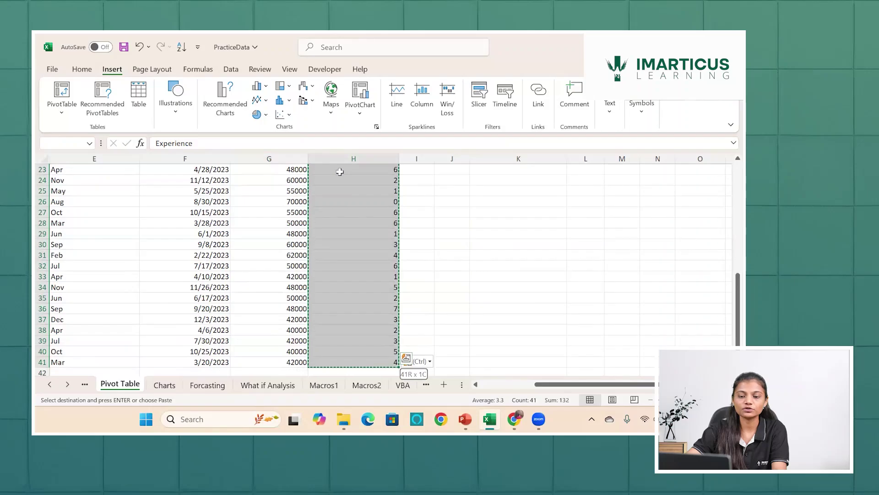
key(ctrl+shift+Left)
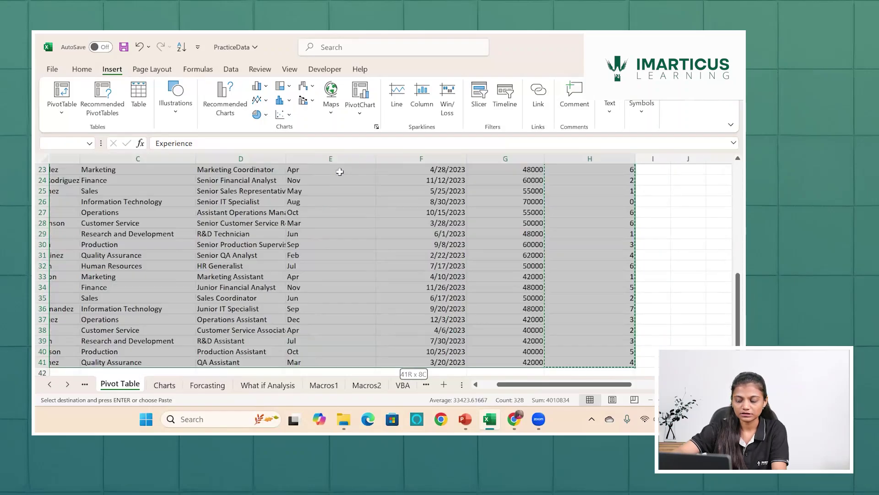
key(ctrl+shift+Left)
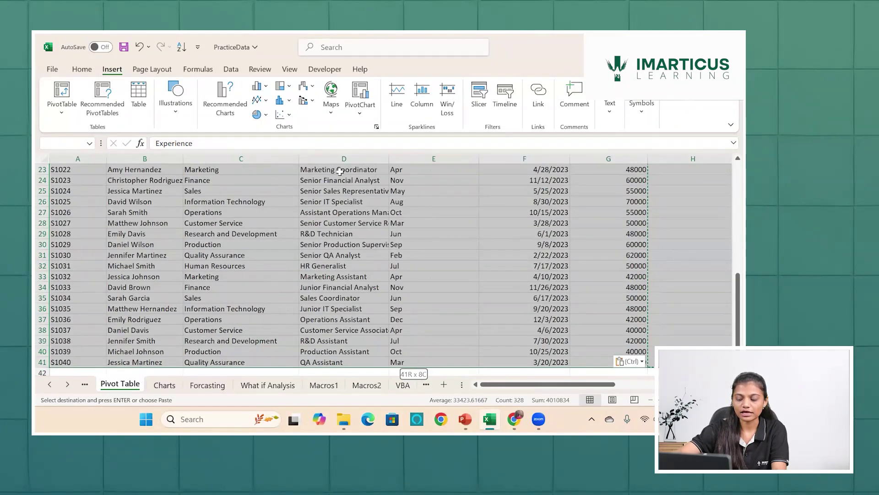
key(ctrl+shift+Right)
key(ctrl+shift+Right)
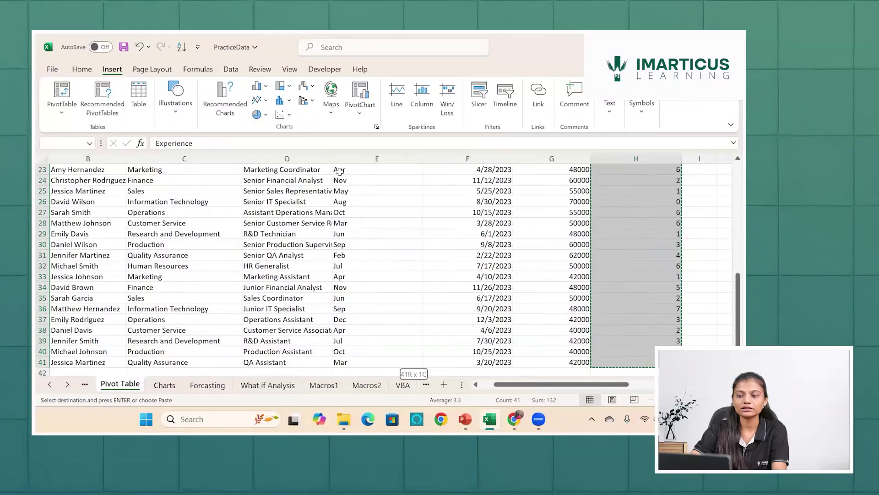
key(shift+Left)
scroll(339, 171, up, 8)
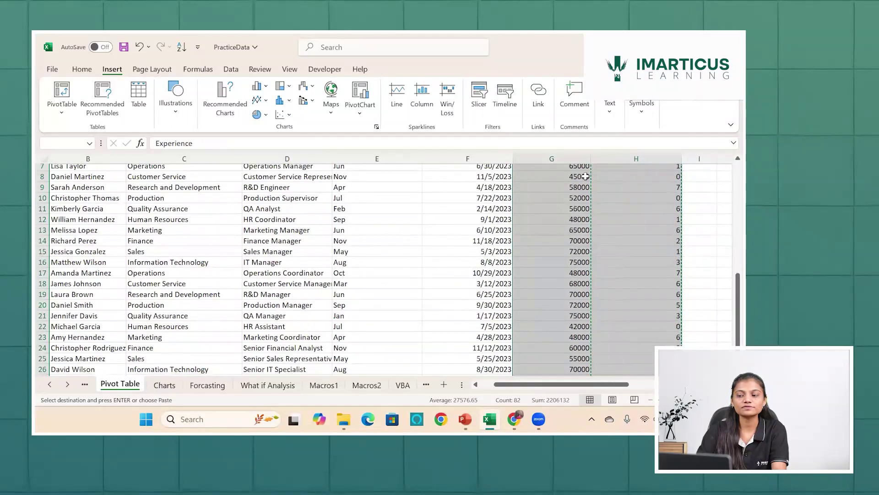
click(280, 116)
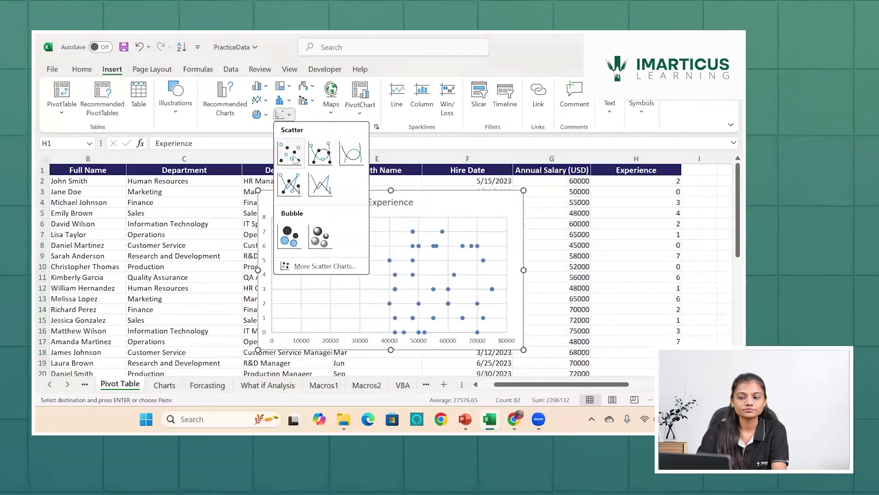
click(293, 153)
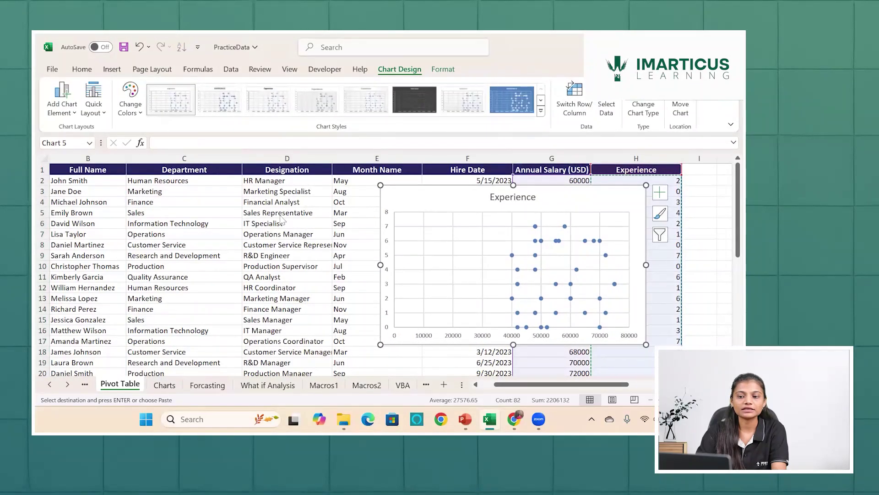
- Move the scatter chart over columns G to K and show its list of chart elements
scroll(283, 220, right, 5)
drag(290, 199, 490, 198)
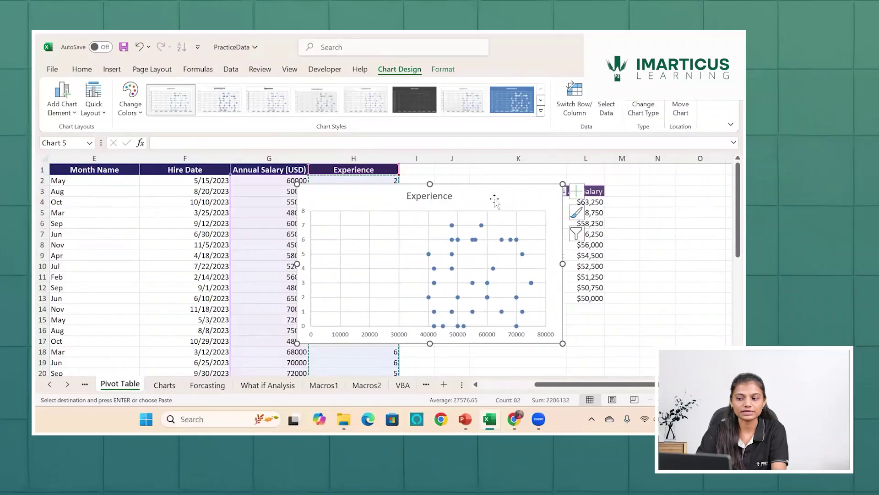
click(576, 190)
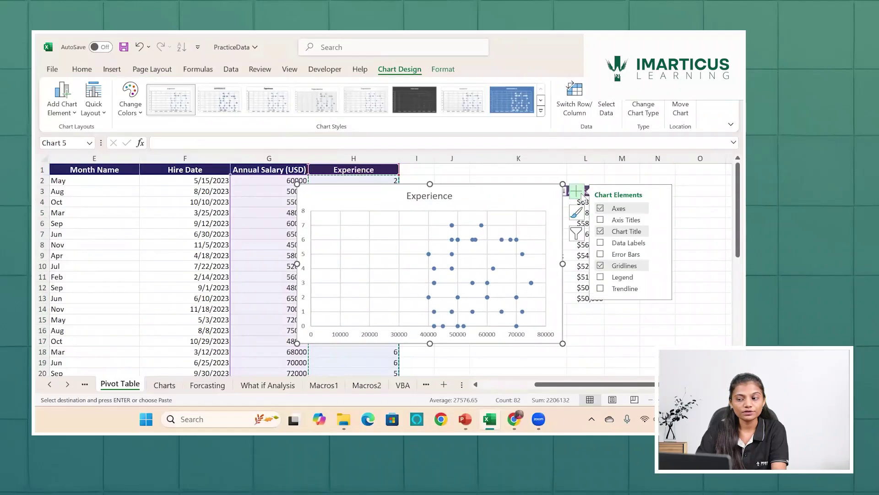
click(603, 221)
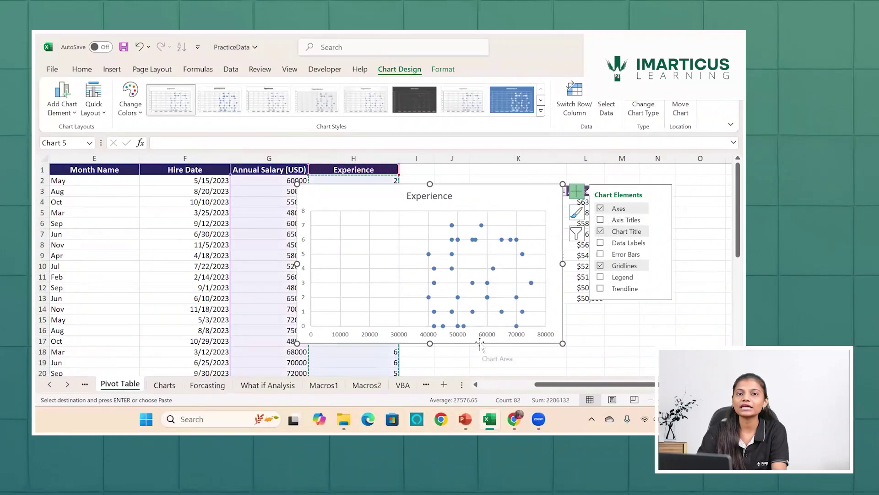
- Try switching the scatter chart's rows and columns, then restore the original layout, doing this twice to compare
click(584, 109)
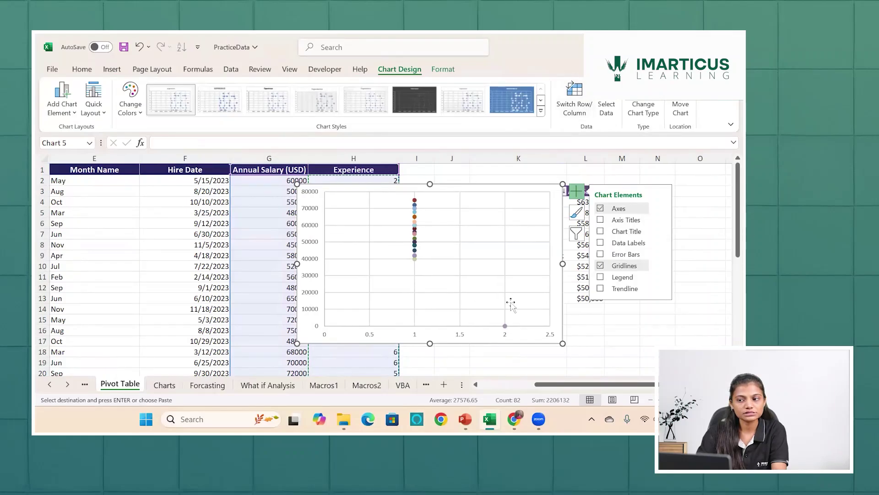
click(571, 101)
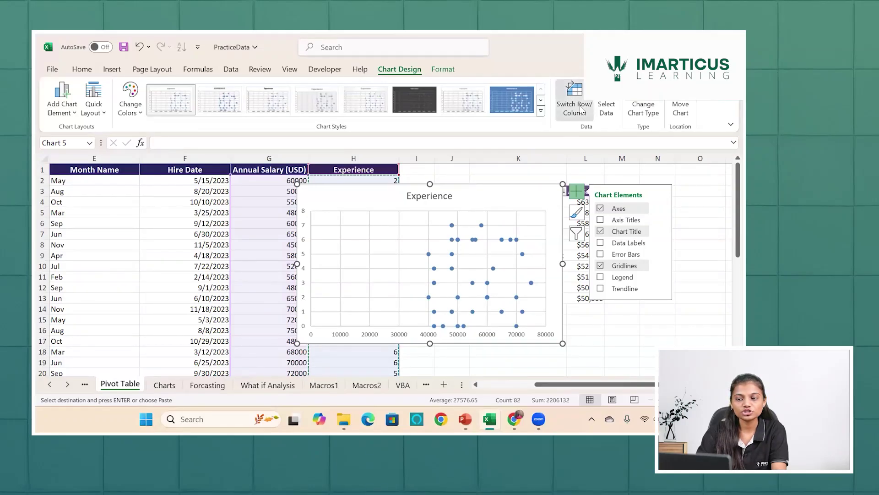
click(581, 115)
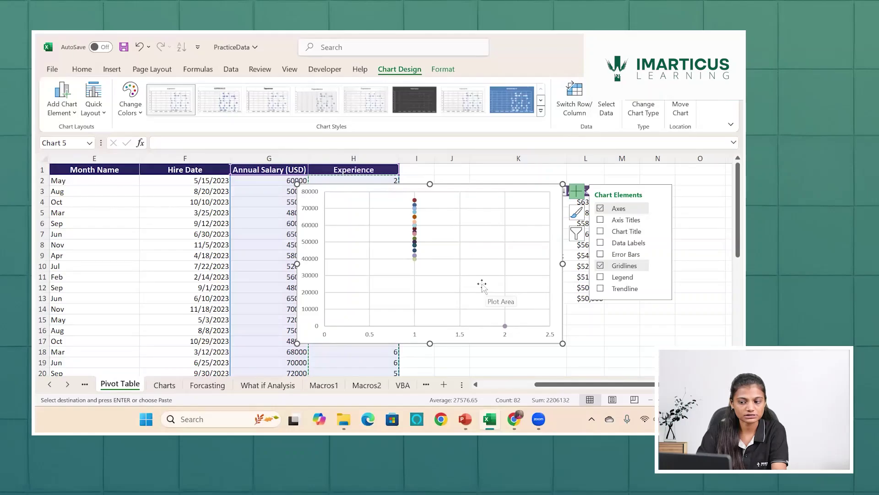
click(585, 101)
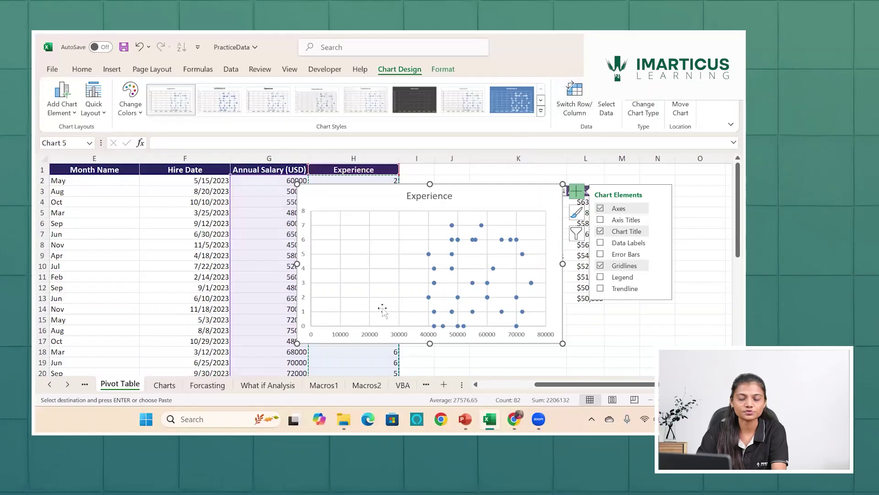
- Preview data labels on the scatter chart, add a trendline, and deselect the chart
click(601, 220)
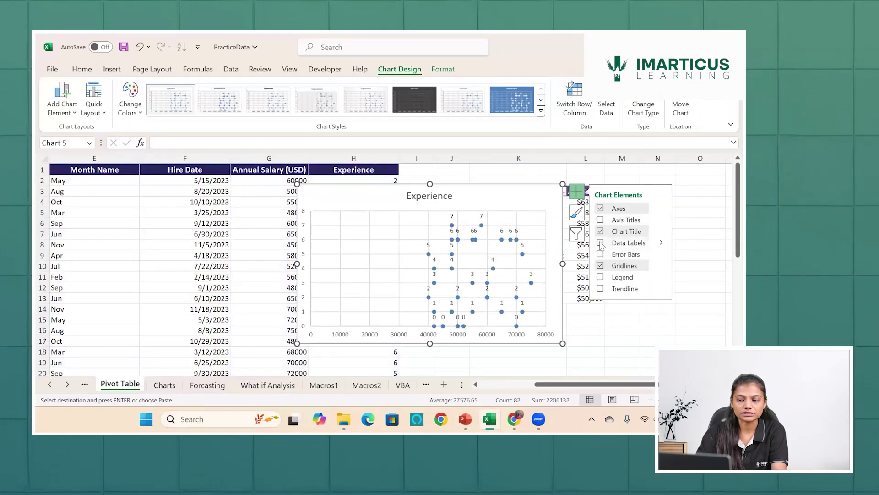
click(601, 266)
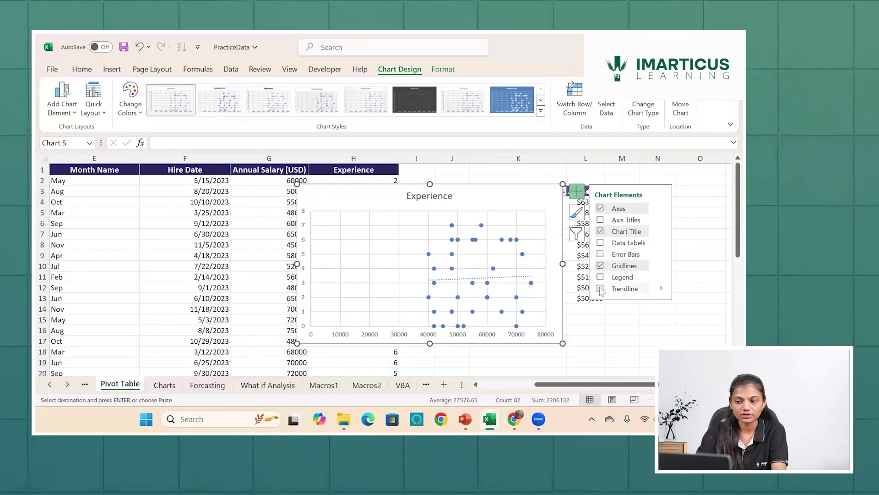
click(660, 289)
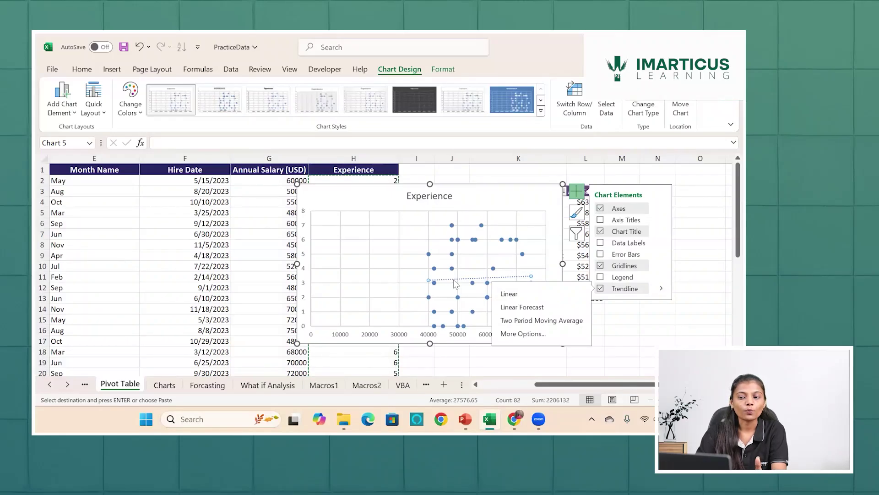
click(523, 200)
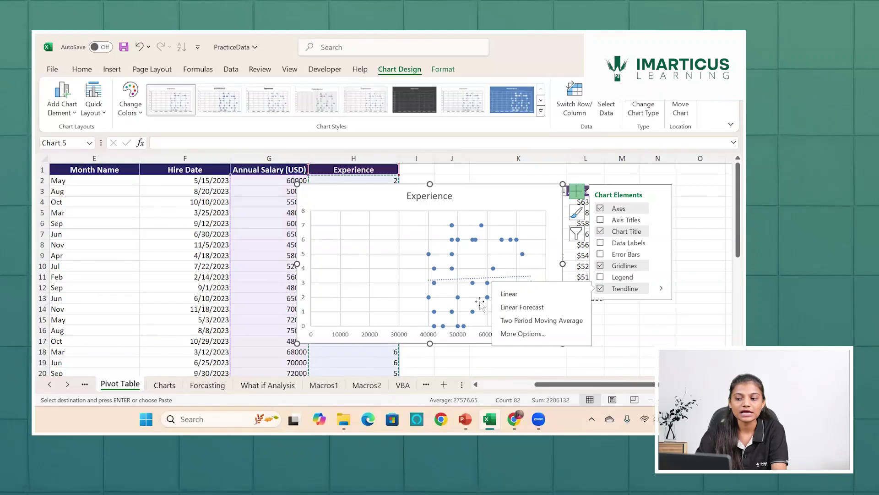
click(578, 362)
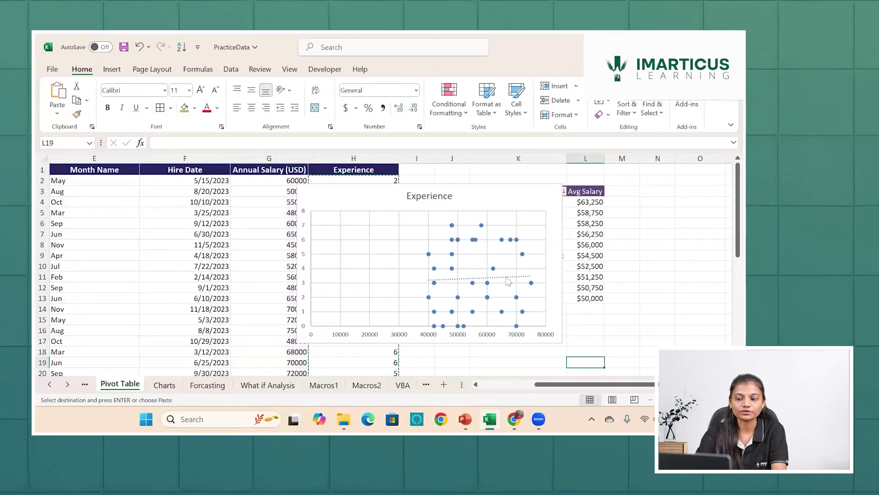
- Draw temporary rising, falling and nearly flat lines over the scatter chart to illustrate correlation, clearing each mark
click(486, 279)
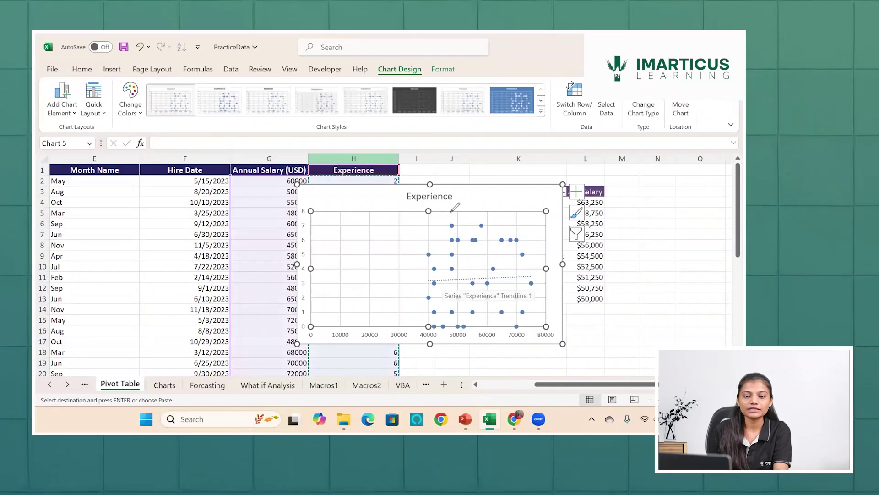
click(115, 249)
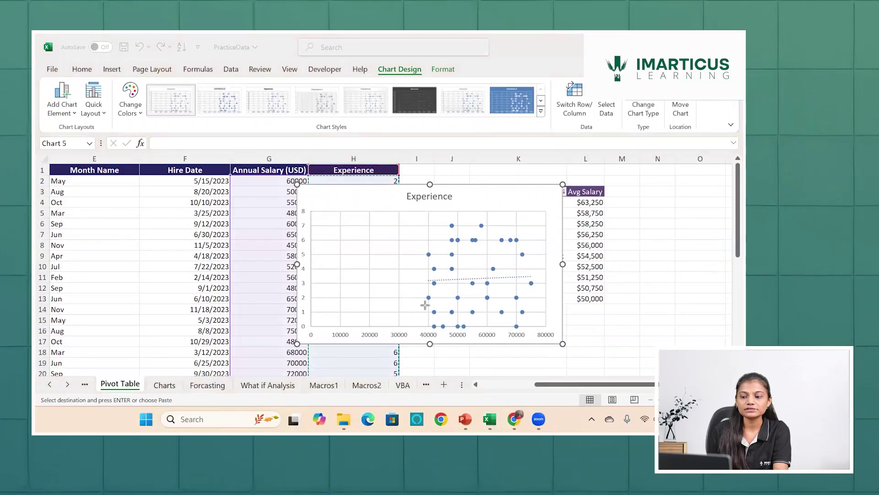
drag(417, 323, 522, 230)
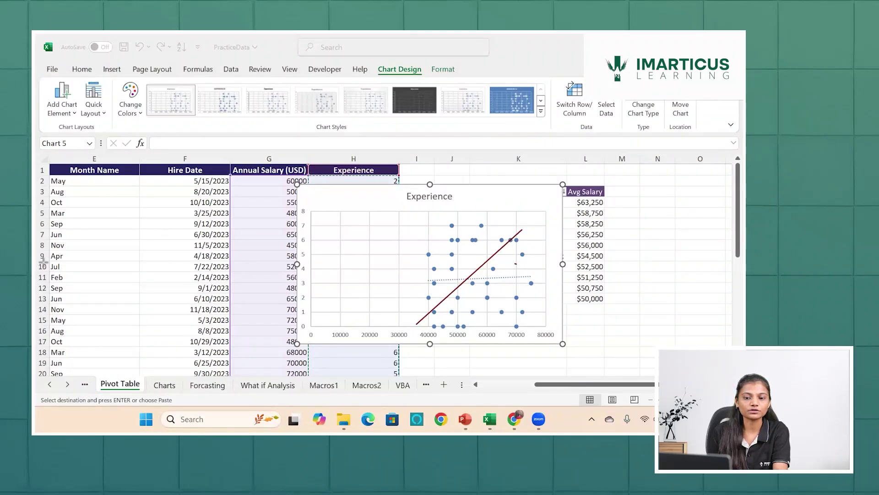
key(e)
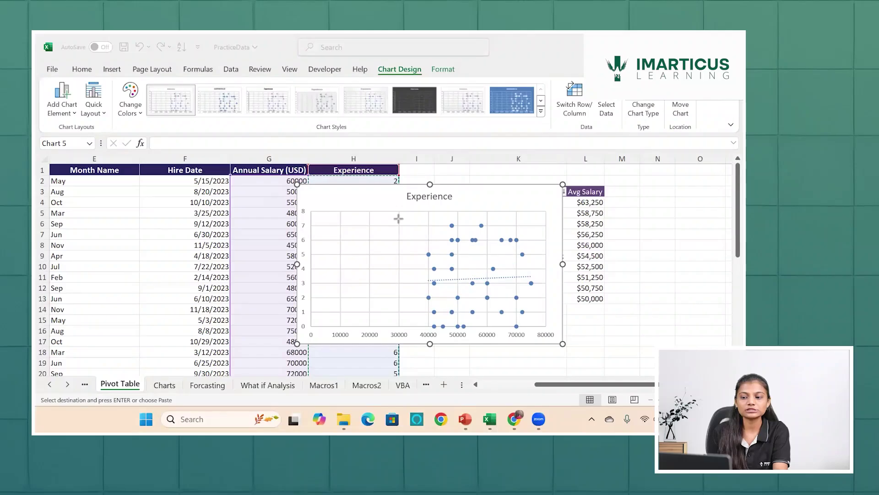
drag(384, 221, 395, 220)
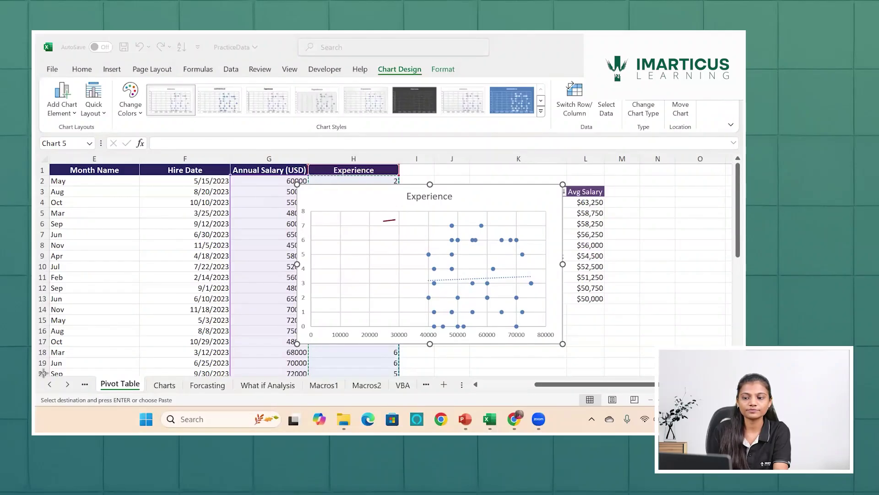
key(e)
drag(420, 234, 537, 316)
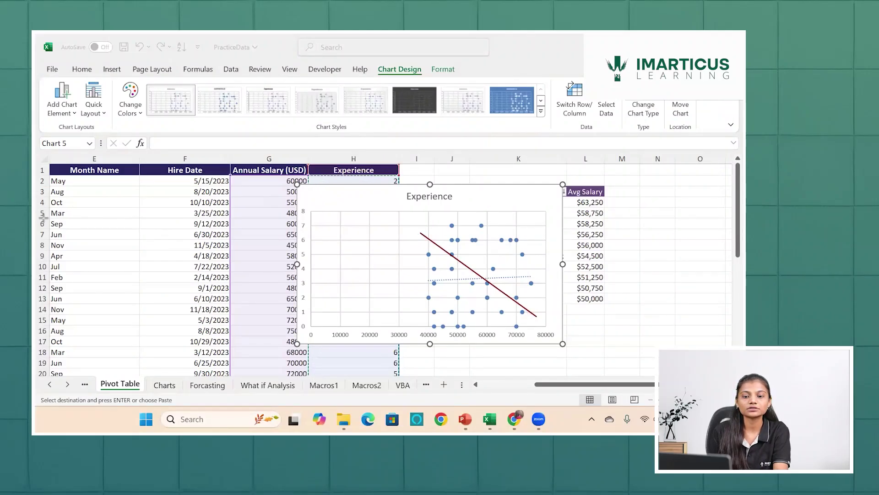
key(e)
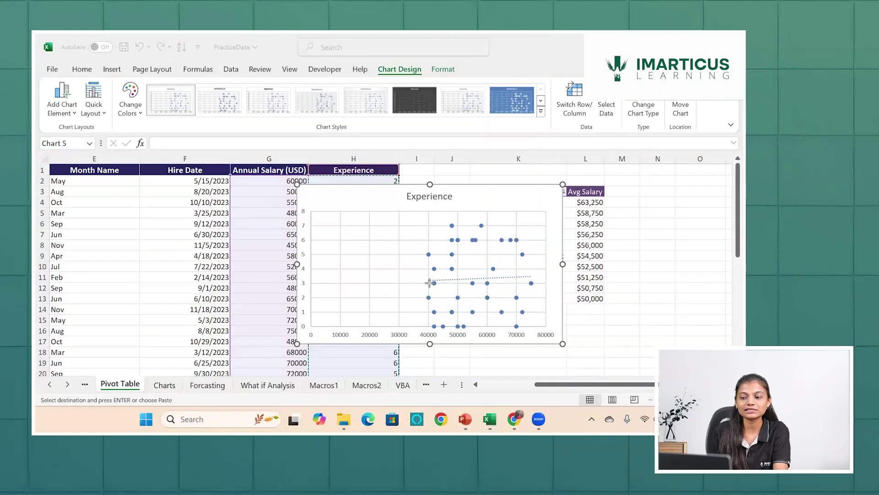
mouse_move(425, 290)
mouse_down()
mouse_move(498, 268)
mouse_move(534, 270)
mouse_move(536, 286)
mouse_up()
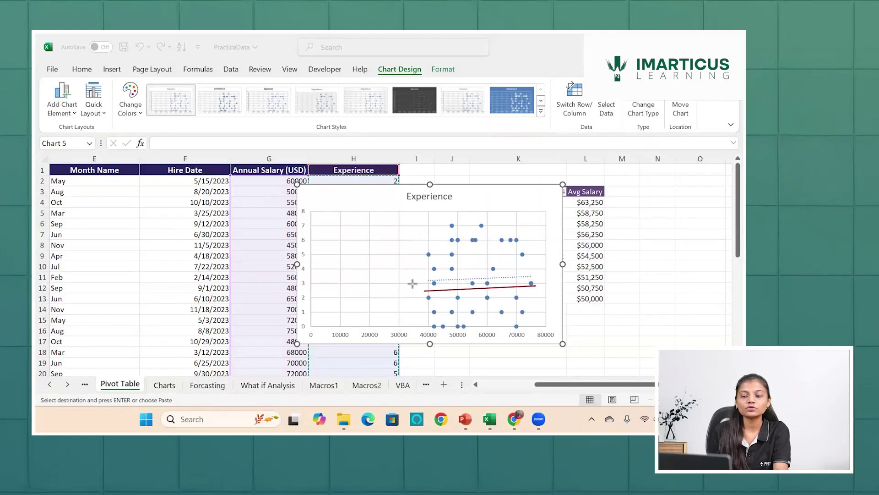
drag(410, 278, 545, 279)
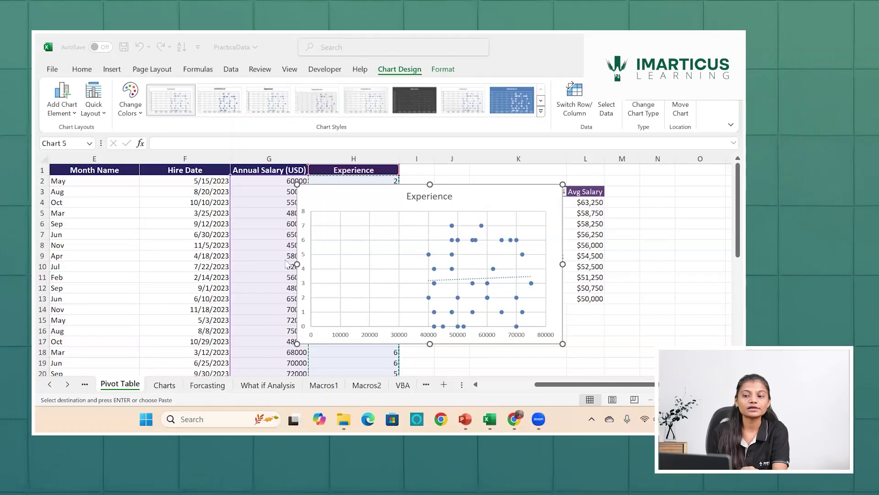
- Delete the Experience scatter chart and select the whole Annual Salary (USD) column
click(461, 194)
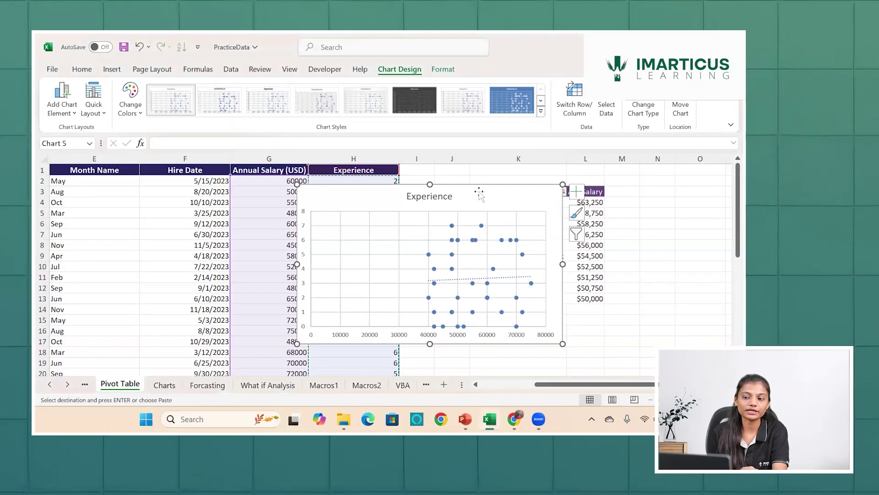
drag(479, 192, 478, 193)
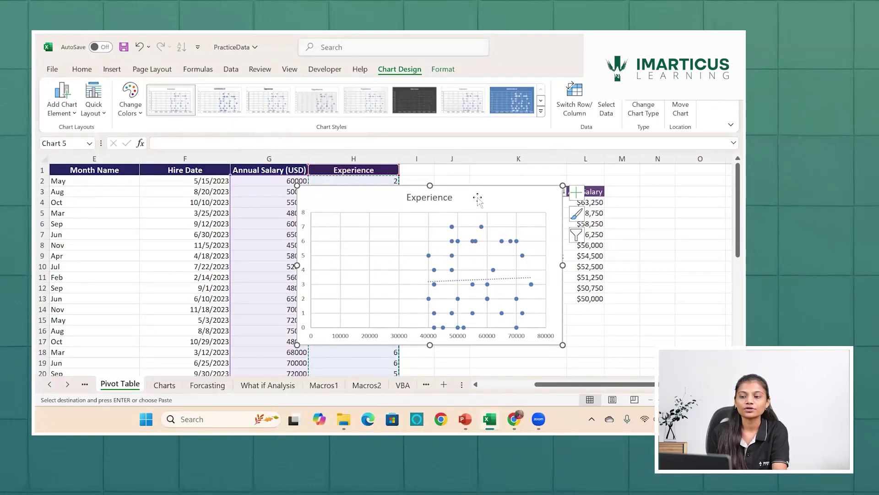
key(Escape)
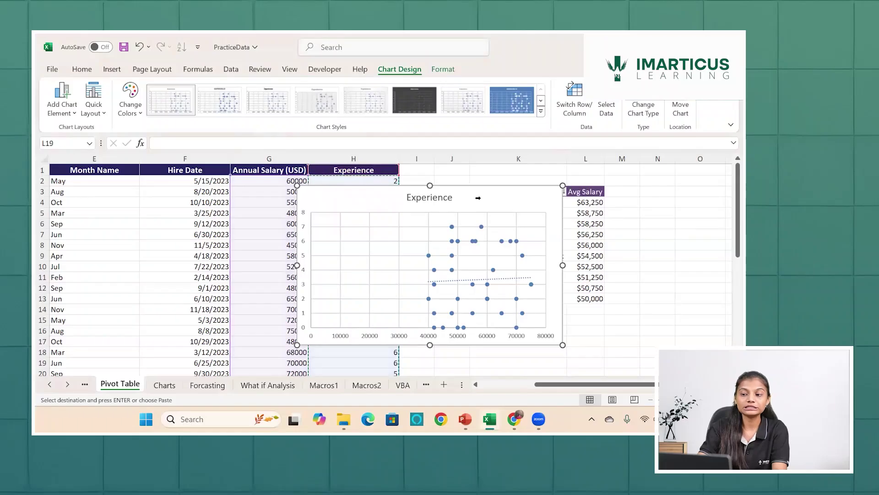
key(Delete)
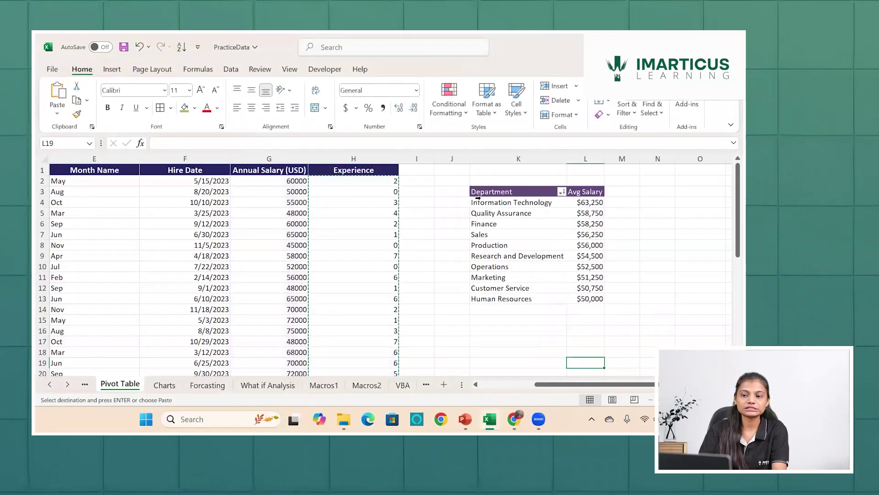
click(298, 173)
click(300, 158)
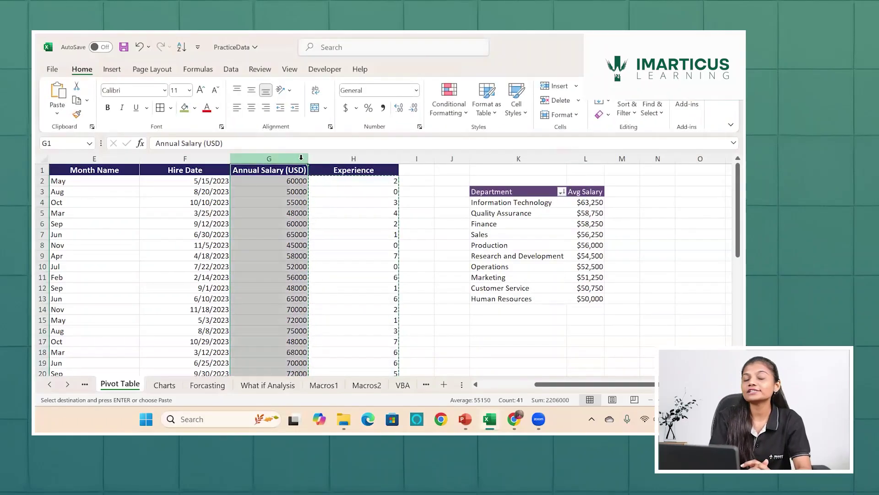